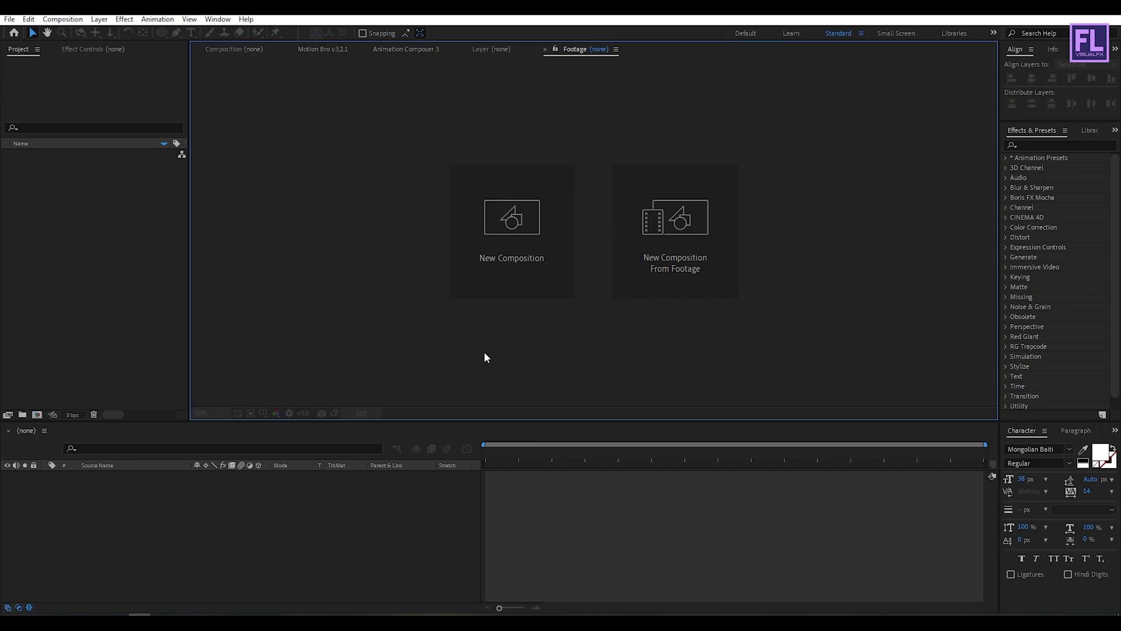
# Create a composition named Main with the HDTV 1080 29.97 preset and a 10-second duration
pyautogui.click(564, 220)
pyautogui.moveTo(494, 79); pyautogui.dragTo(537, 67)
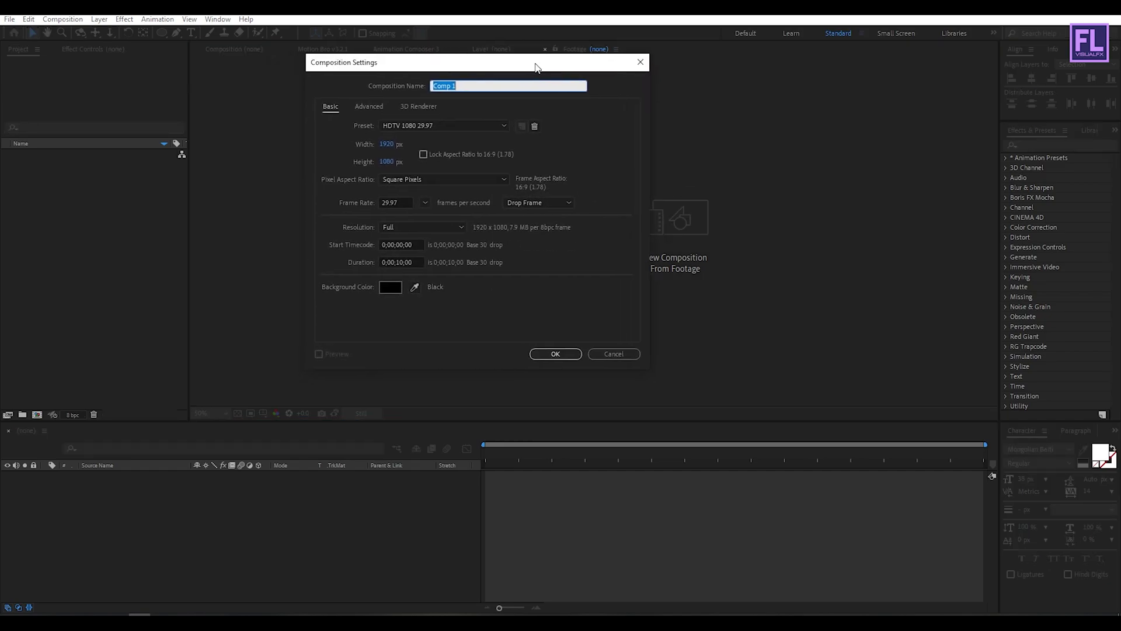
pyautogui.write('Main')
pyautogui.click(556, 354)
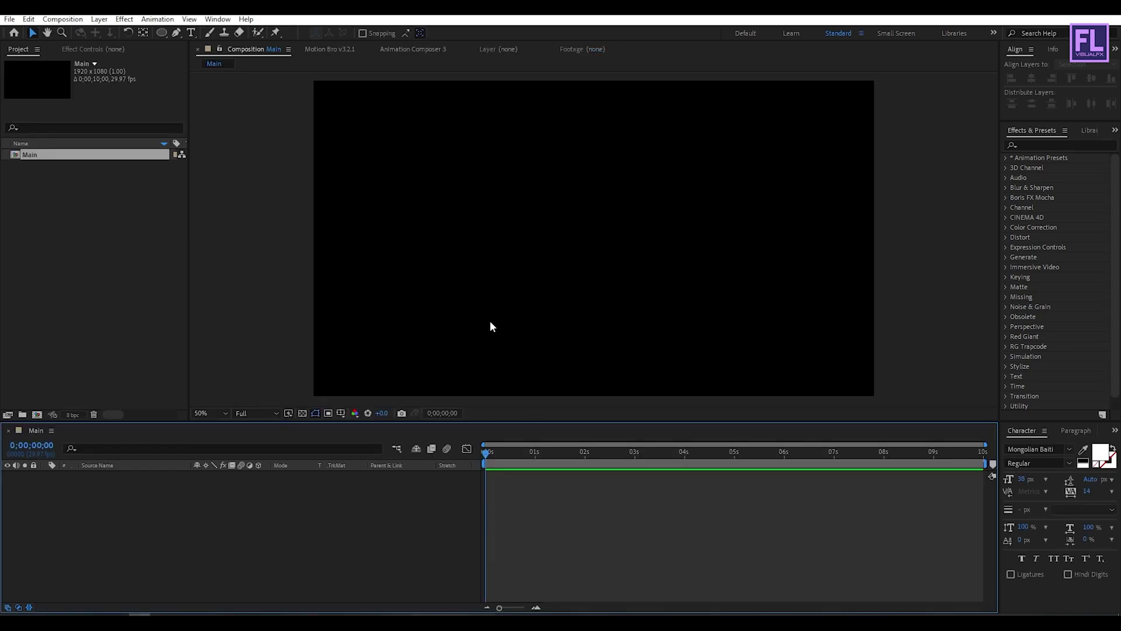
# Import the Logo image from the Tutorial 24 folder and add it as a layer to the Main composition
pyautogui.hotkey('alt', 'Tab')
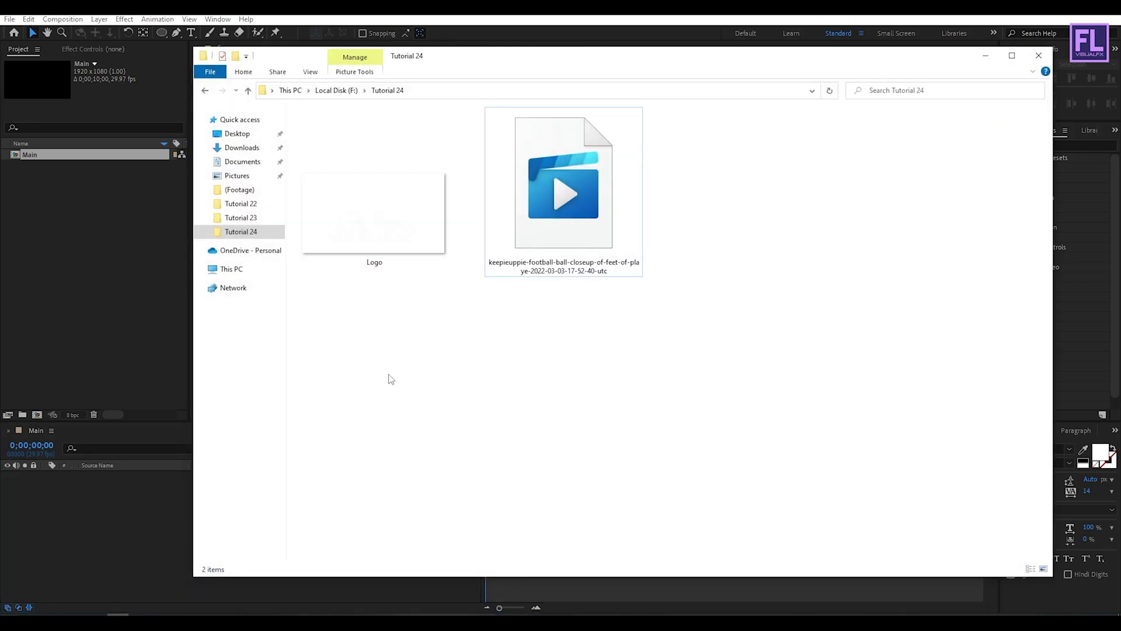
pyautogui.moveTo(362, 222); pyautogui.dragTo(112, 258)
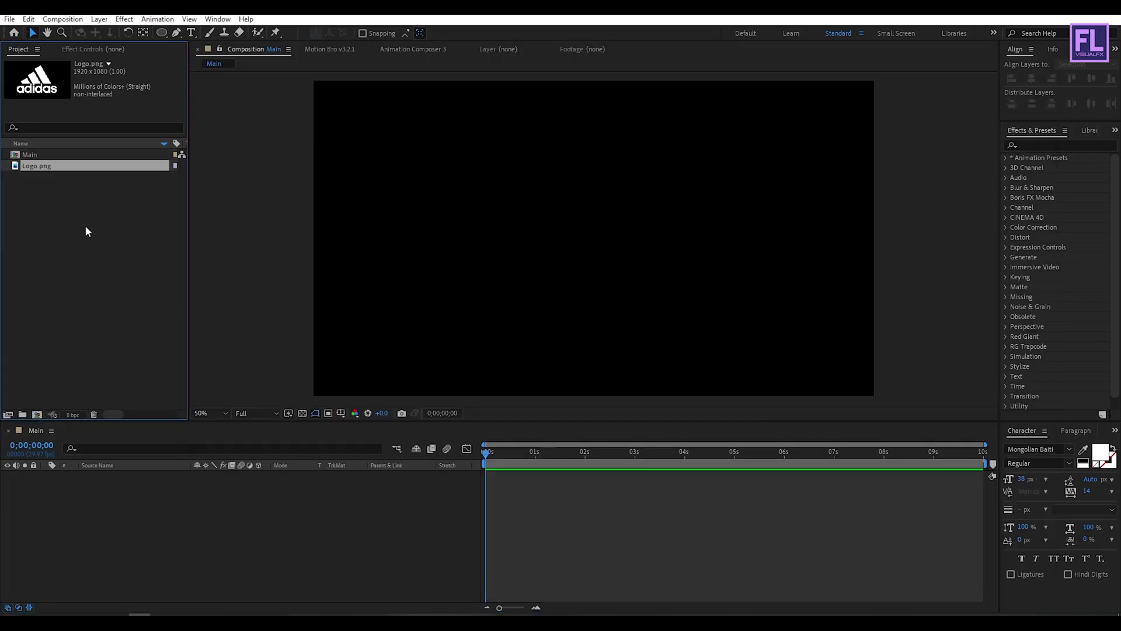
pyautogui.moveTo(49, 169); pyautogui.dragTo(172, 533)
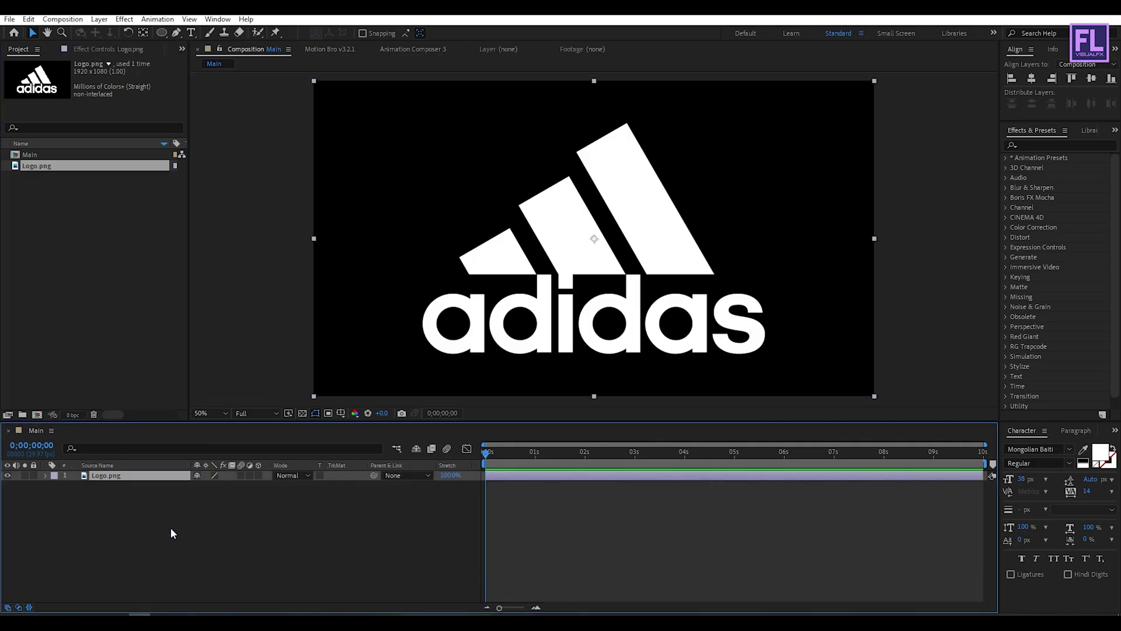
# Scale the logo layer down to about two thirds of its size and pre-compose it as Logo, moving all attributes into the new composition
pyautogui.moveTo(874, 240); pyautogui.dragTo(783, 217)
pyautogui.click(108, 547)
pyautogui.click(111, 478)
pyautogui.rightClick(119, 477)
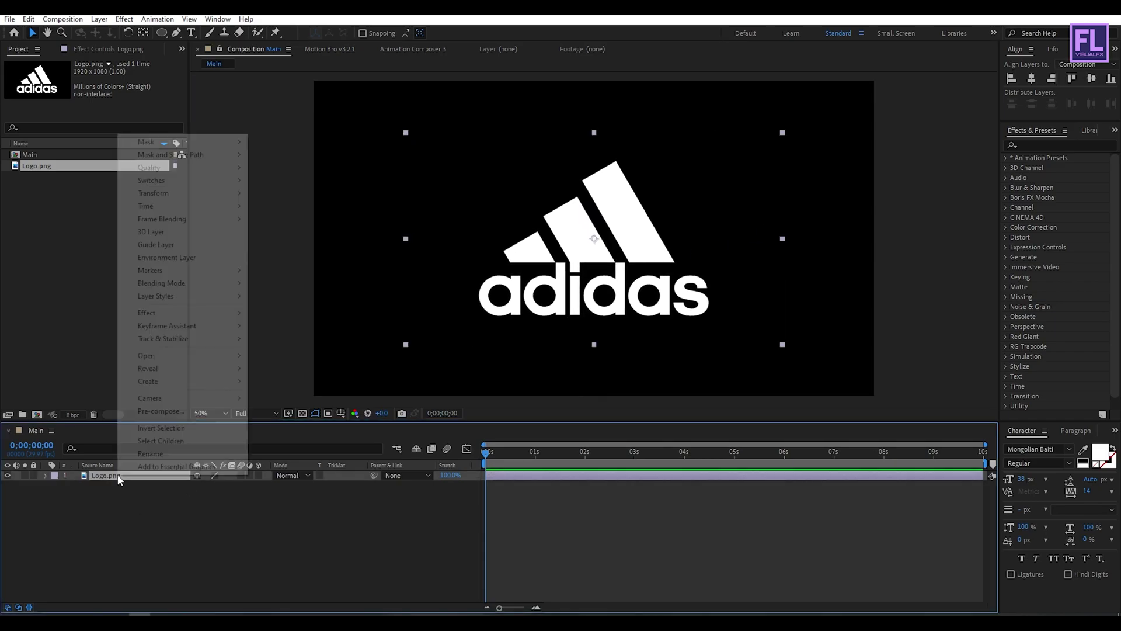
pyautogui.click(159, 412)
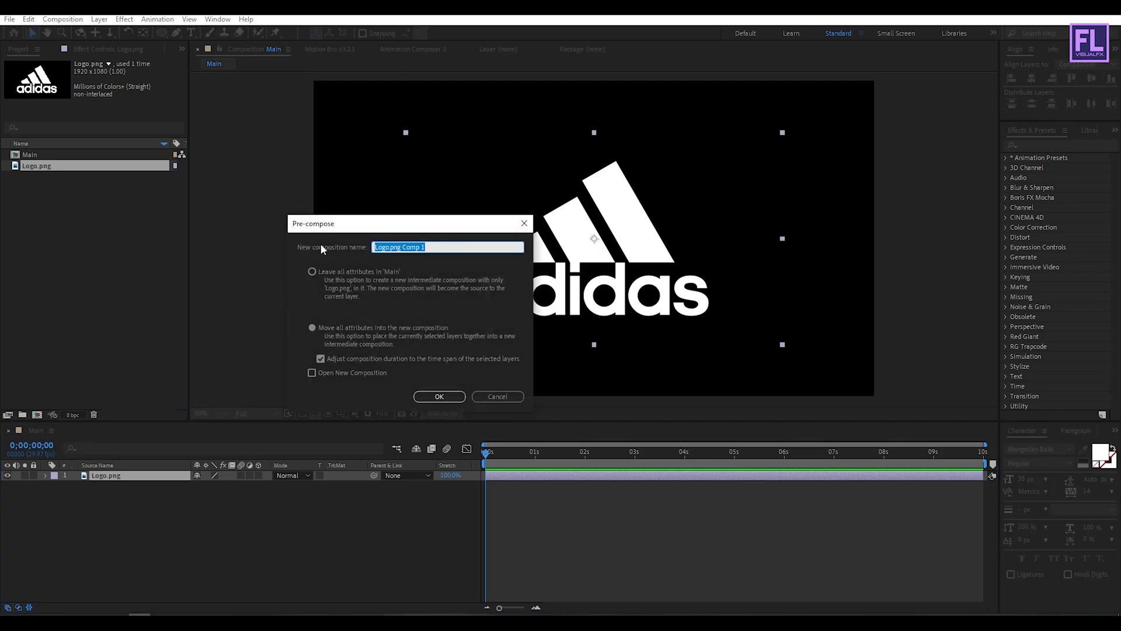
pyautogui.write('Logo')
pyautogui.click(425, 397)
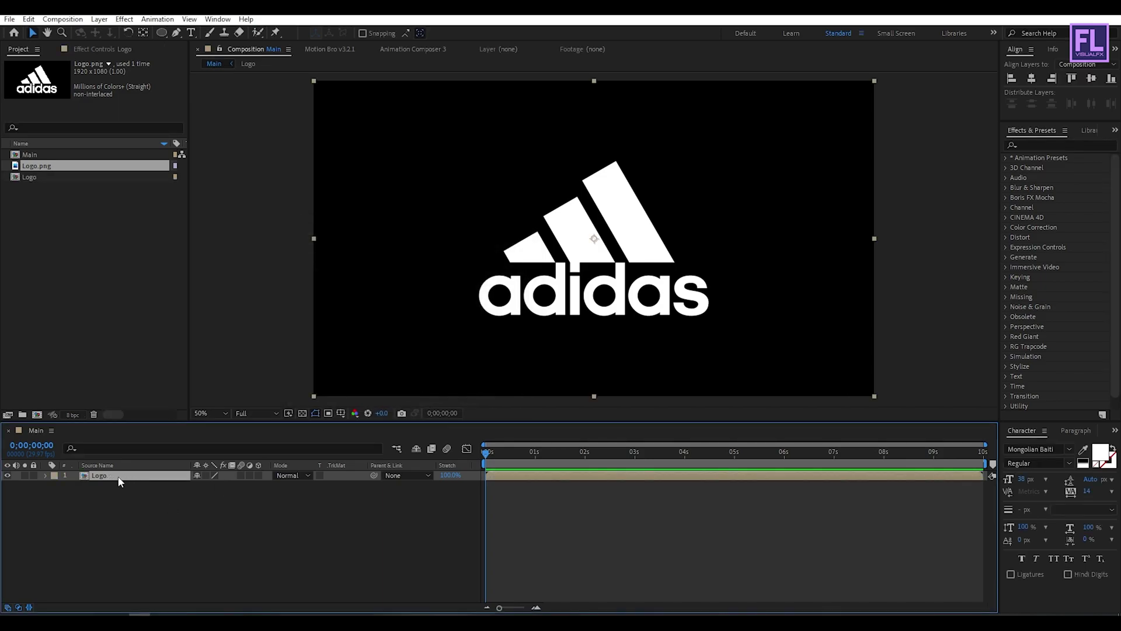
# Auto-trace the Logo layer on the current frame, using the Alpha channel, to create masks around the logo shapes
pyautogui.click(99, 18)
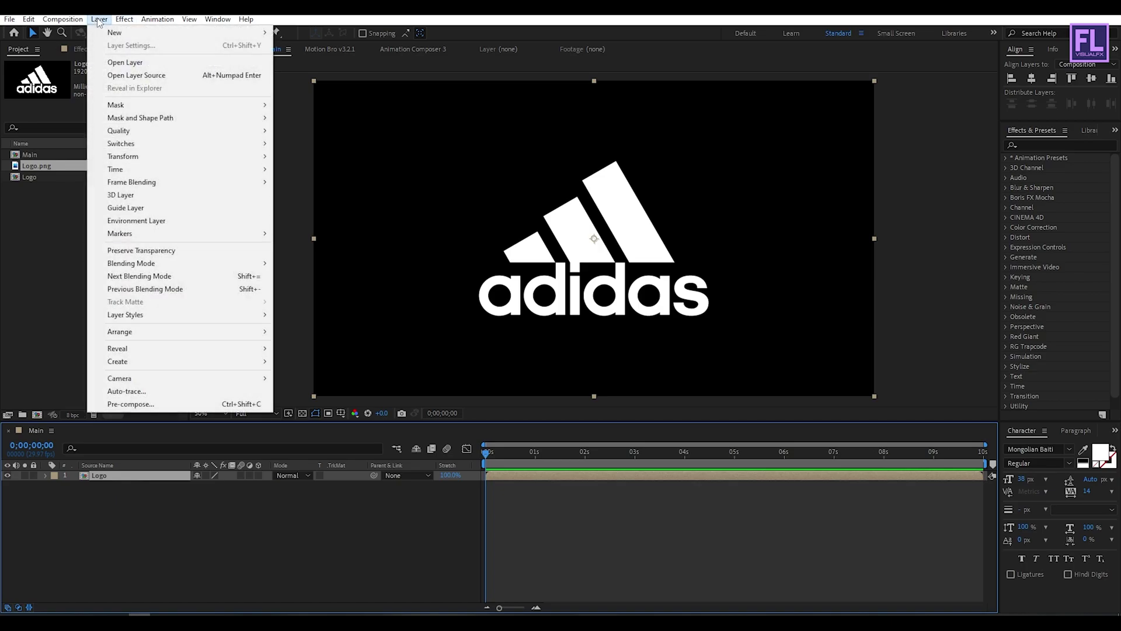
pyautogui.click(124, 391)
pyautogui.moveTo(795, 220)
pyautogui.mouseDown()
pyautogui.moveTo(662, 166)
pyautogui.moveTo(682, 168)
pyautogui.mouseUp()
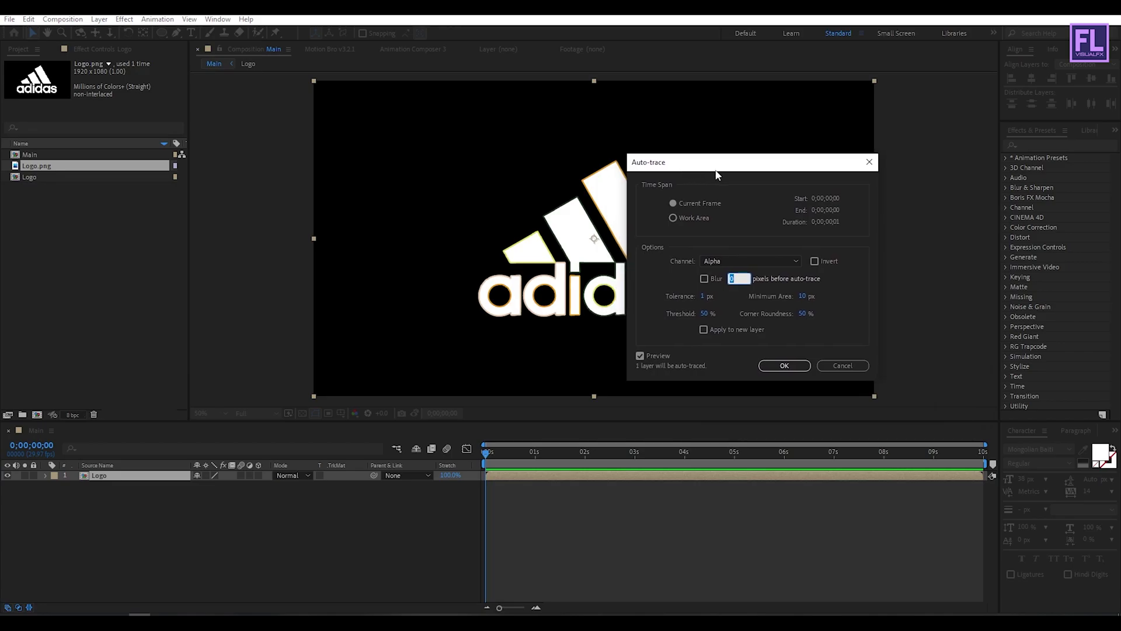
pyautogui.click(783, 365)
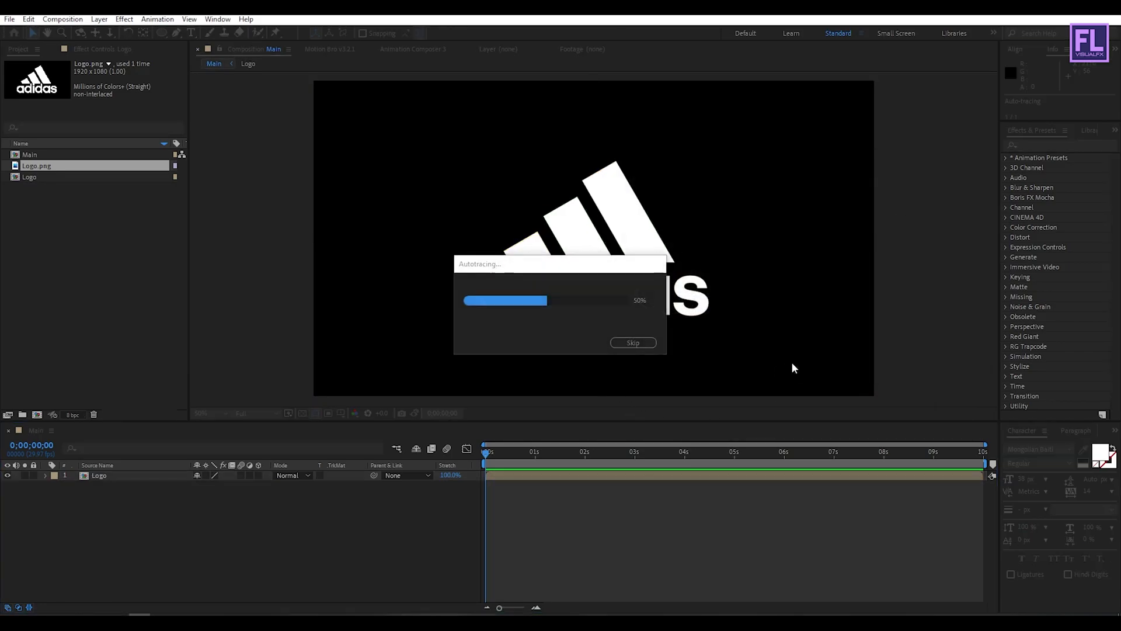
pyautogui.press('.')
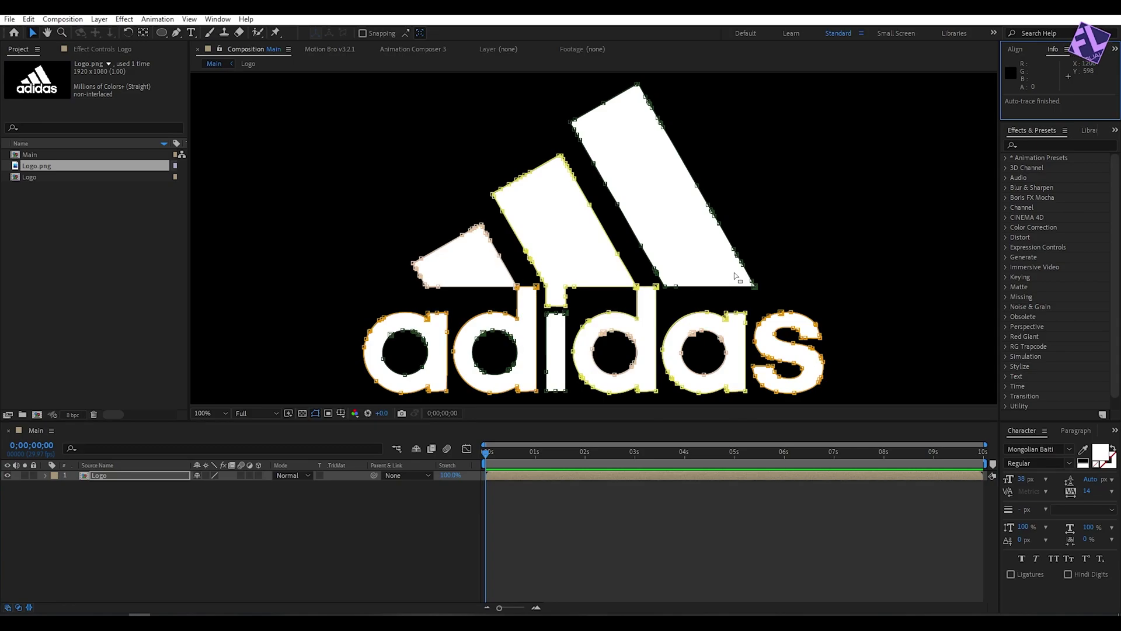
pyautogui.click(651, 298)
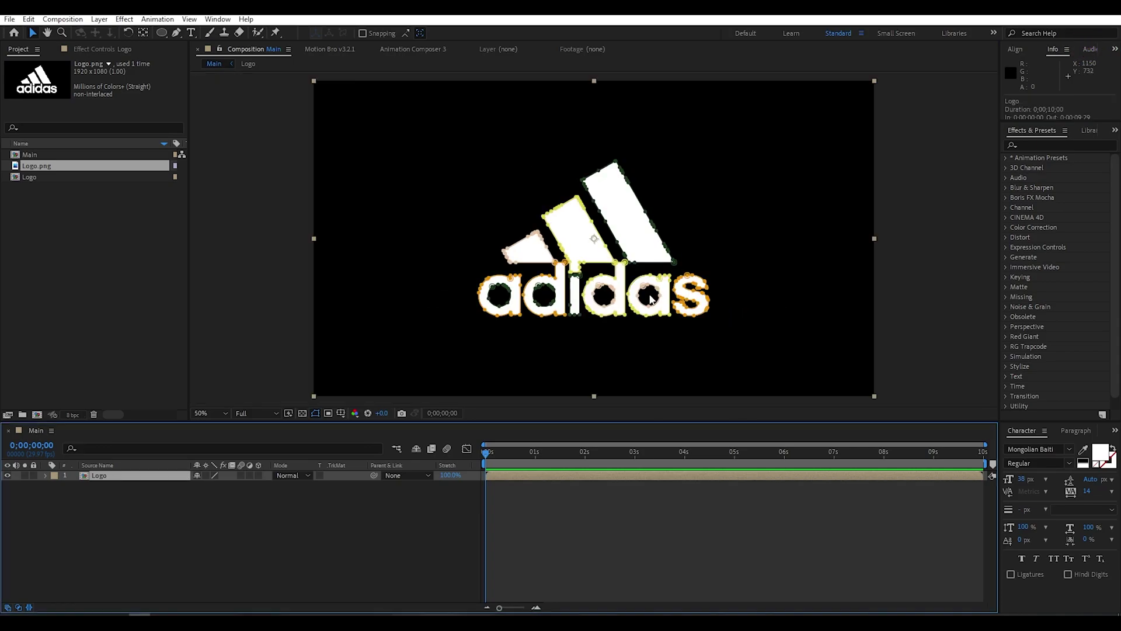
# Apply the Stroke effect to the Logo layer and set its Paint Style to Reveal Original Image
pyautogui.click(1051, 144)
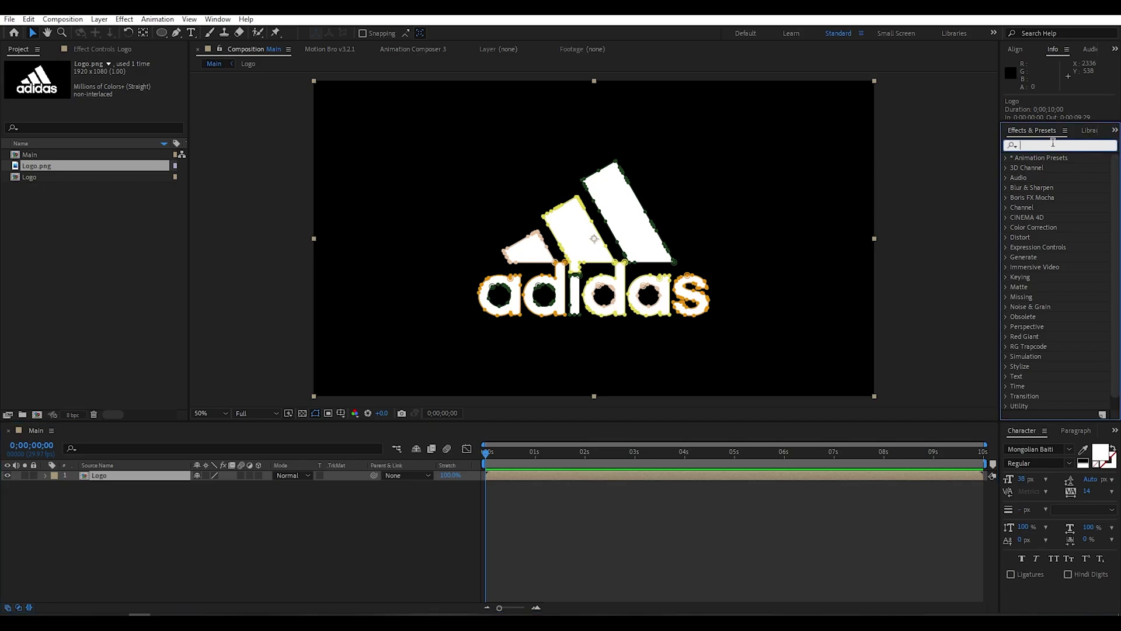
pyautogui.write('stro')
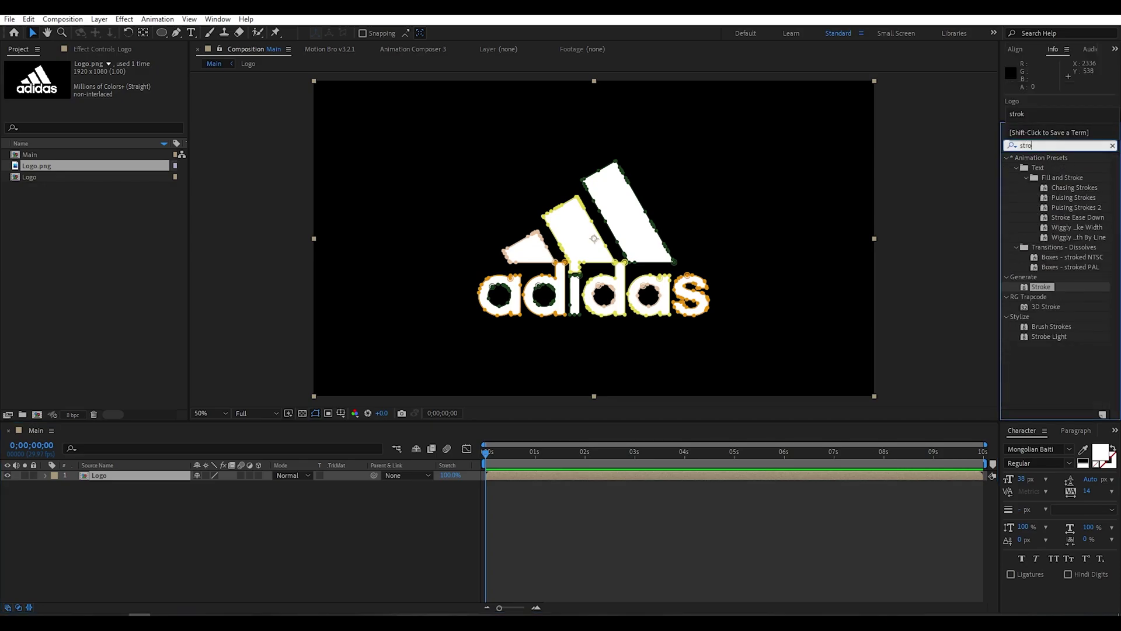
pyautogui.write('k')
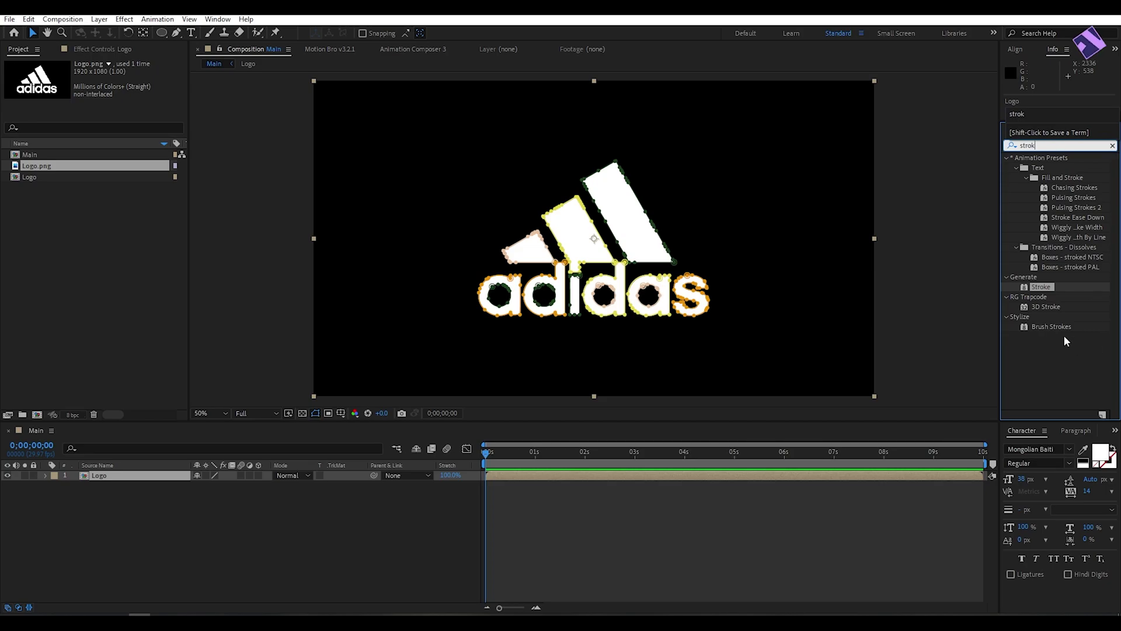
pyautogui.moveTo(1041, 287)
pyautogui.mouseDown()
pyautogui.moveTo(162, 471)
pyautogui.moveTo(142, 488)
pyautogui.moveTo(157, 497)
pyautogui.mouseUp()
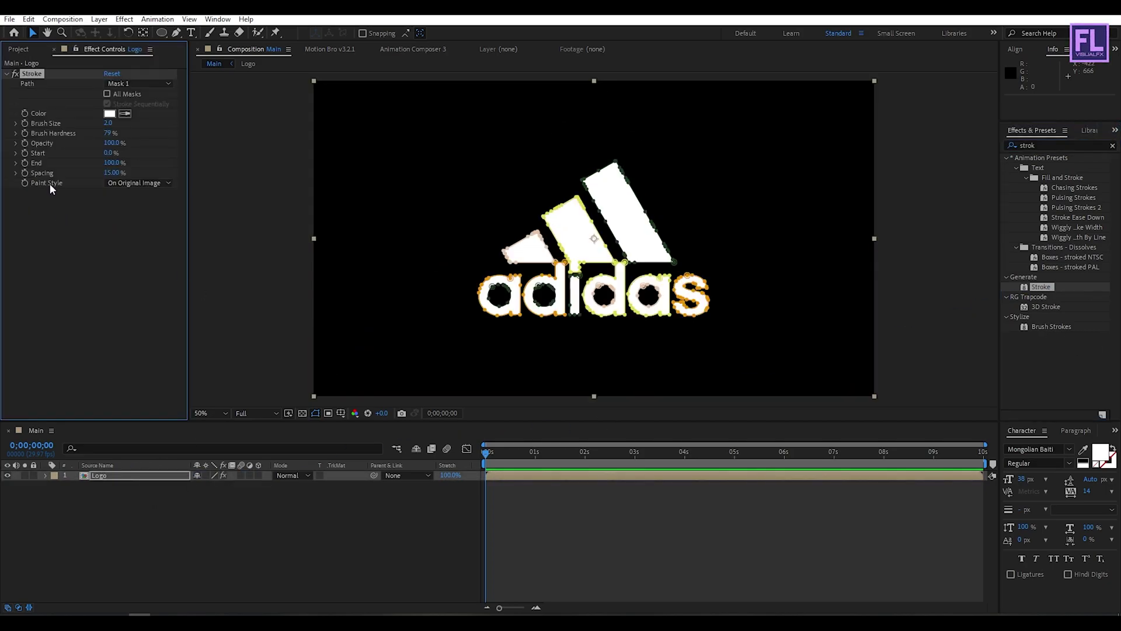
pyautogui.click(143, 183)
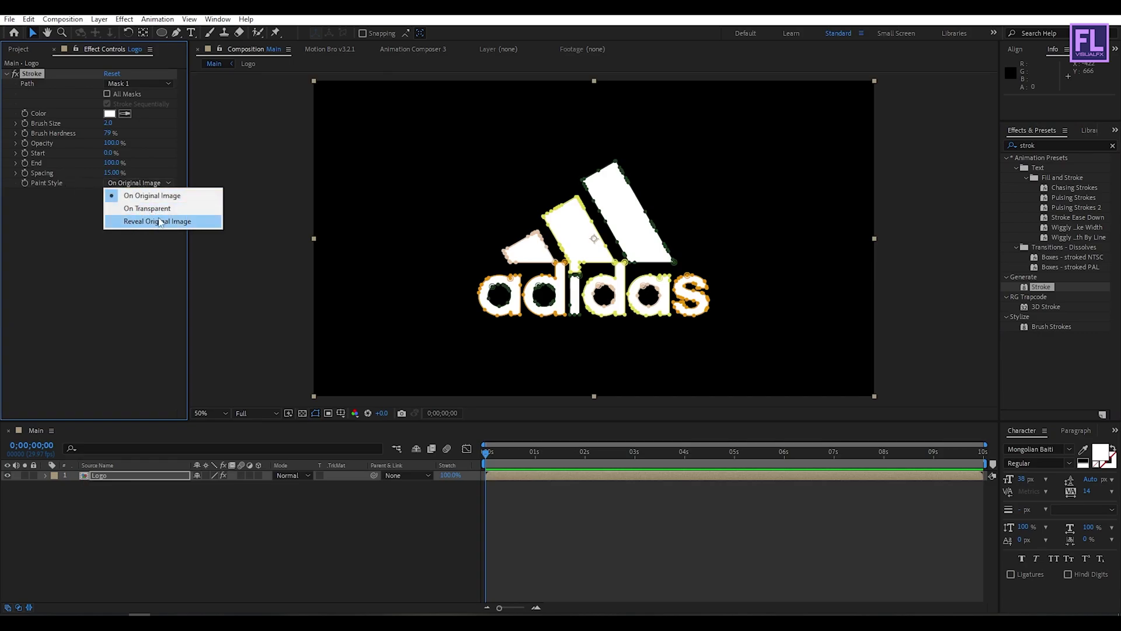
pyautogui.click(151, 223)
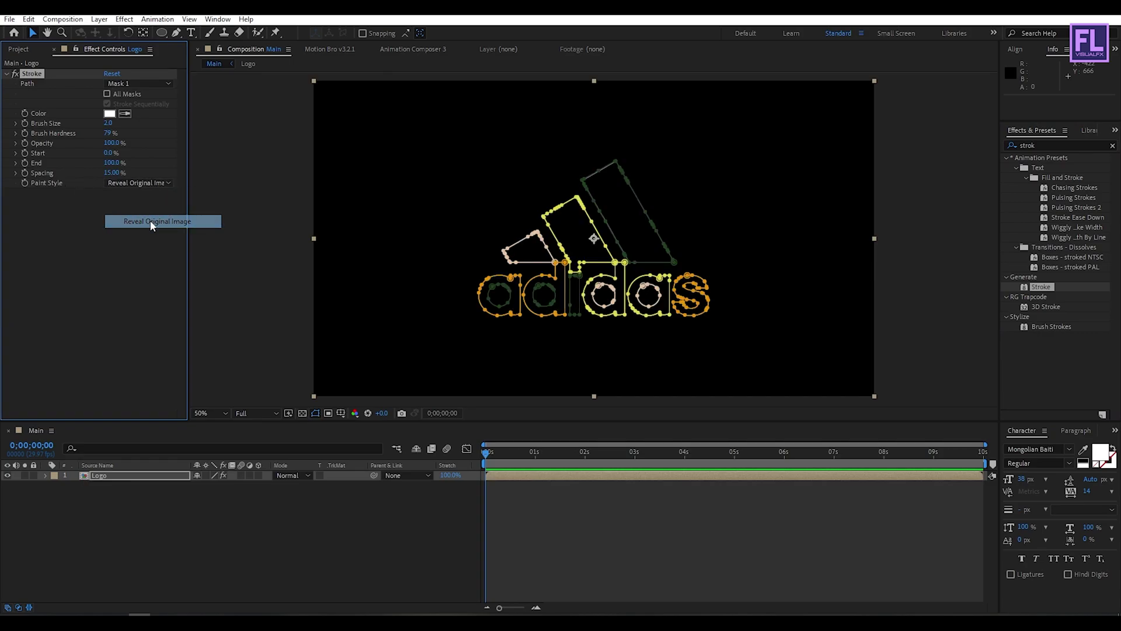
# Make the Stroke effect use all masks and turn off stroking them sequentially
pyautogui.click(132, 547)
pyautogui.click(108, 94)
pyautogui.click(107, 104)
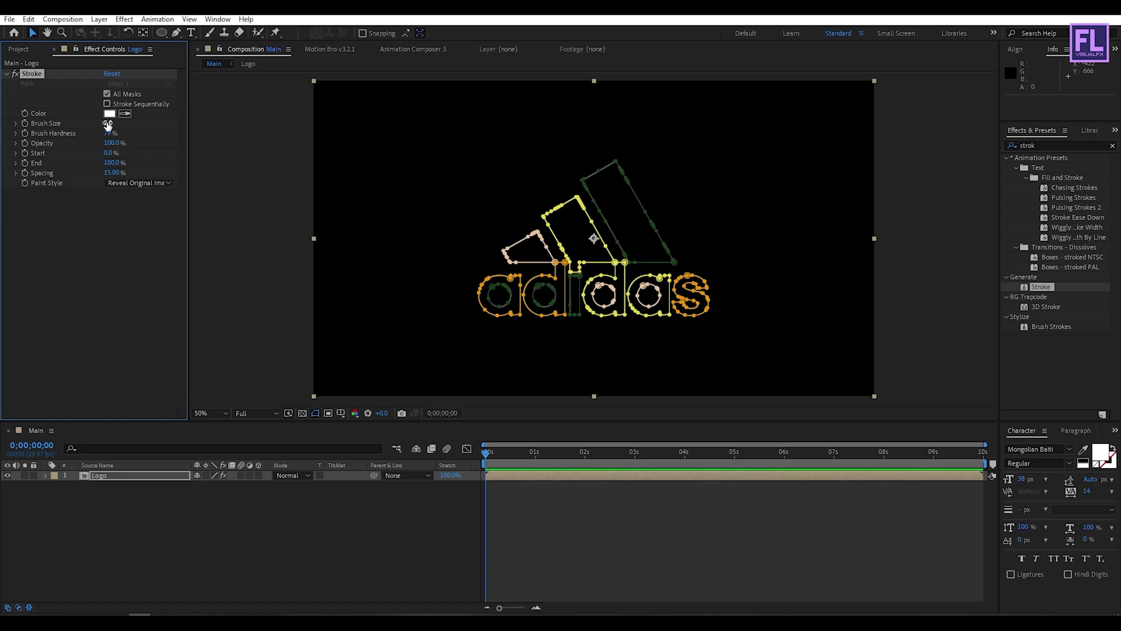
# Set the Stroke effect's Brush Size to 7.9 and its Spacing to 0%
pyautogui.moveTo(107, 123); pyautogui.dragTo(136, 118)
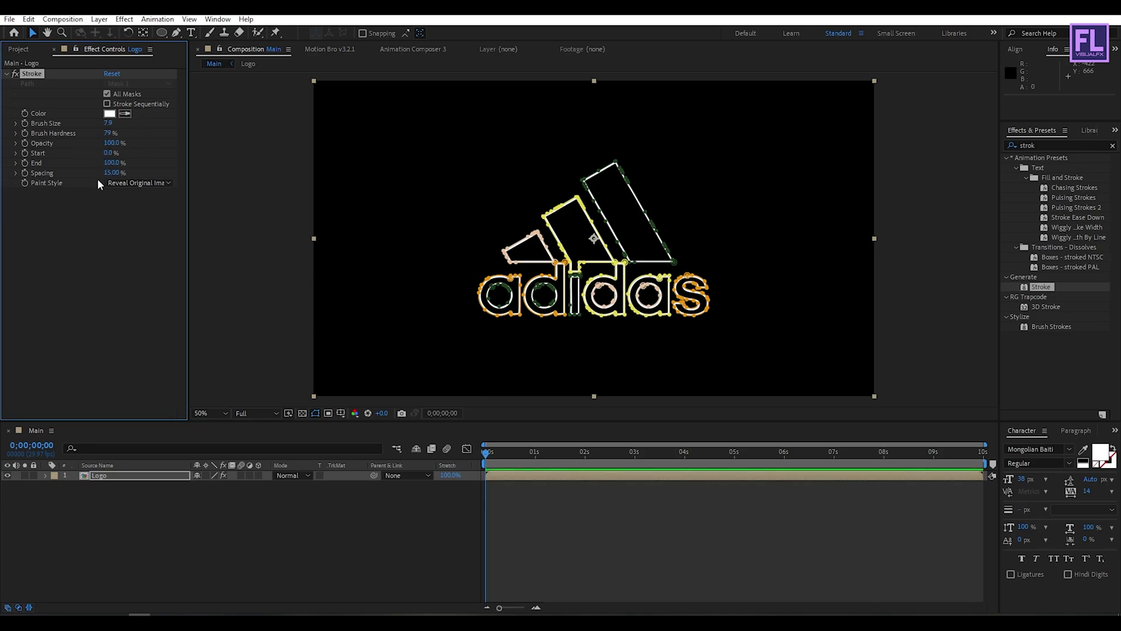
pyautogui.moveTo(110, 173); pyautogui.dragTo(64, 174)
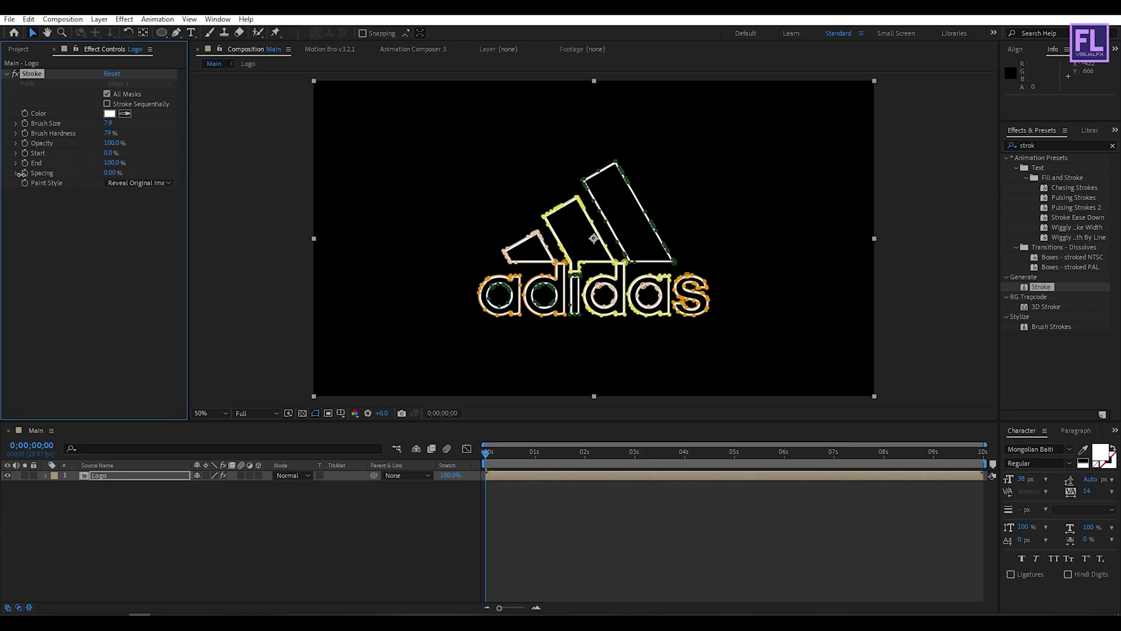
pyautogui.click(355, 565)
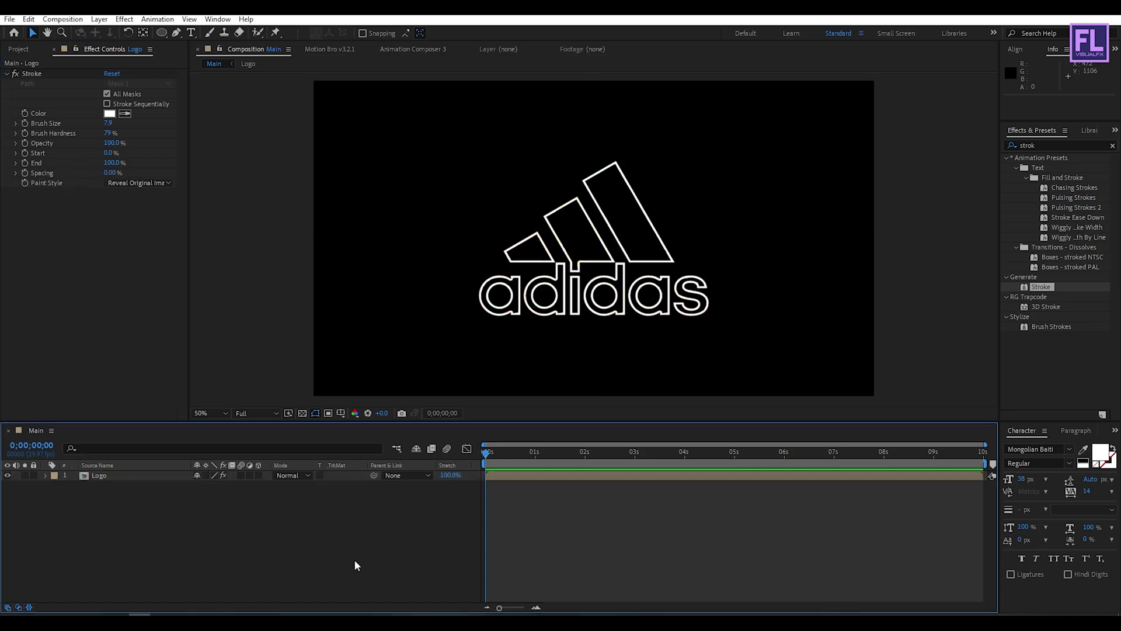
pyautogui.press('space')
# Keyframe the Stroke effect's End from 0% at the start to 100% at 0;00;03;15
pyautogui.click(24, 163)
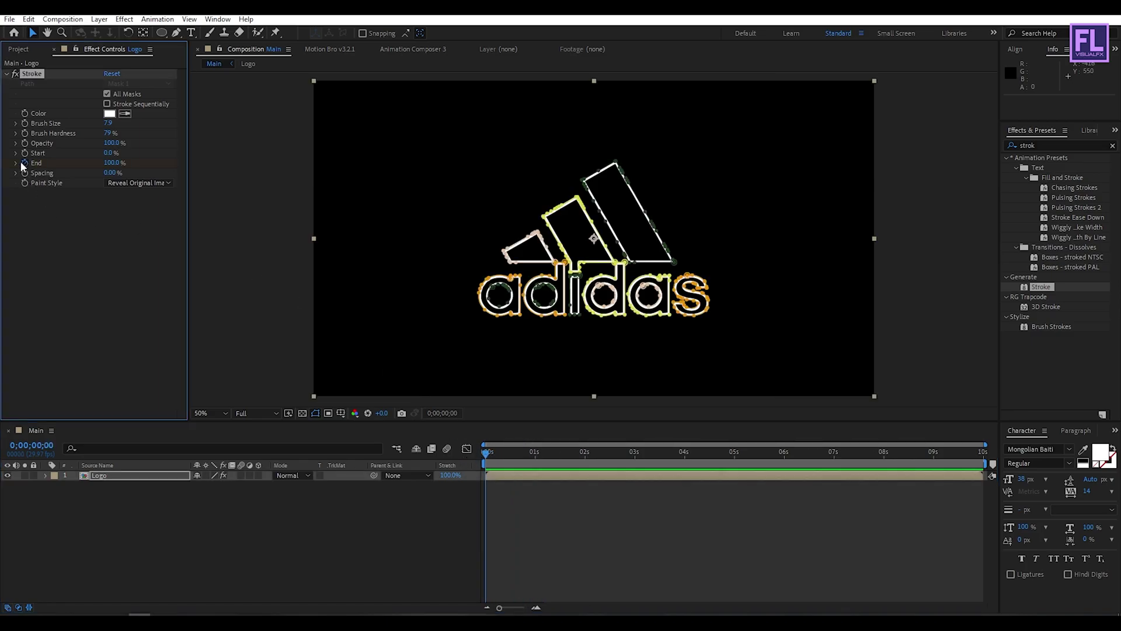
pyautogui.moveTo(122, 167); pyautogui.dragTo(35, 168)
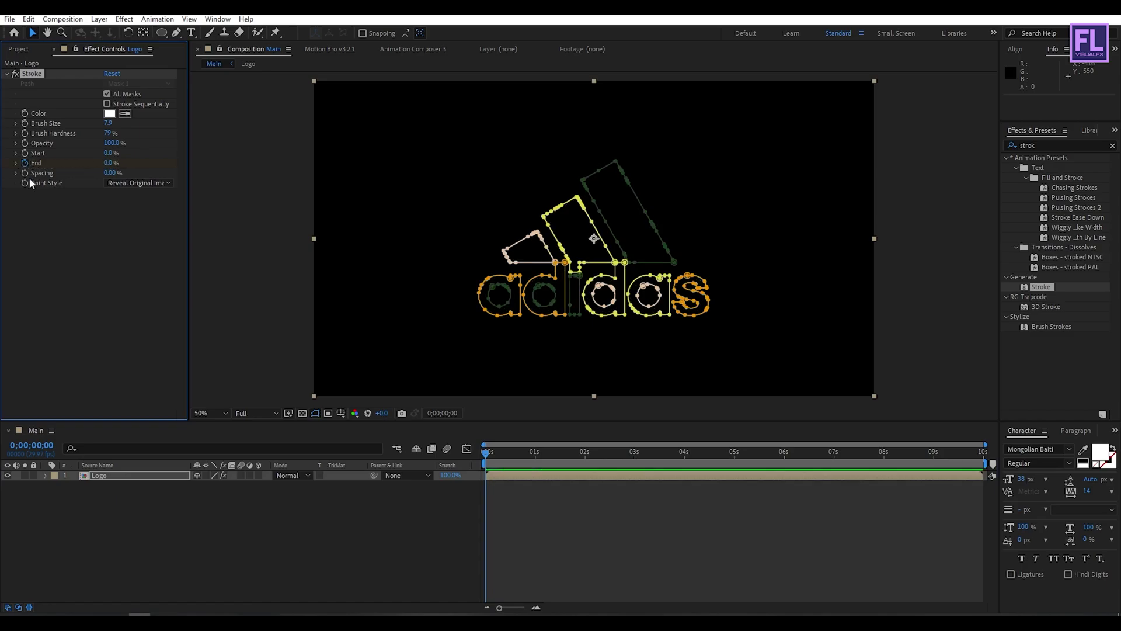
pyautogui.moveTo(495, 457); pyautogui.dragTo(661, 459)
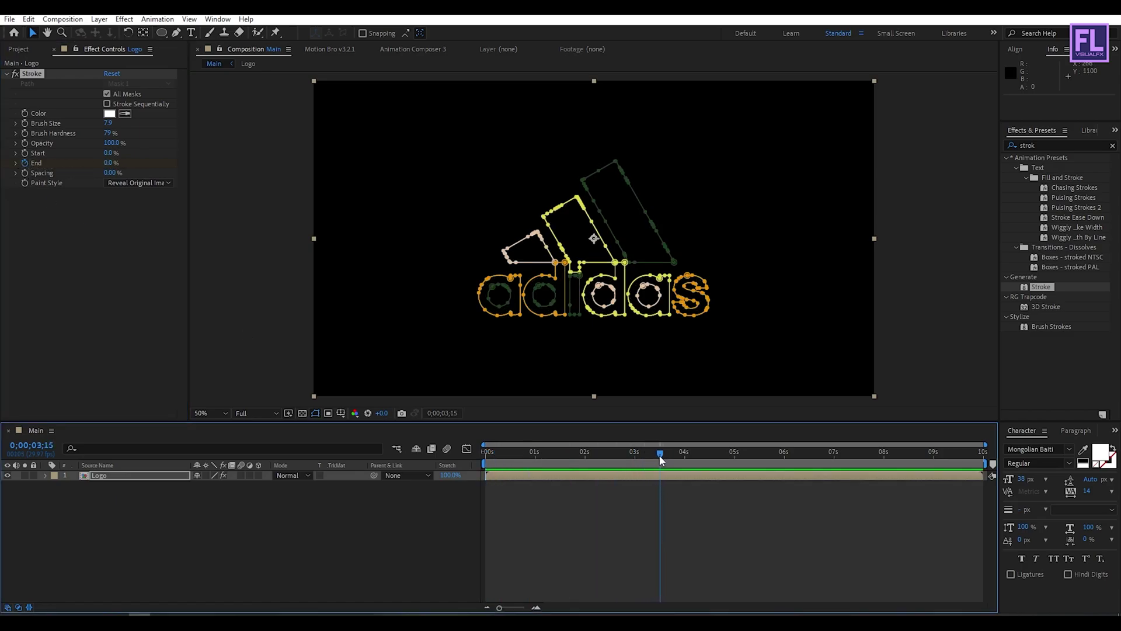
pyautogui.click(108, 163)
pyautogui.moveTo(108, 163); pyautogui.dragTo(200, 163)
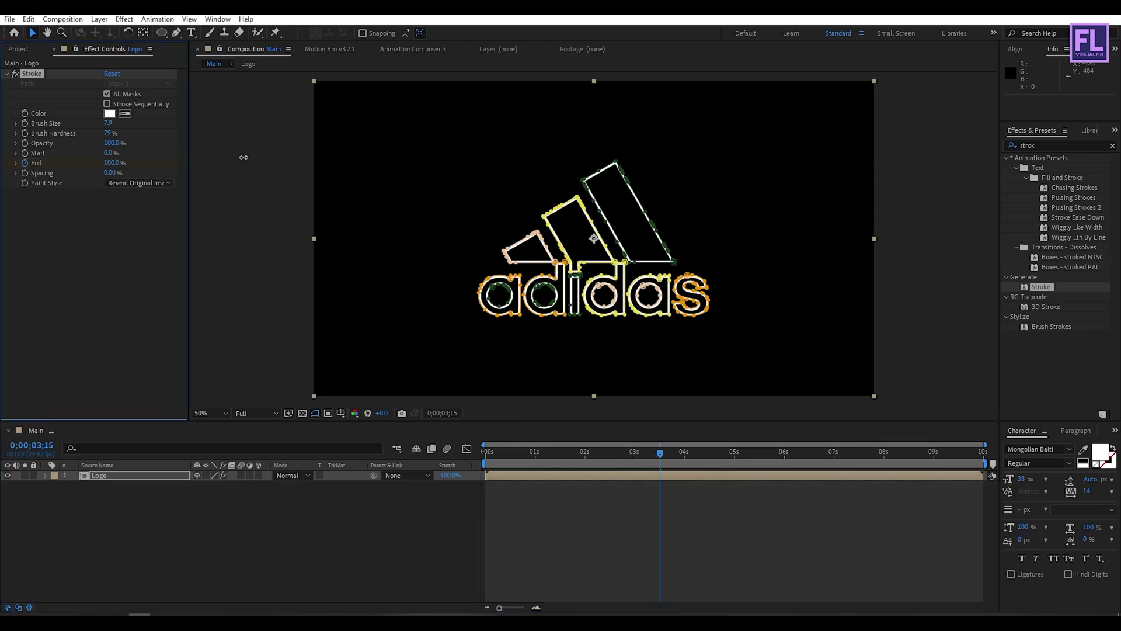
pyautogui.click(131, 507)
# Apply Easy Ease to both End keyframes of the Logo layer, reshape their speed curve in the graph editor and preview the animation
pyautogui.click(106, 476)
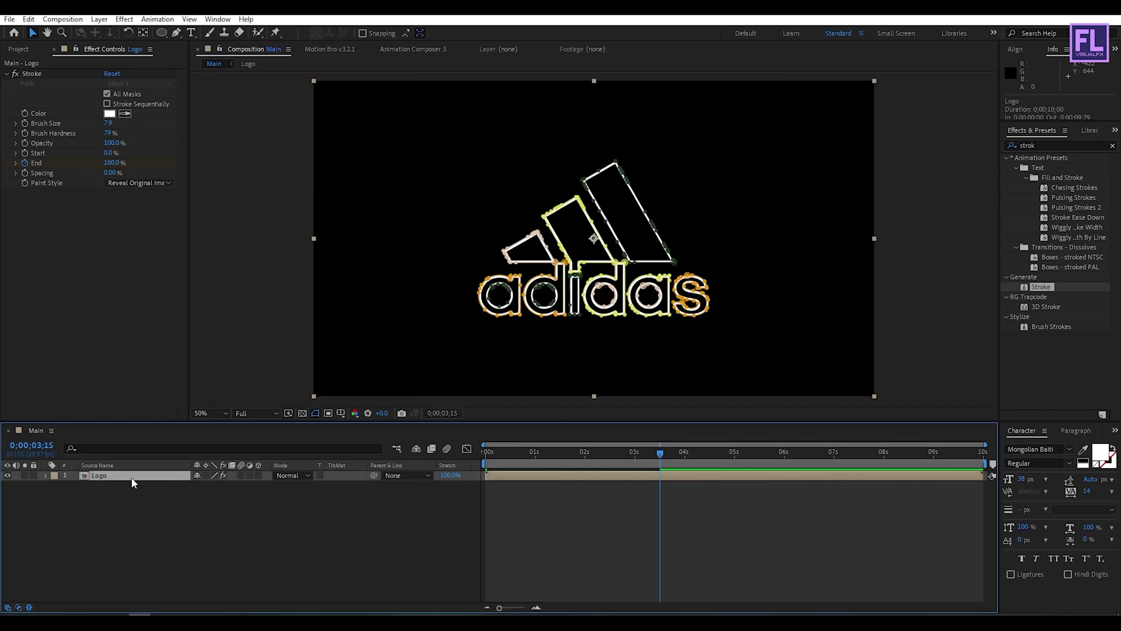
pyautogui.press('u')
pyautogui.moveTo(692, 489); pyautogui.dragTo(474, 512)
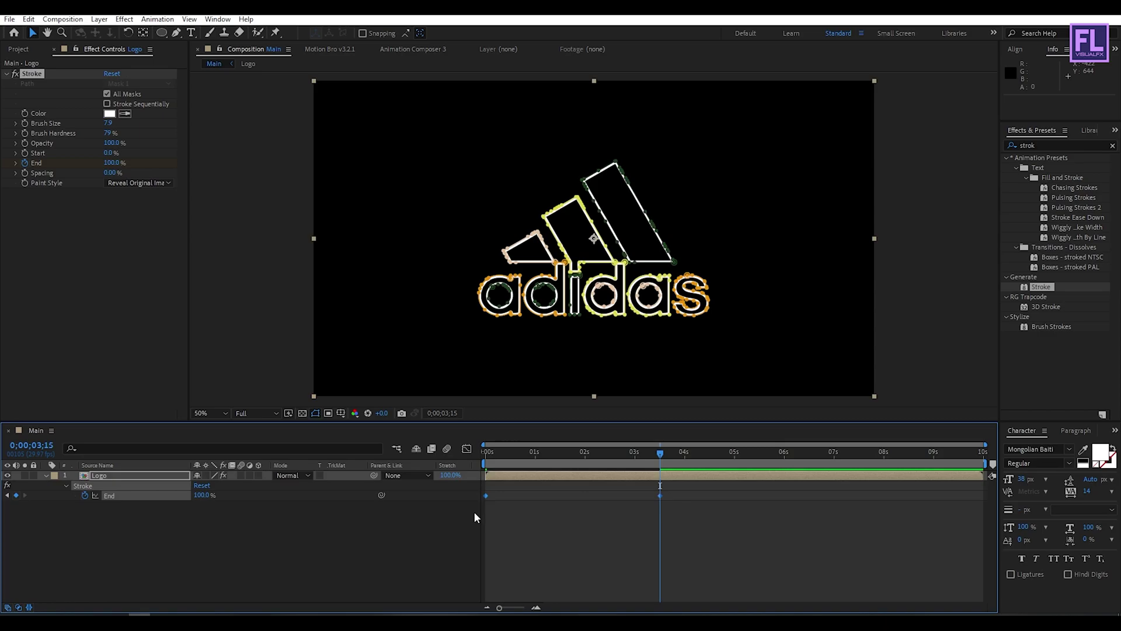
pyautogui.click(467, 447)
pyautogui.moveTo(631, 567); pyautogui.dragTo(531, 570)
pyautogui.click(467, 448)
pyautogui.press('Home')
pyautogui.press('space')
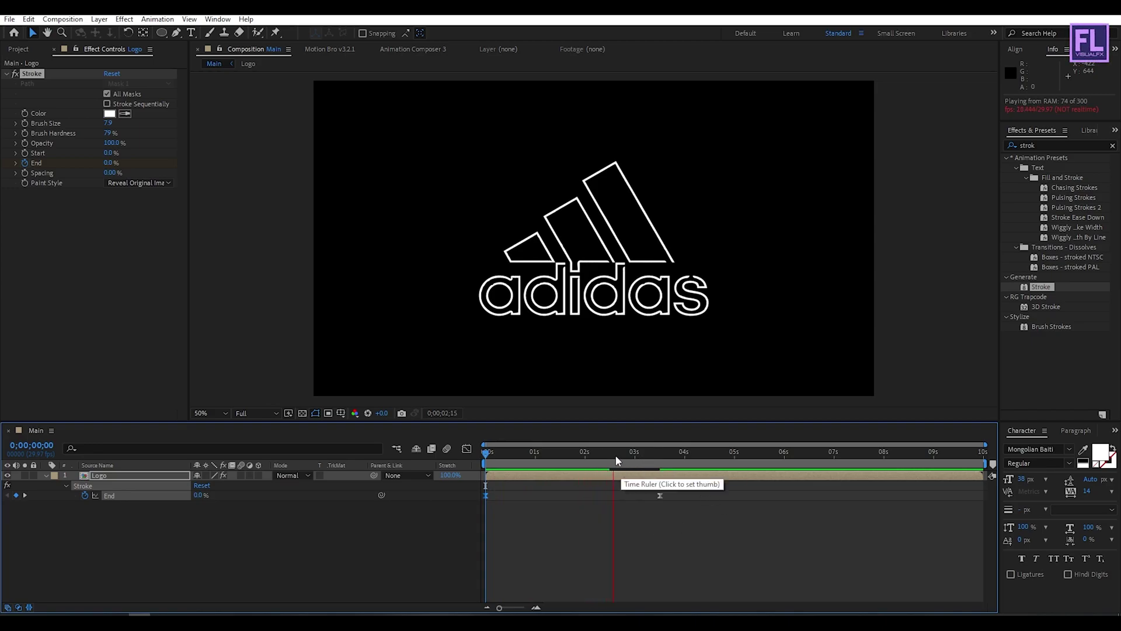
# Keyframe the Stroke effect's Brush Size from 0 at the start to 7.9 at 0;00;00;15
pyautogui.moveTo(614, 458); pyautogui.dragTo(485, 458)
pyautogui.click(358, 537)
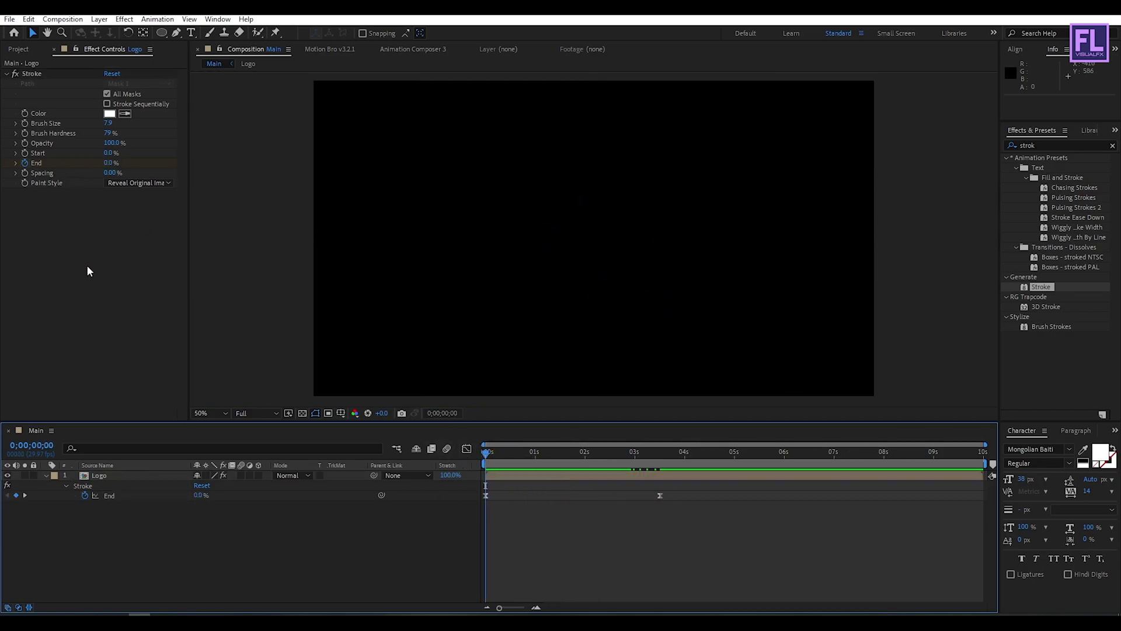
pyautogui.click(26, 124)
pyautogui.moveTo(109, 123); pyautogui.dragTo(4, 129)
pyautogui.moveTo(490, 458); pyautogui.dragTo(514, 456)
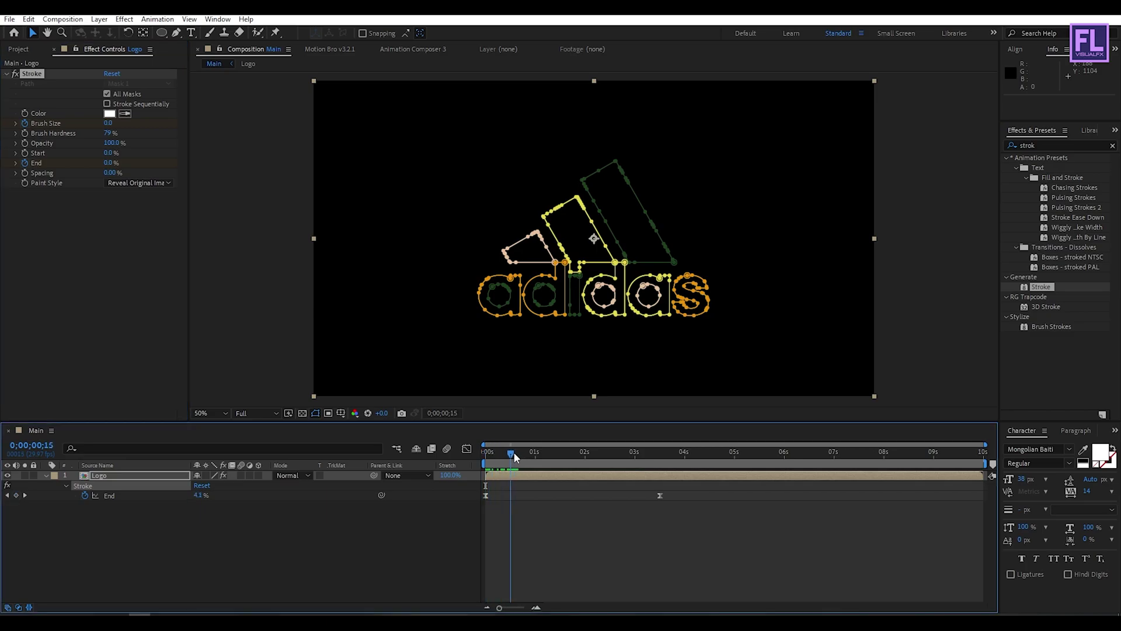
pyautogui.click(108, 123)
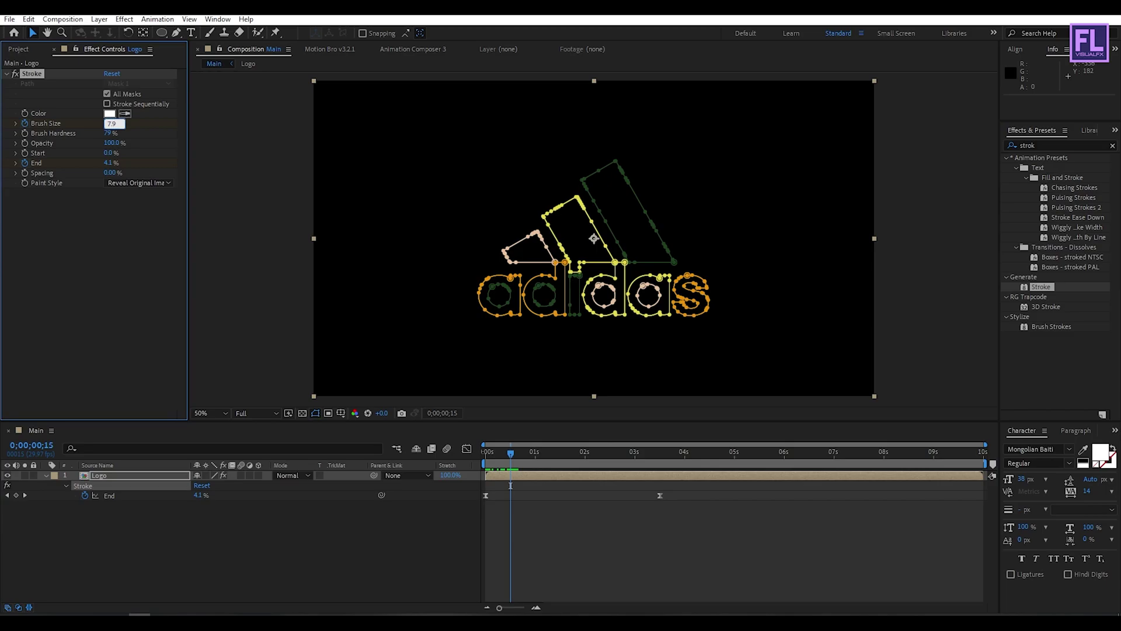
pyautogui.click(510, 475)
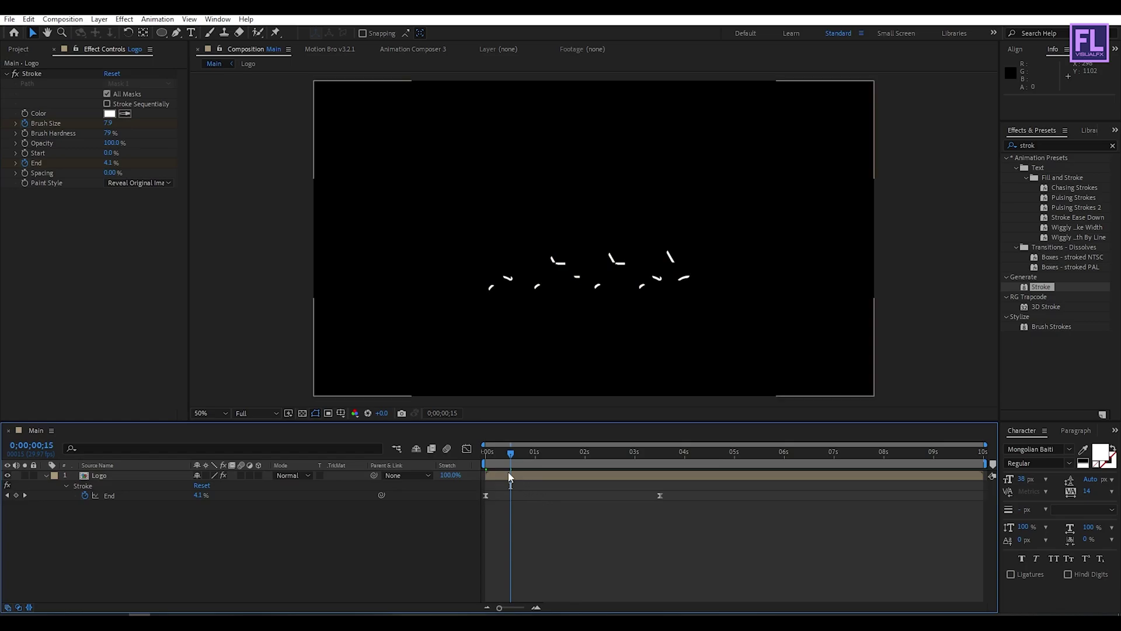
# Apply Easy Ease to both Brush Size keyframes of the Logo layer and move the current time to 0;00;02;15
pyautogui.press('u')
pyautogui.moveTo(526, 496); pyautogui.dragTo(485, 502)
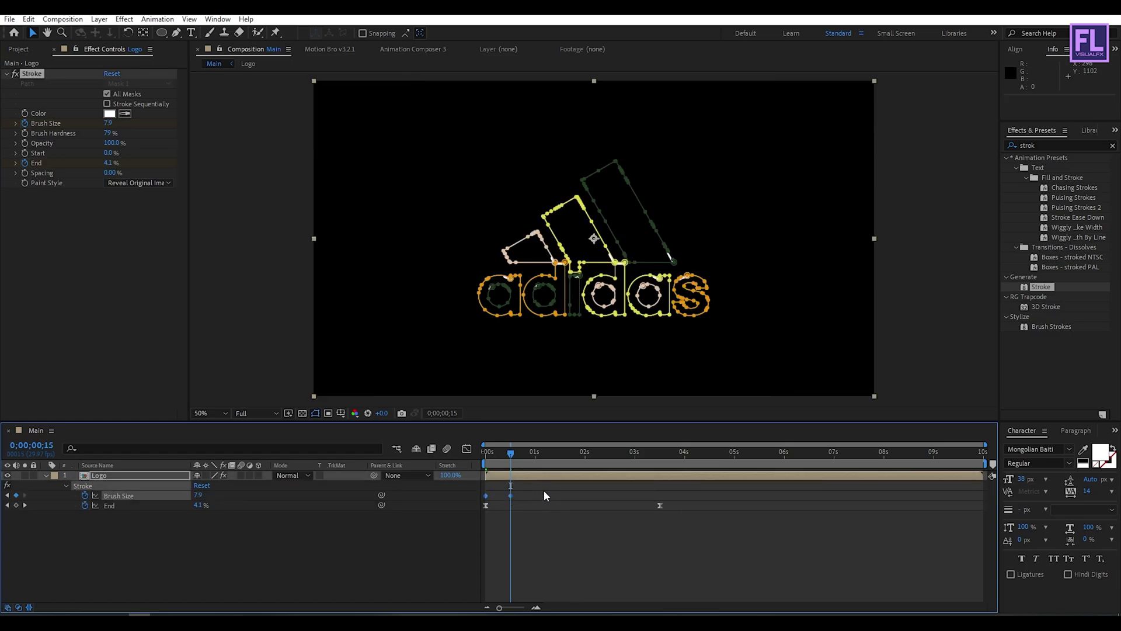
pyautogui.press('F9')
pyautogui.click(553, 544)
pyautogui.moveTo(503, 453)
pyautogui.mouseDown()
pyautogui.moveTo(487, 453)
pyautogui.moveTo(645, 467)
pyautogui.moveTo(556, 464)
pyautogui.moveTo(610, 464)
pyautogui.mouseUp()
pyautogui.click(100, 475)
pyautogui.click(46, 475)
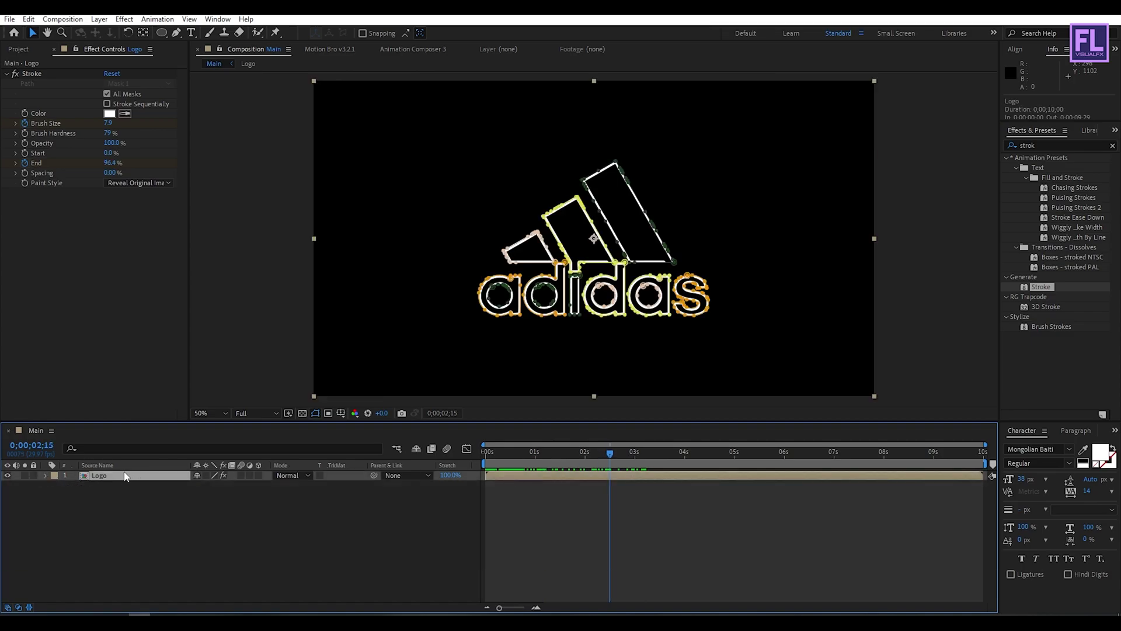
# Find the Fill effect and apply it to the Logo layer
pyautogui.click(1068, 144)
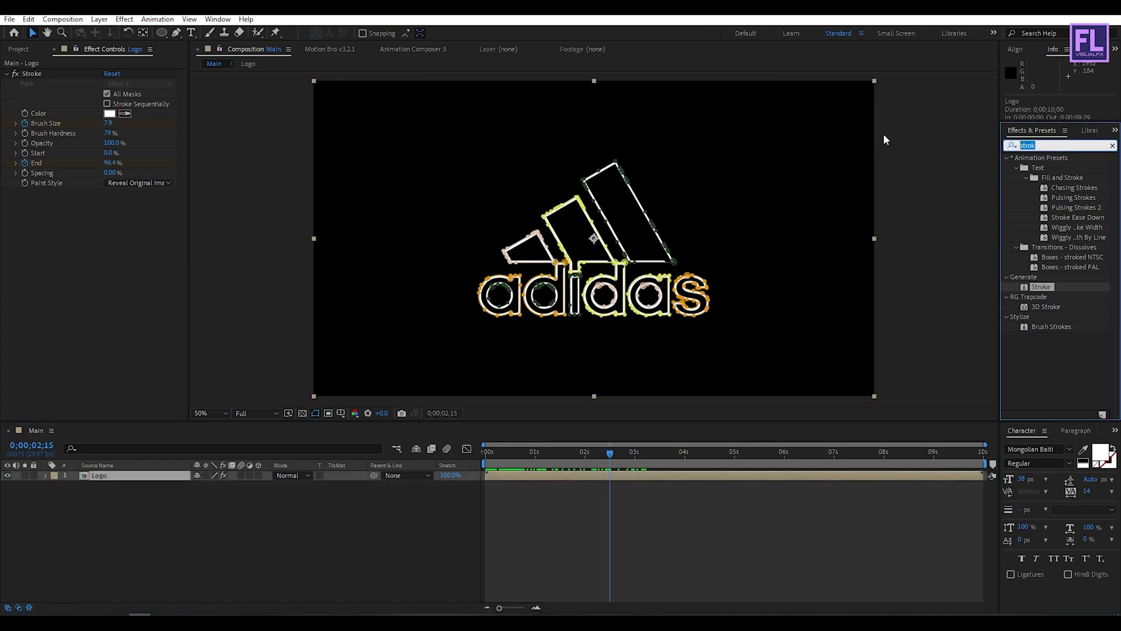
pyautogui.write('fill')
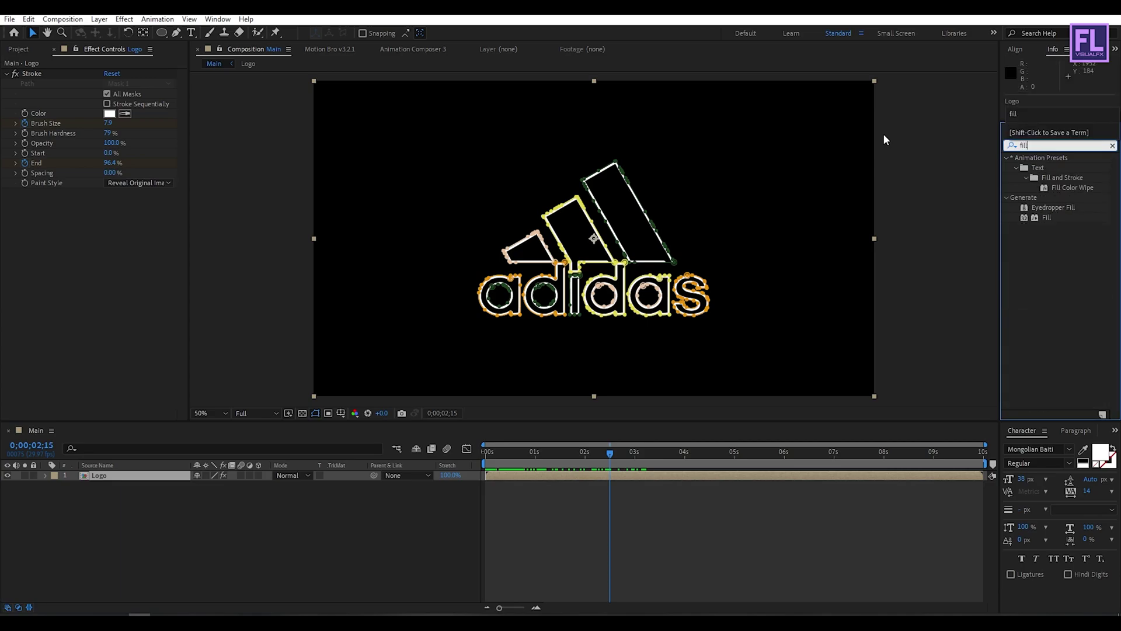
pyautogui.moveTo(1047, 218); pyautogui.dragTo(143, 476)
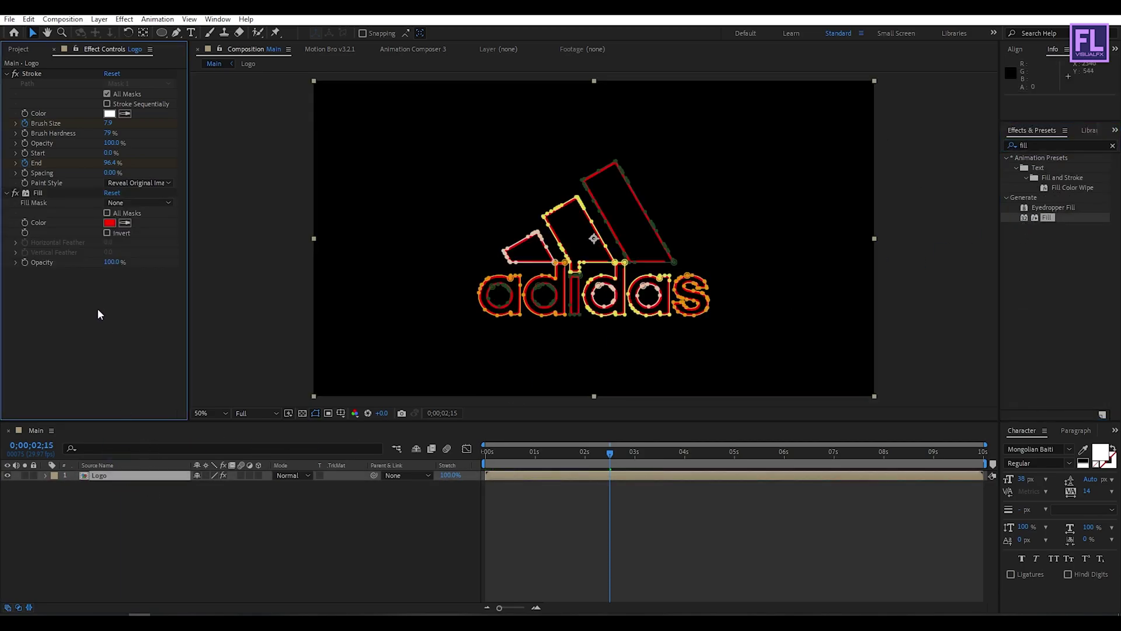
pyautogui.click(212, 495)
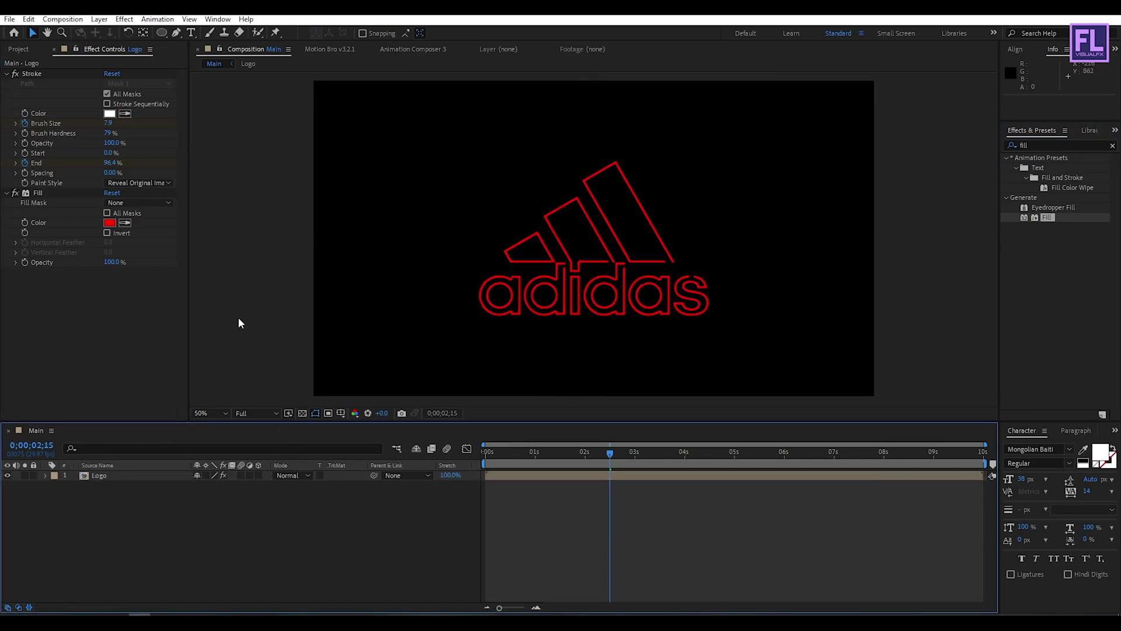
# Set the Logo layer's Fill color to a pale lavender blue, about E0E4FF
pyautogui.click(109, 222)
pyautogui.moveTo(849, 266); pyautogui.dragTo(831, 246)
pyautogui.moveTo(921, 306); pyautogui.dragTo(922, 316)
pyautogui.moveTo(782, 241)
pyautogui.mouseDown()
pyautogui.moveTo(771, 232)
pyautogui.moveTo(775, 269)
pyautogui.moveTo(765, 254)
pyautogui.mouseUp()
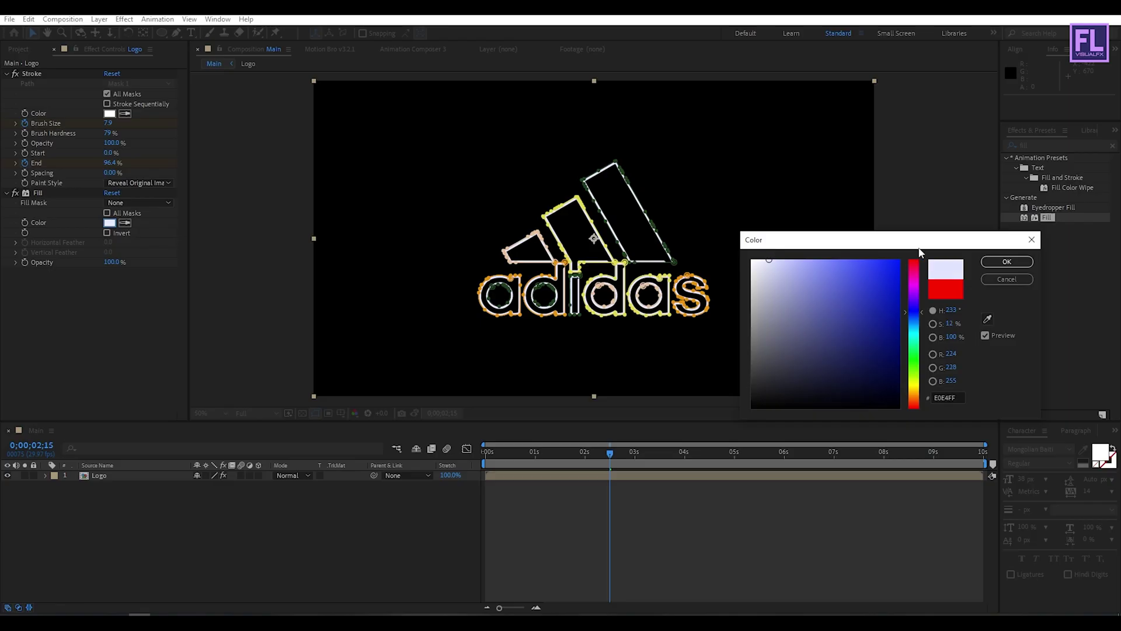
pyautogui.click(1005, 262)
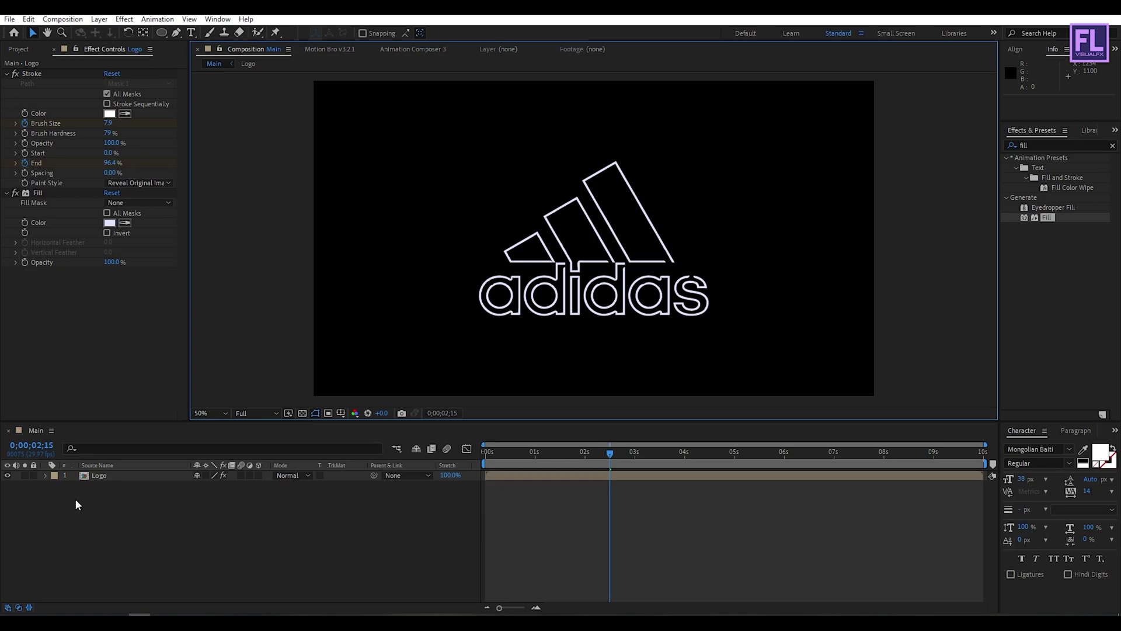
# Create a white solid and place it beneath the Logo layer as the background
pyautogui.rightClick(102, 515)
pyautogui.moveTo(152, 384)
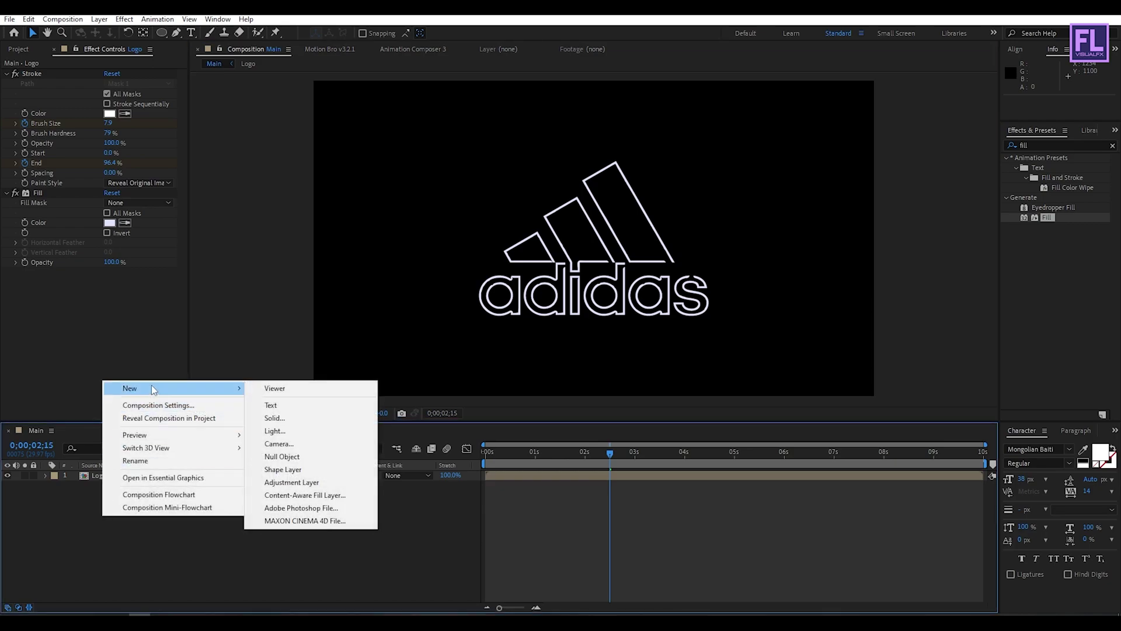
pyautogui.click(284, 420)
pyautogui.click(465, 384)
pyautogui.moveTo(796, 323); pyautogui.dragTo(752, 260)
pyautogui.click(1006, 261)
pyautogui.click(514, 417)
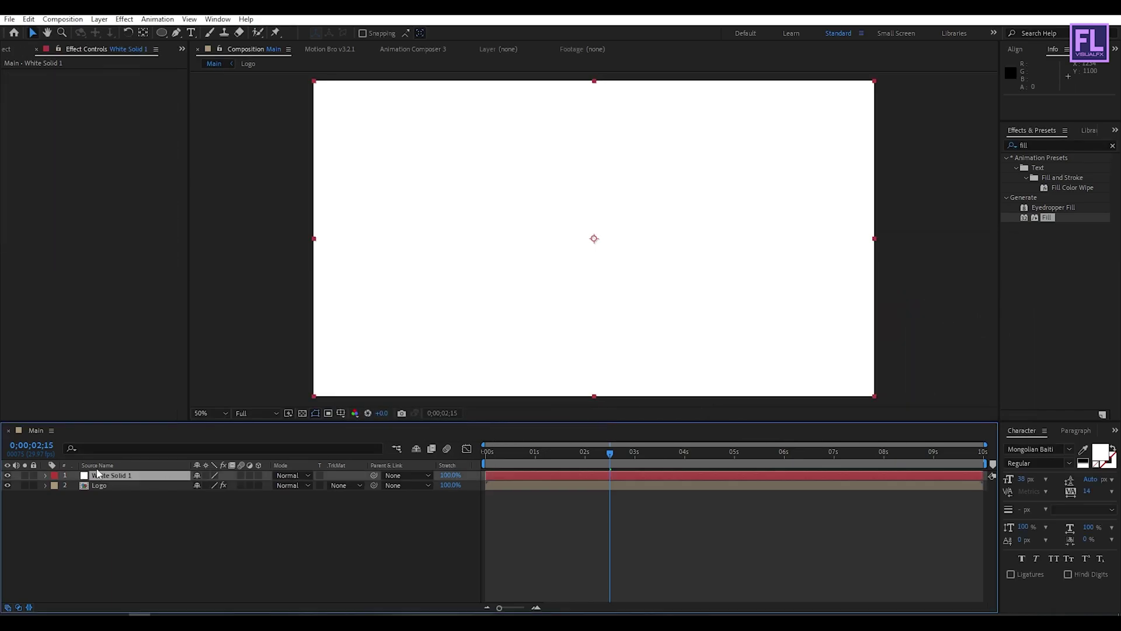
pyautogui.click(114, 514)
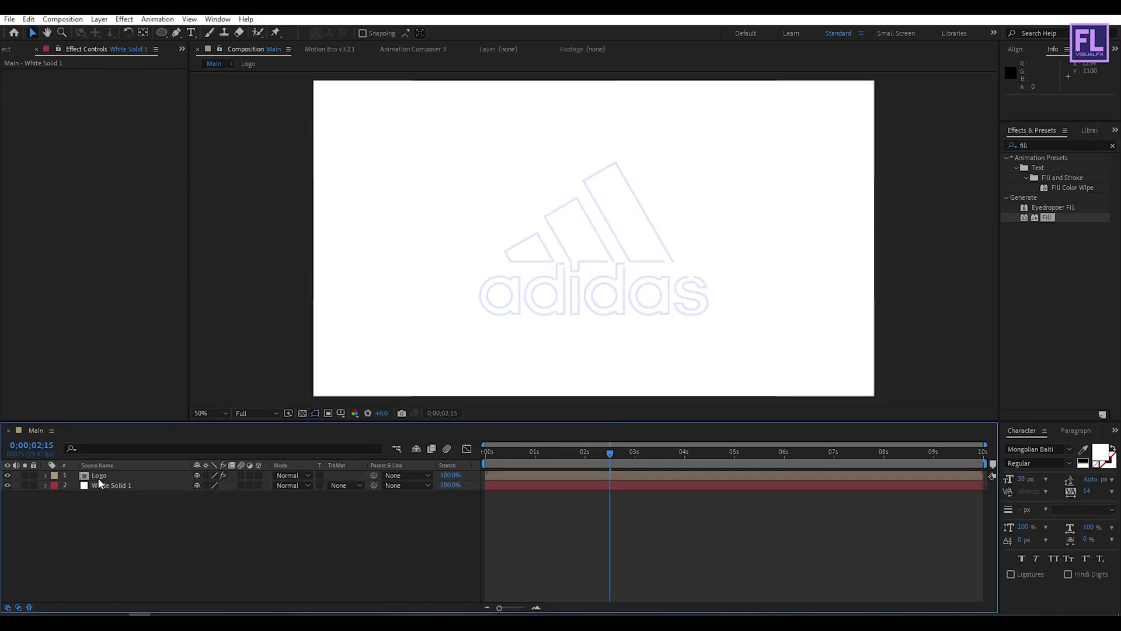
# Duplicate the Logo layer and select the lower copy
pyautogui.click(120, 476)
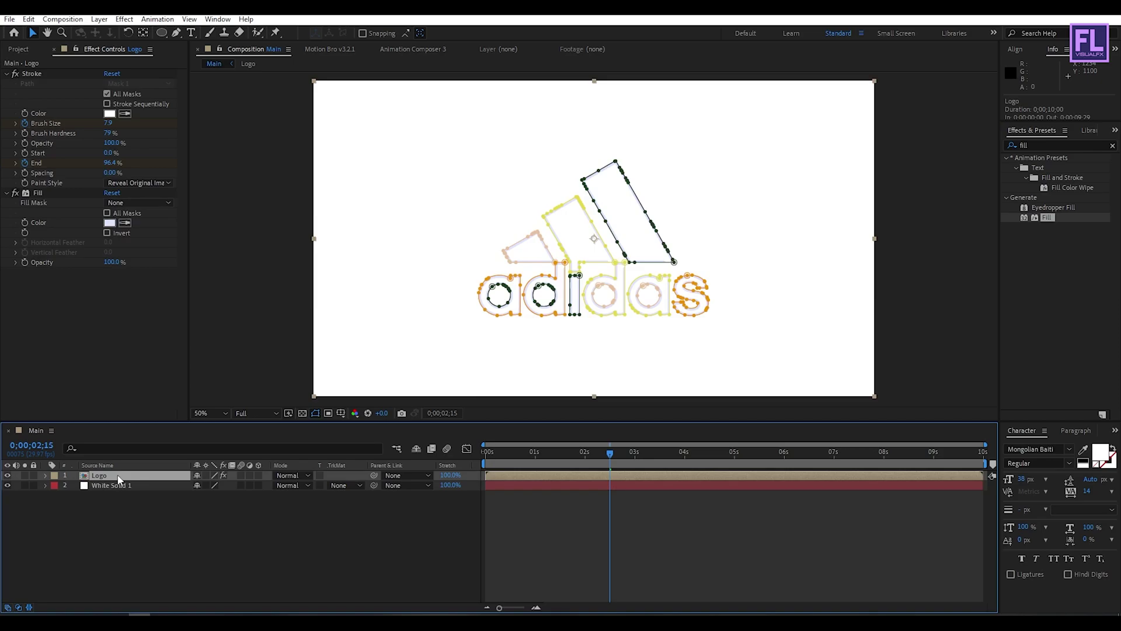
pyautogui.hotkey('ctrl', 'd')
pyautogui.click(119, 535)
pyautogui.click(100, 485)
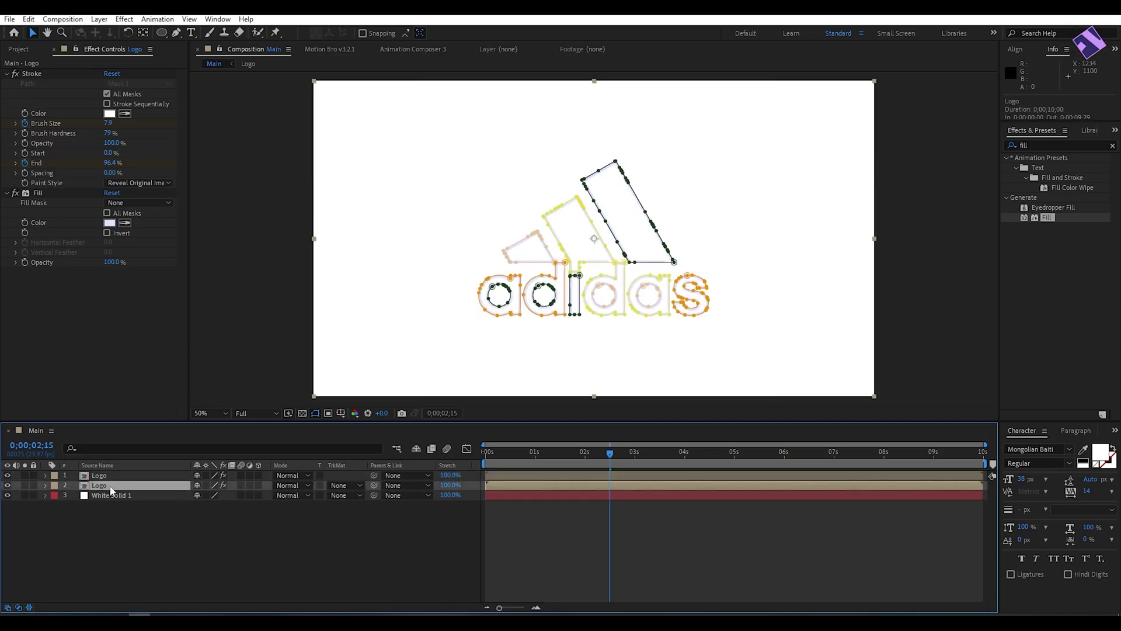
# Set the lower Logo layer's Fill color to black (000000)
pyautogui.click(109, 223)
pyautogui.click(764, 364)
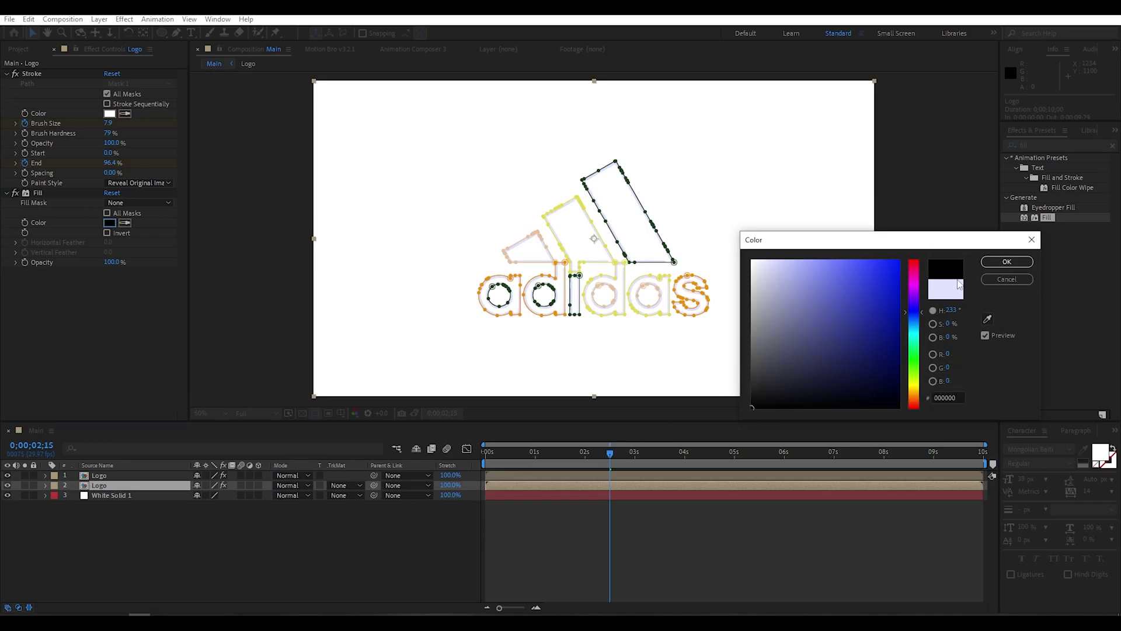
pyautogui.click(1007, 262)
# Apply CC Radial Fast Blur to the lower Logo layer and set its Zoom to Brightest
pyautogui.click(1047, 141)
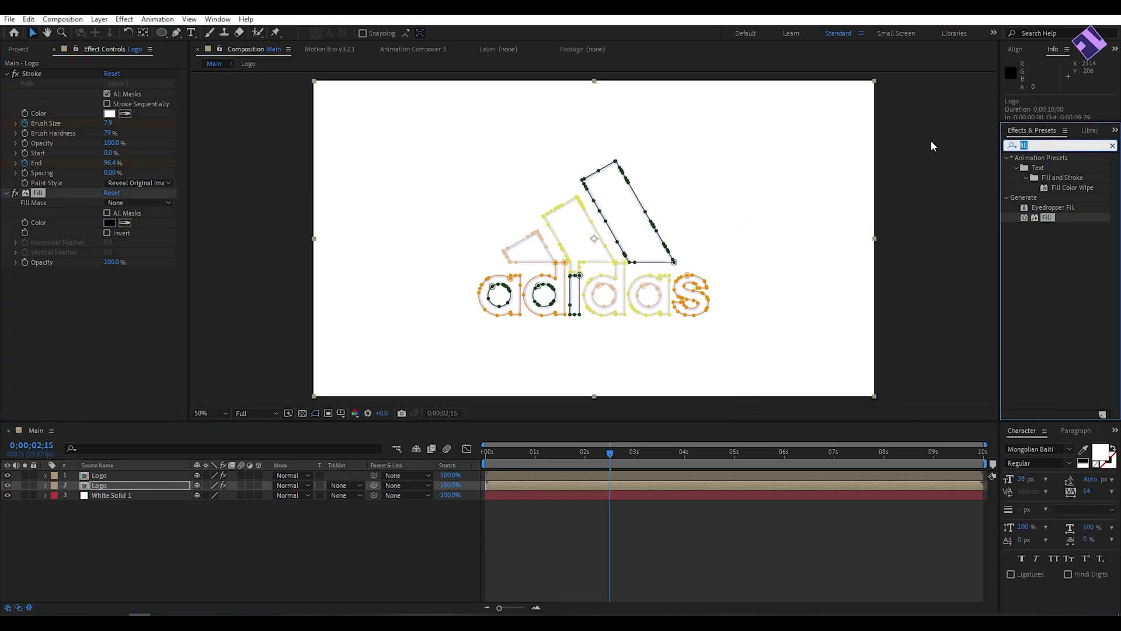
pyautogui.write('cc')
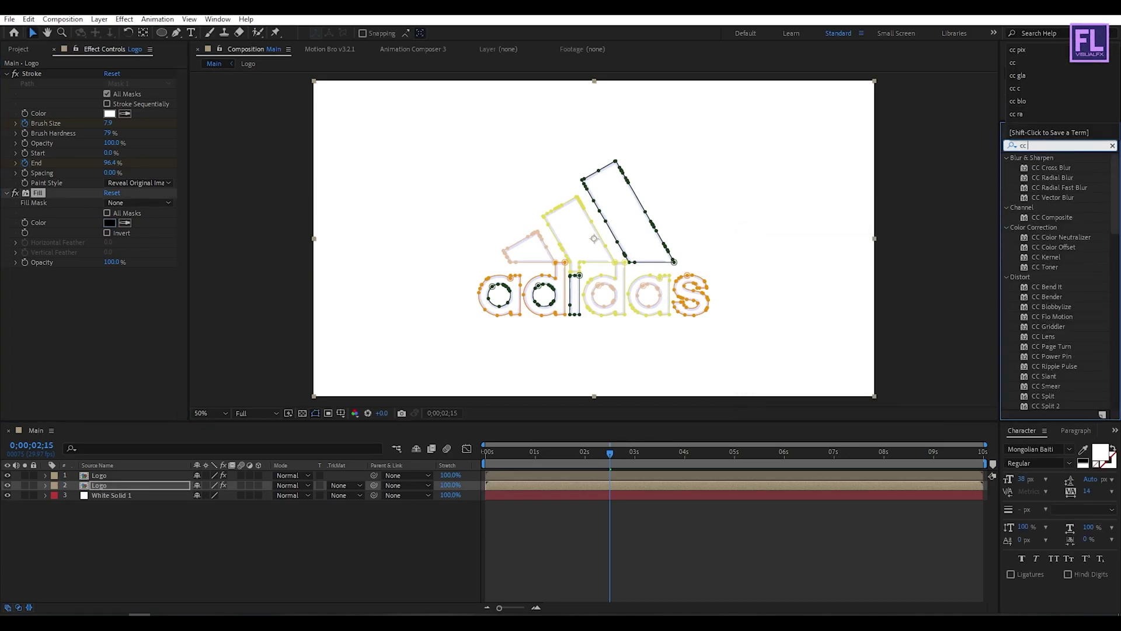
pyautogui.write(' radi')
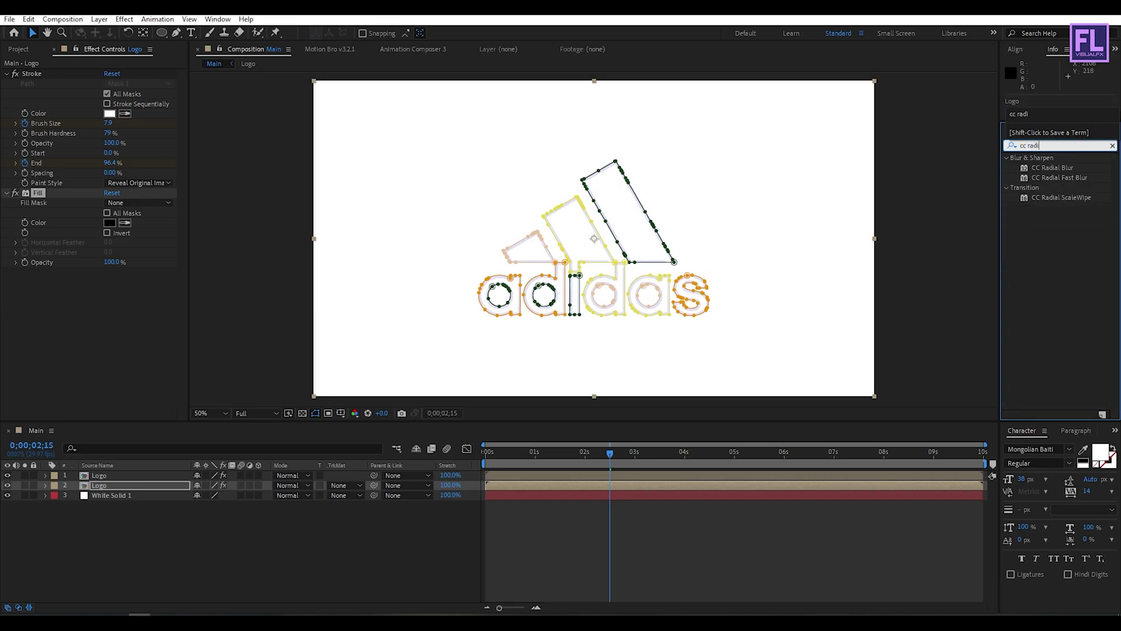
pyautogui.click(1060, 178)
pyautogui.moveTo(1072, 184); pyautogui.dragTo(124, 488)
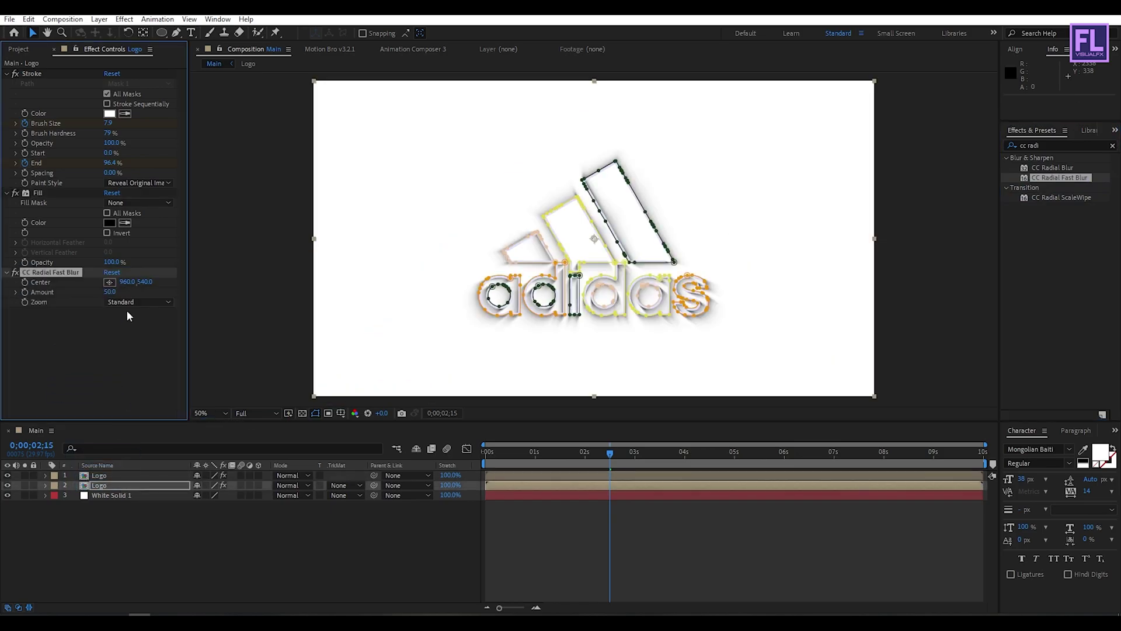
pyautogui.click(143, 299)
pyautogui.click(145, 326)
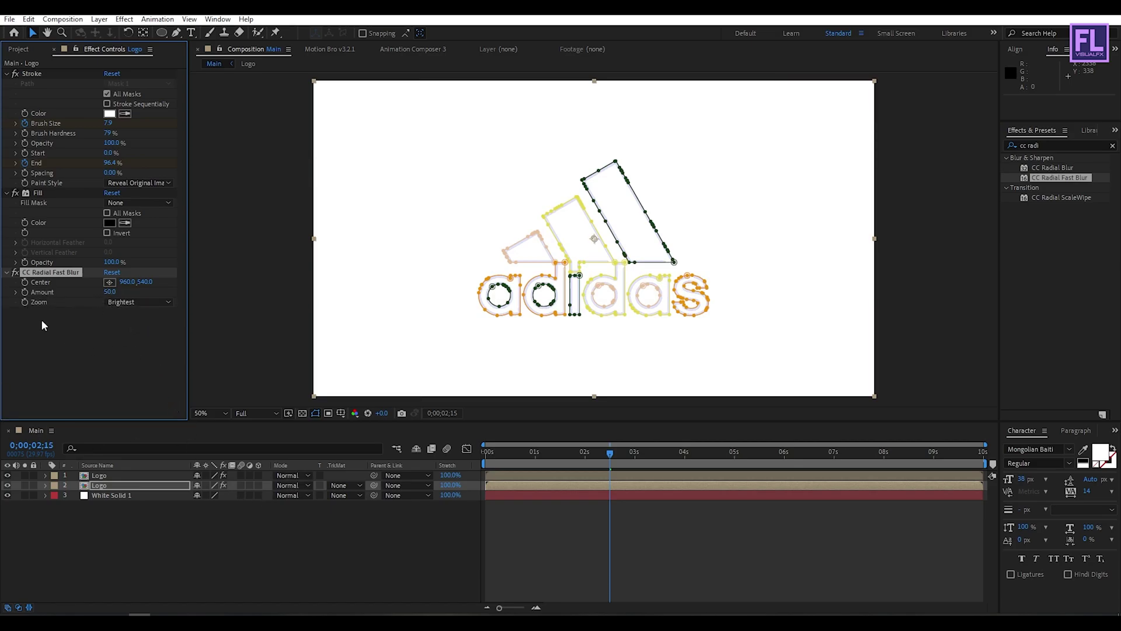
# Set the lower Logo layer's Fill color to a dark navy blue
pyautogui.click(110, 222)
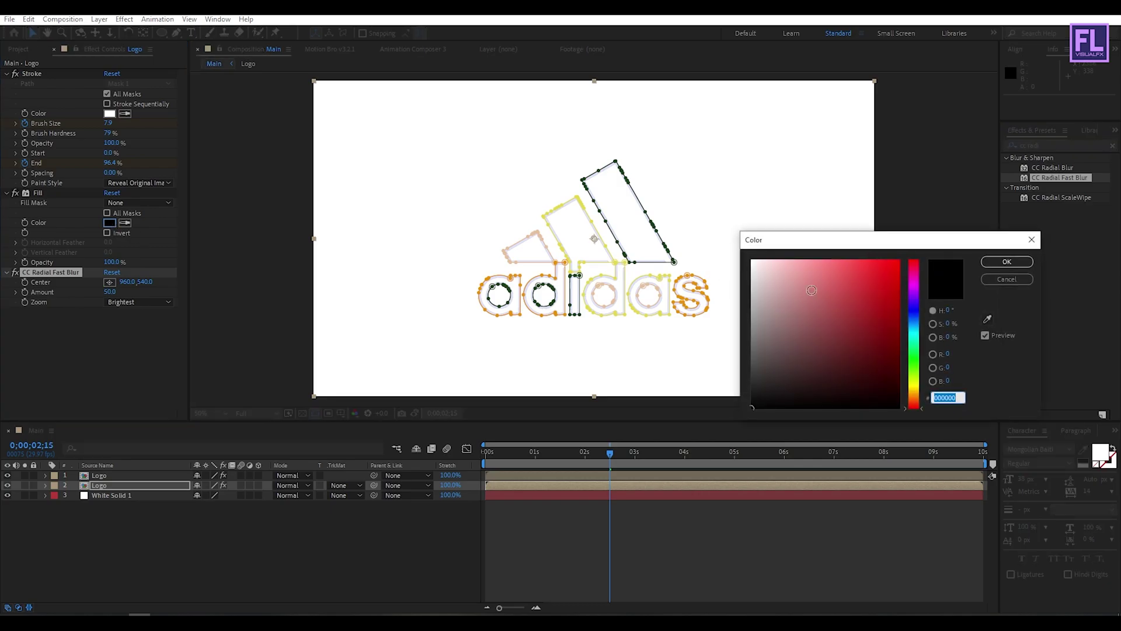
pyautogui.click(876, 265)
pyautogui.click(870, 299)
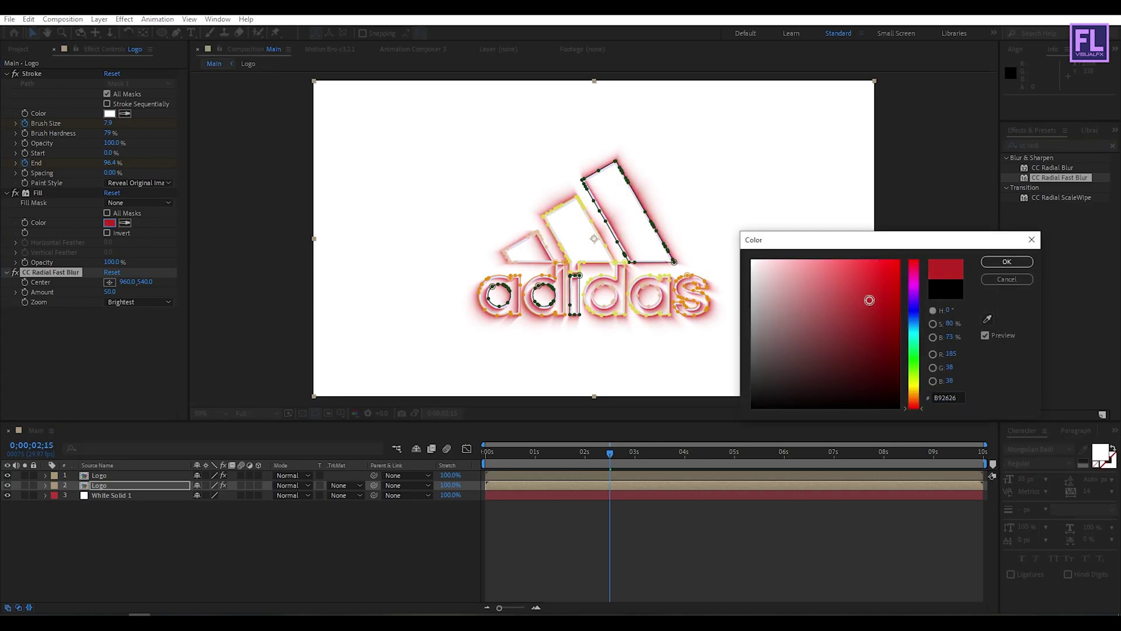
pyautogui.click(917, 305)
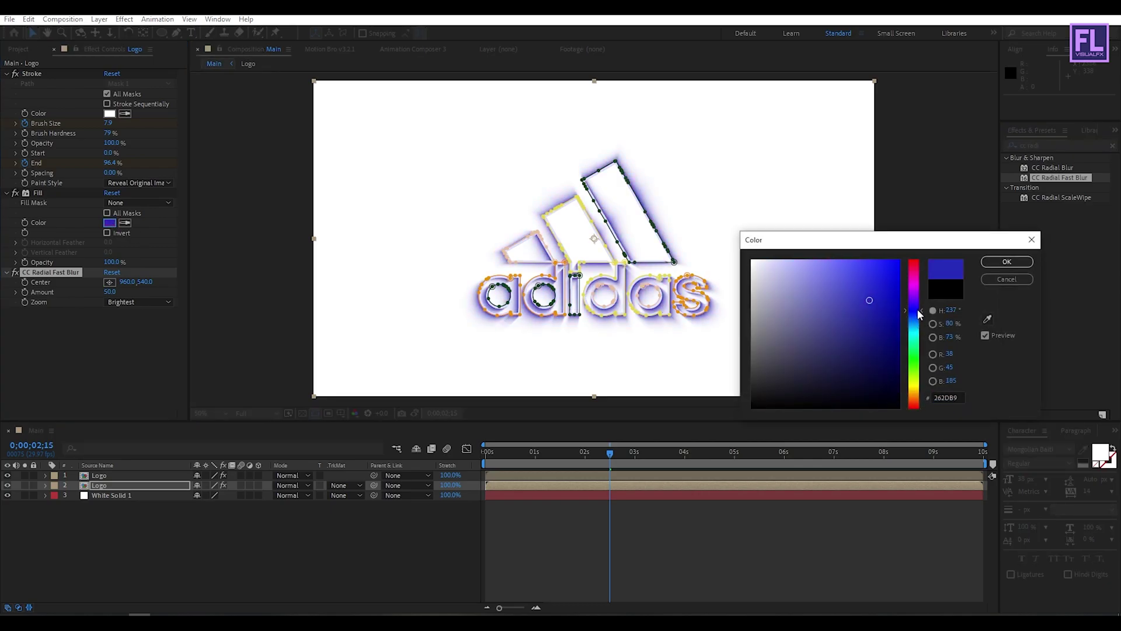
pyautogui.click(876, 368)
pyautogui.moveTo(873, 359); pyautogui.dragTo(872, 359)
pyautogui.click(1008, 263)
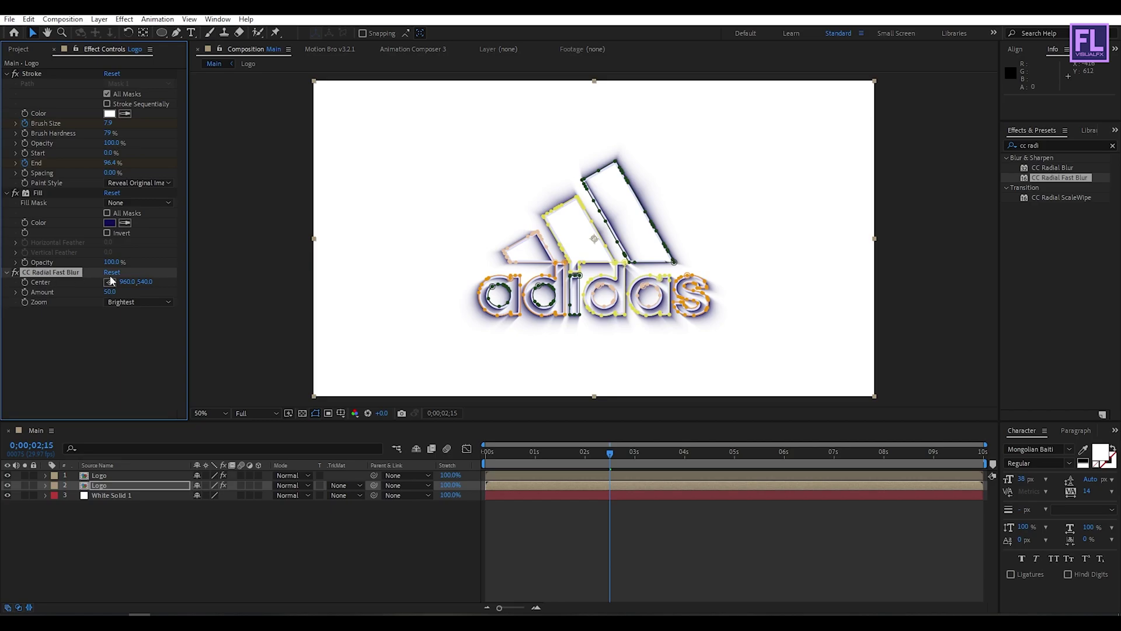
# Place the CC Radial Fast Blur center above the logo at about 996, 72 and set its Amount to 86
pyautogui.click(109, 282)
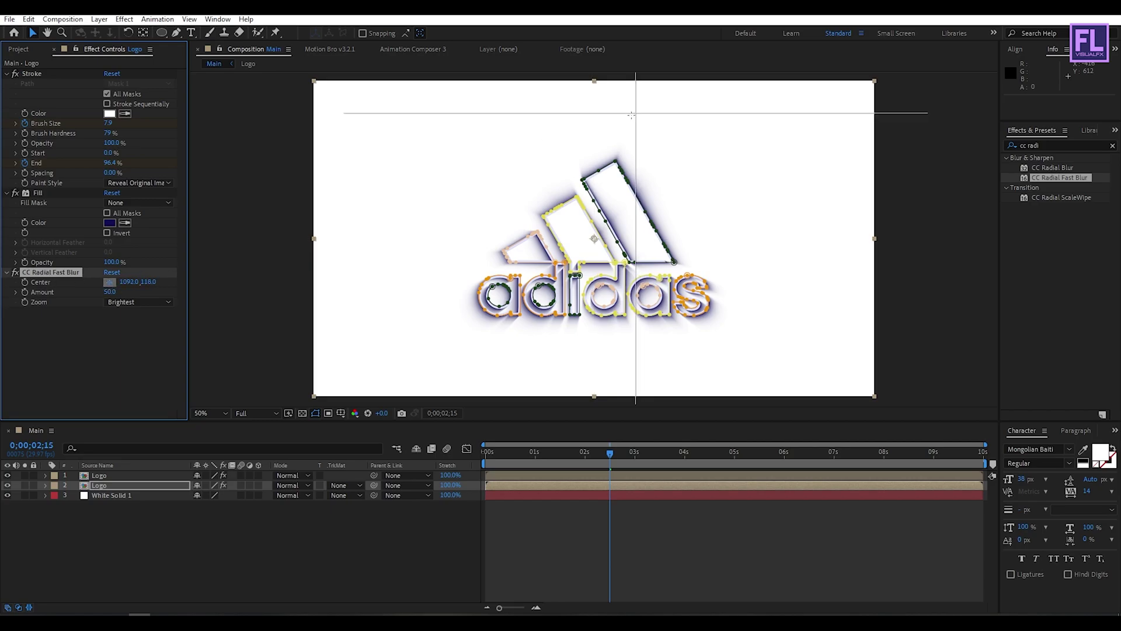
pyautogui.click(604, 102)
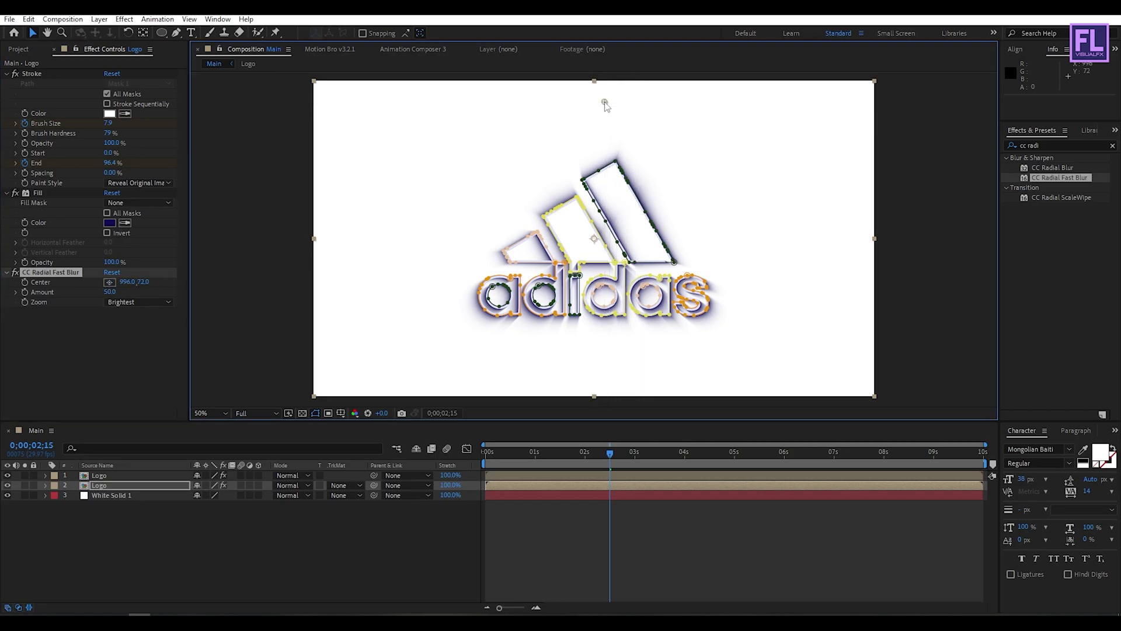
pyautogui.moveTo(111, 292); pyautogui.dragTo(131, 292)
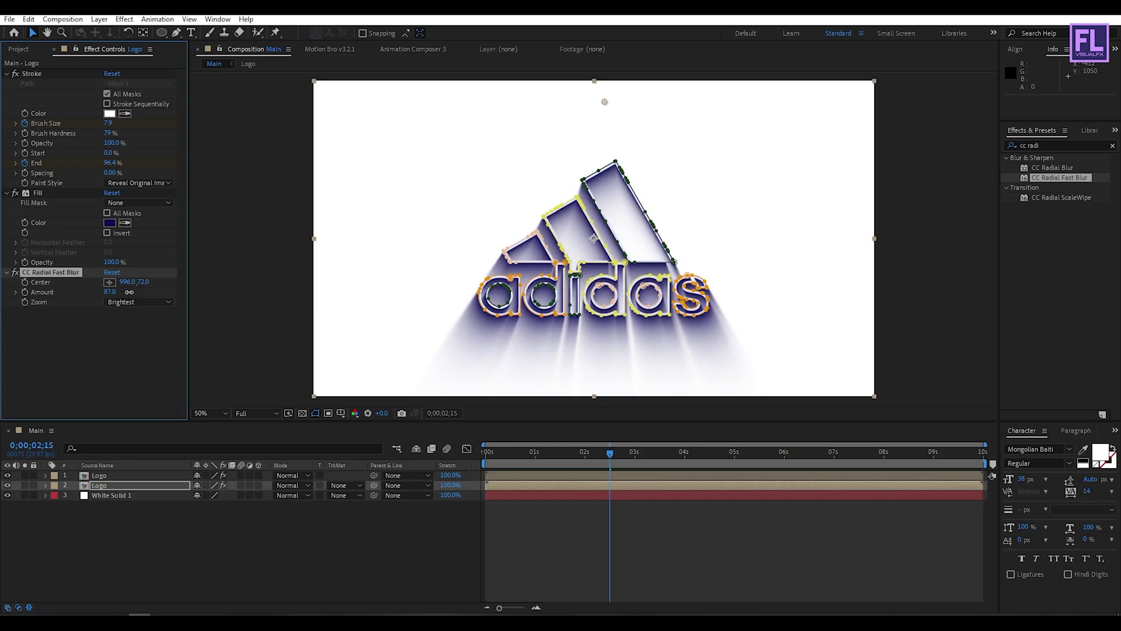
pyautogui.click(99, 363)
pyautogui.click(148, 575)
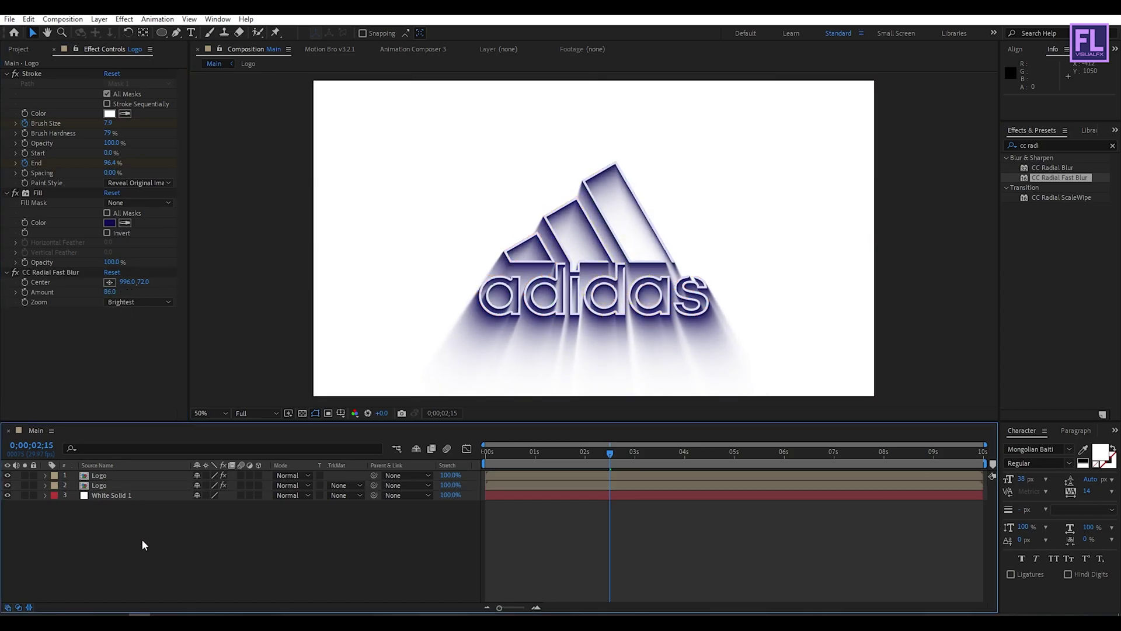
# Set the lower Logo layer's Opacity to 60%
pyautogui.click(125, 485)
pyautogui.press('t')
pyautogui.click(206, 496)
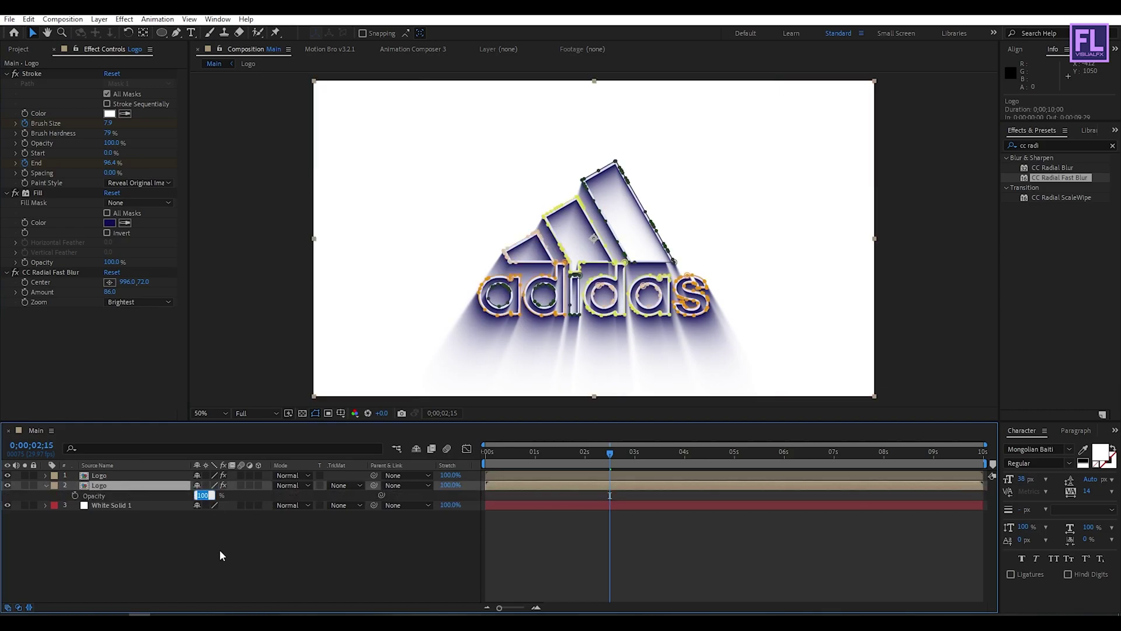
pyautogui.write('60')
pyautogui.click(220, 548)
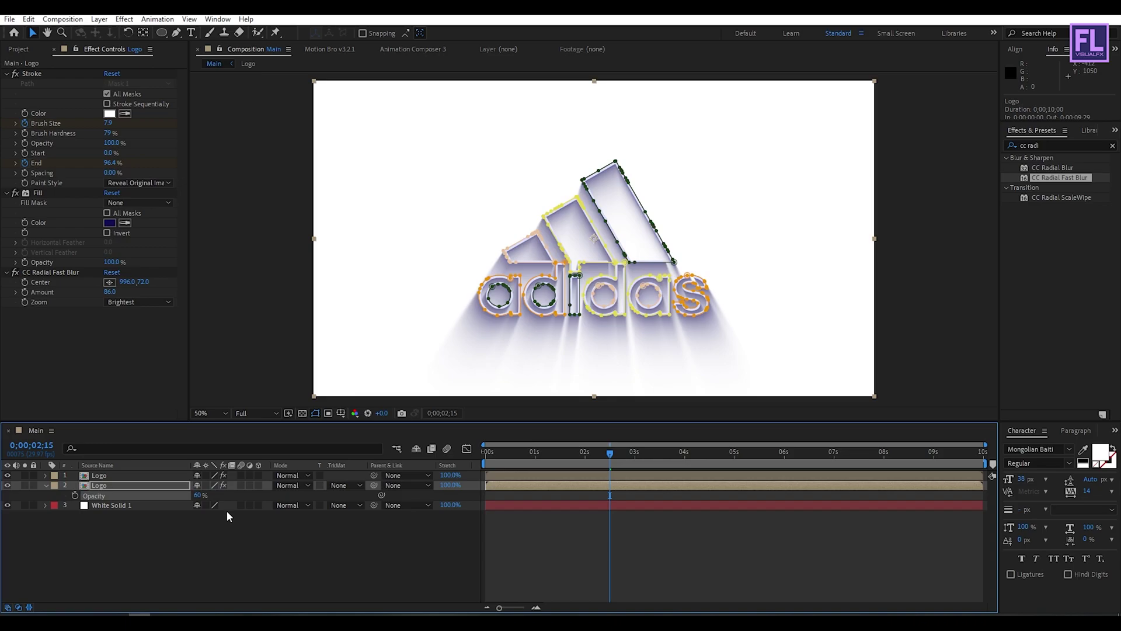
pyautogui.click(46, 485)
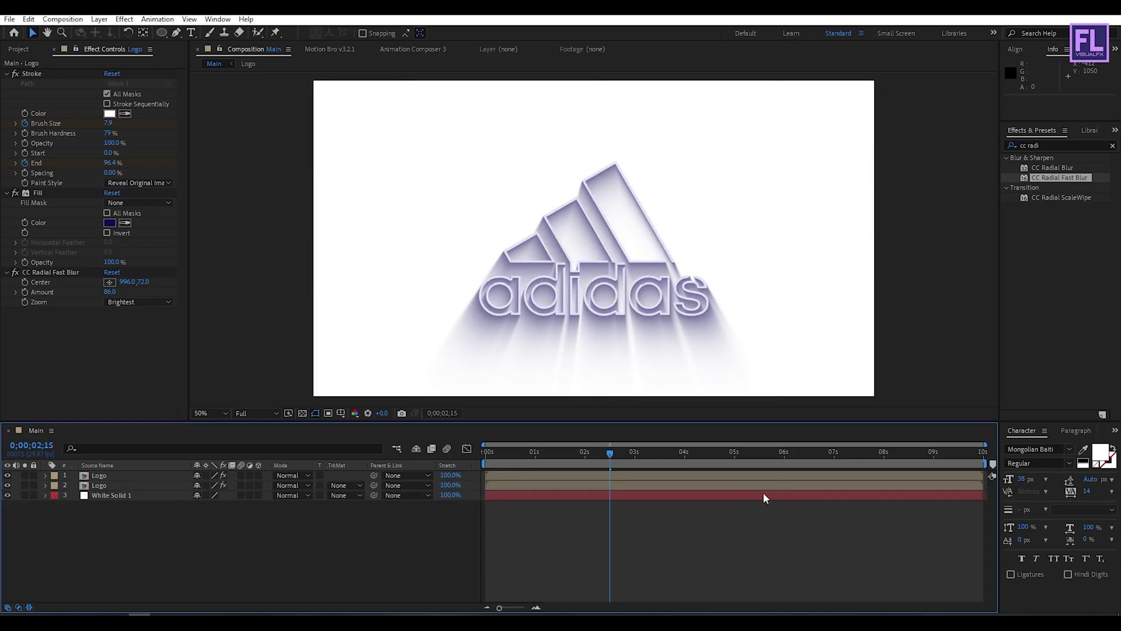
# Add the Logo composition as the topmost layer of Main, hide it and move the current time to 0;00;01;28
pyautogui.moveTo(607, 456); pyautogui.dragTo(662, 454)
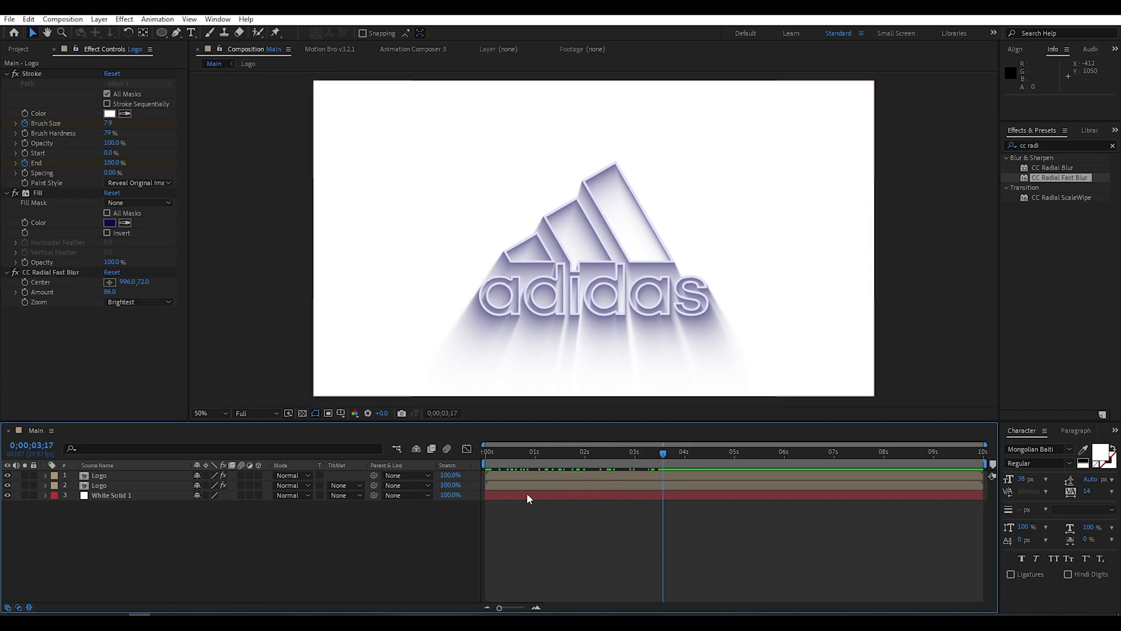
pyautogui.click(18, 49)
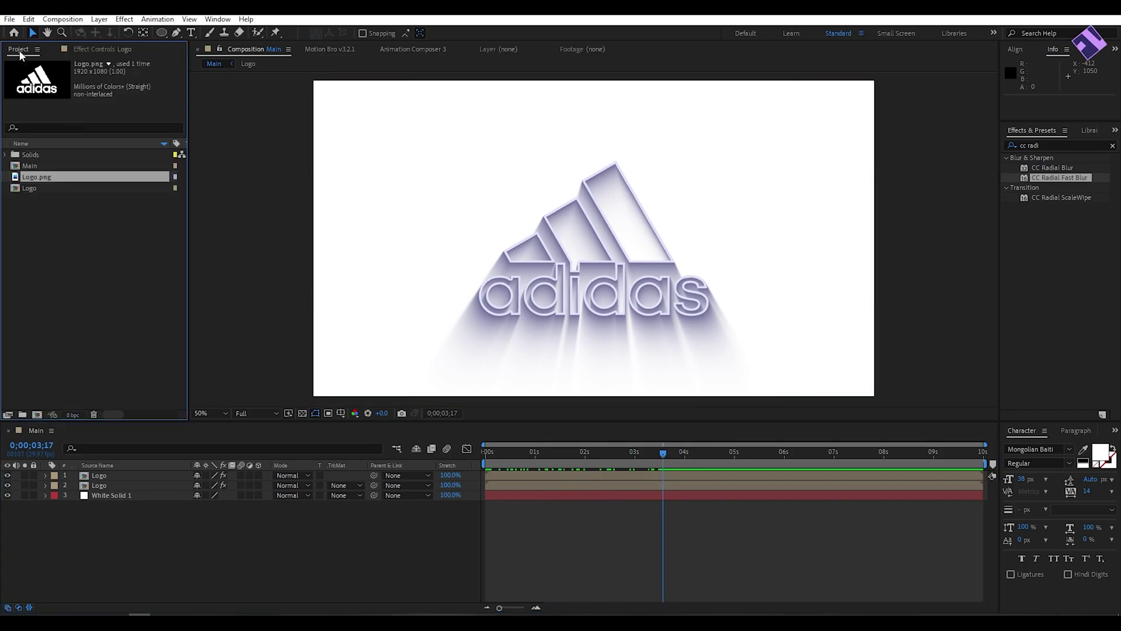
pyautogui.click(30, 188)
pyautogui.moveTo(31, 187); pyautogui.dragTo(118, 477)
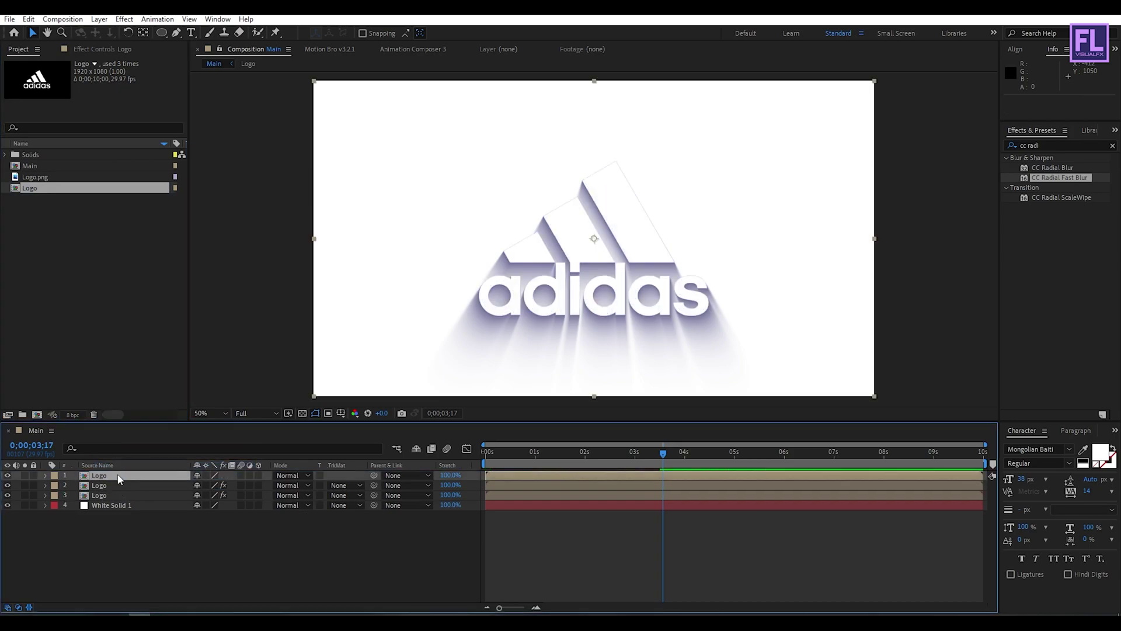
pyautogui.moveTo(666, 465); pyautogui.dragTo(582, 465)
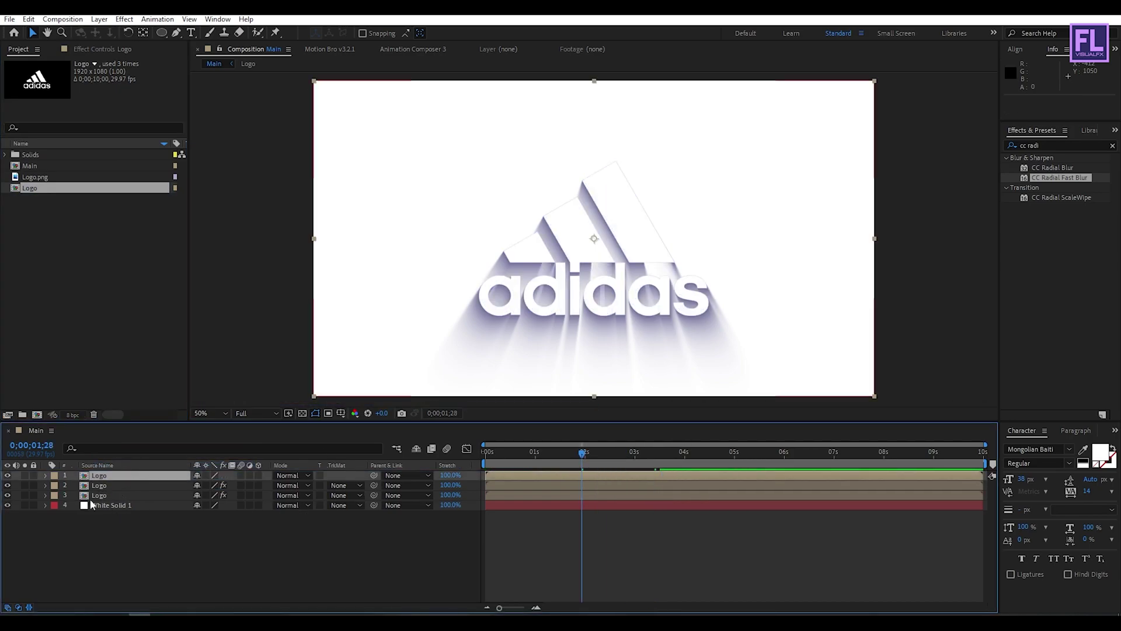
pyautogui.click(7, 476)
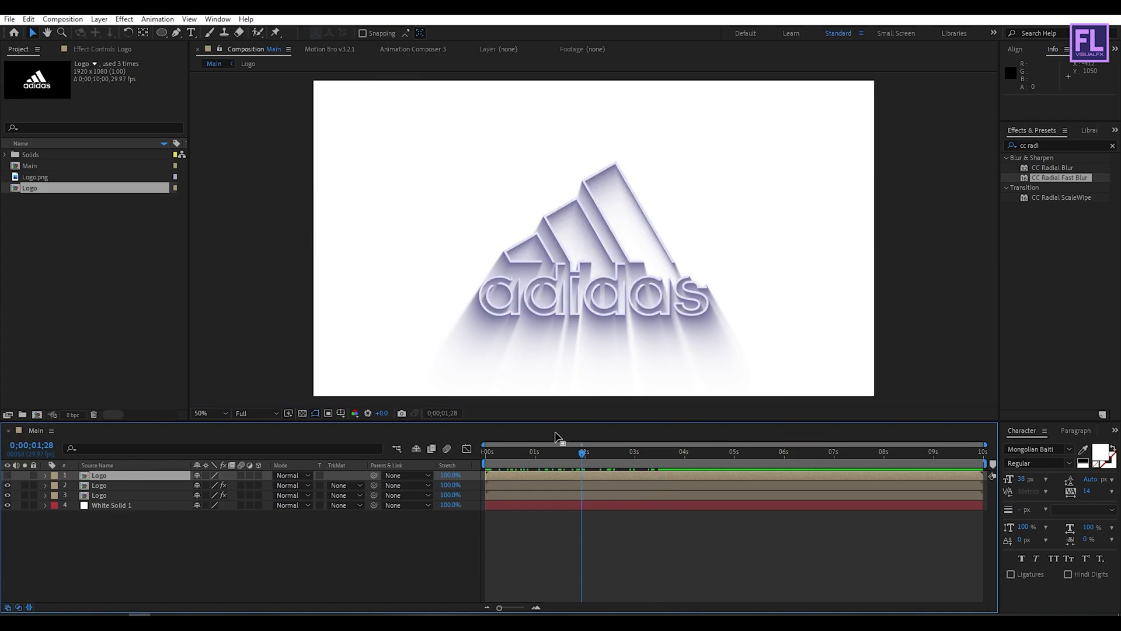
# Keyframe the topmost Logo layer's Opacity at 0% at 0;00;02;20
pyautogui.moveTo(583, 464); pyautogui.dragTo(619, 461)
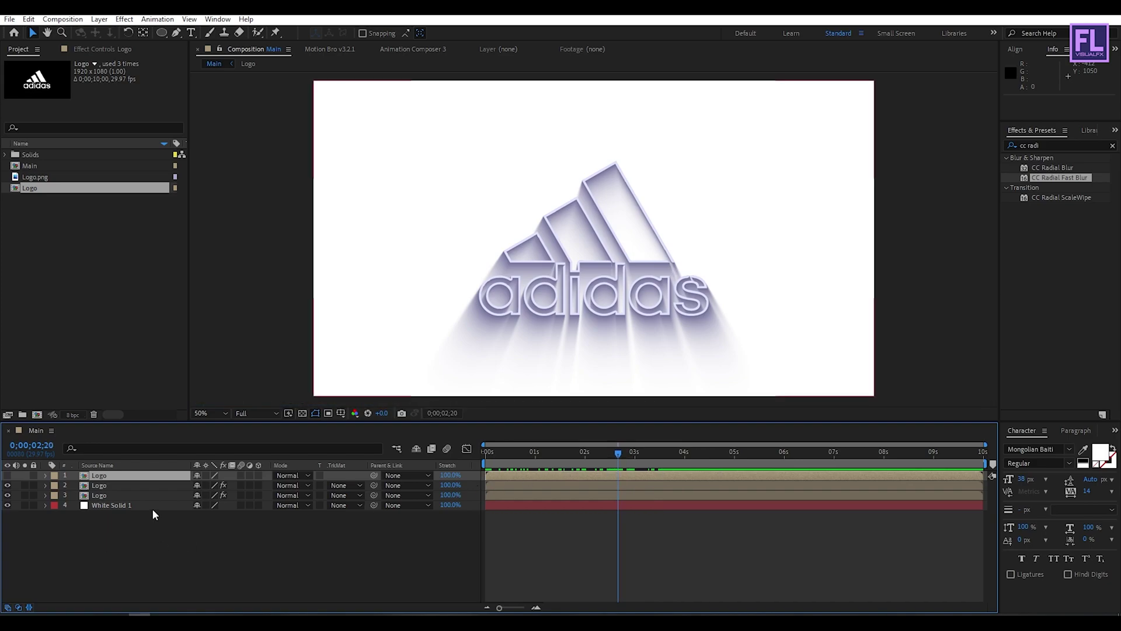
pyautogui.press('t')
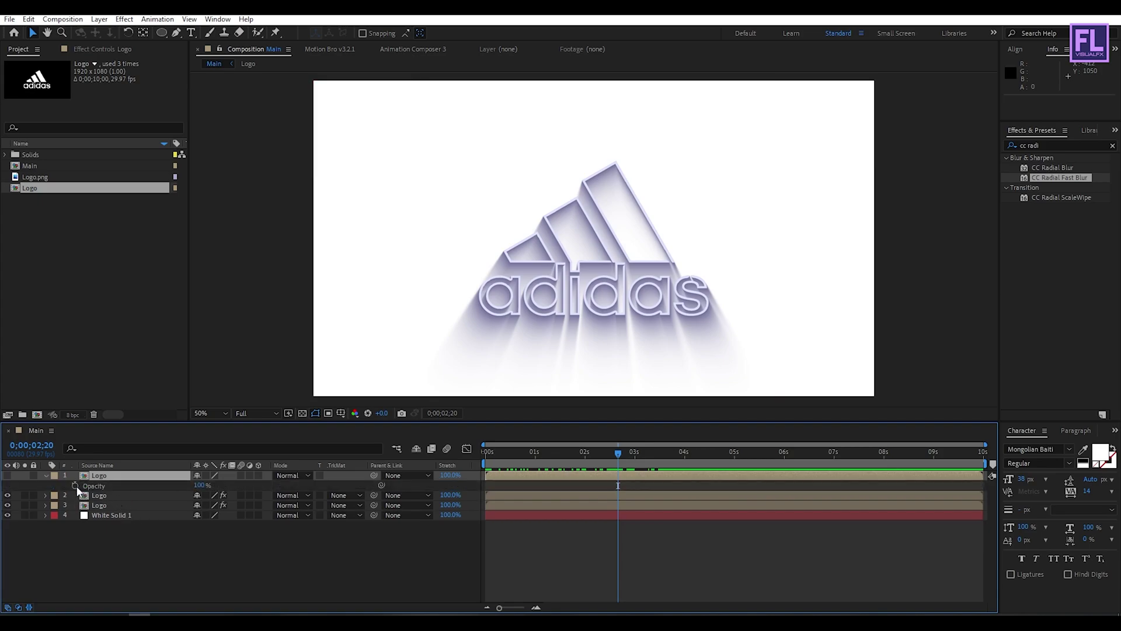
pyautogui.click(75, 486)
pyautogui.click(198, 485)
pyautogui.write('0')
pyautogui.press('Return')
# Add a 100% Opacity keyframe at 0;00;03;15 on the topmost Logo layer and make the layer visible
pyautogui.moveTo(620, 455); pyautogui.dragTo(664, 456)
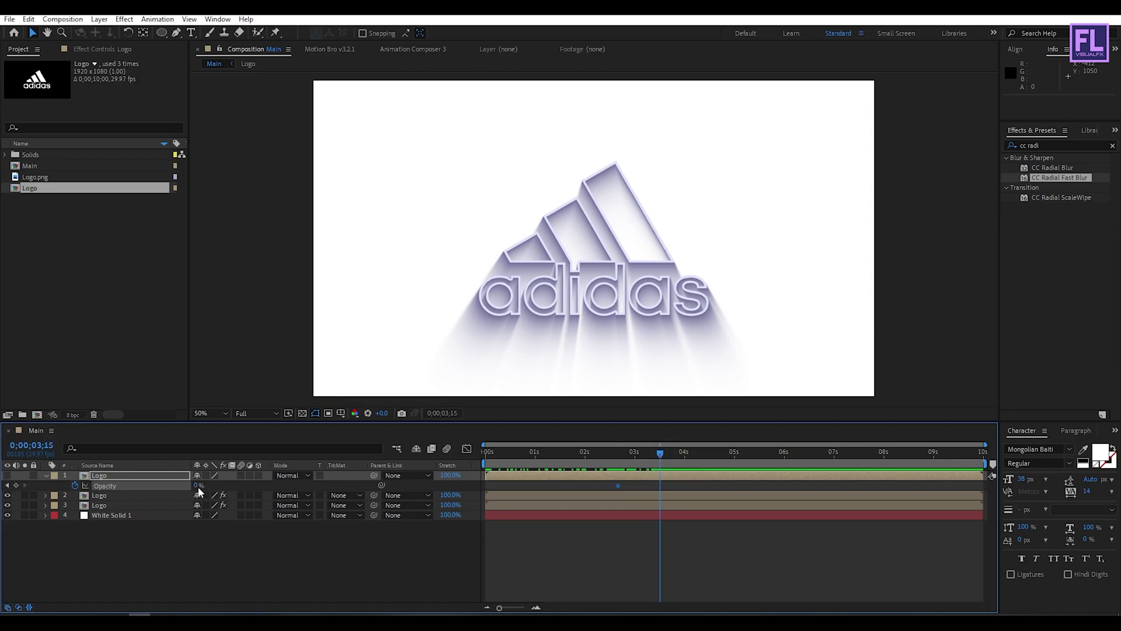
pyautogui.moveTo(198, 486); pyautogui.dragTo(249, 486)
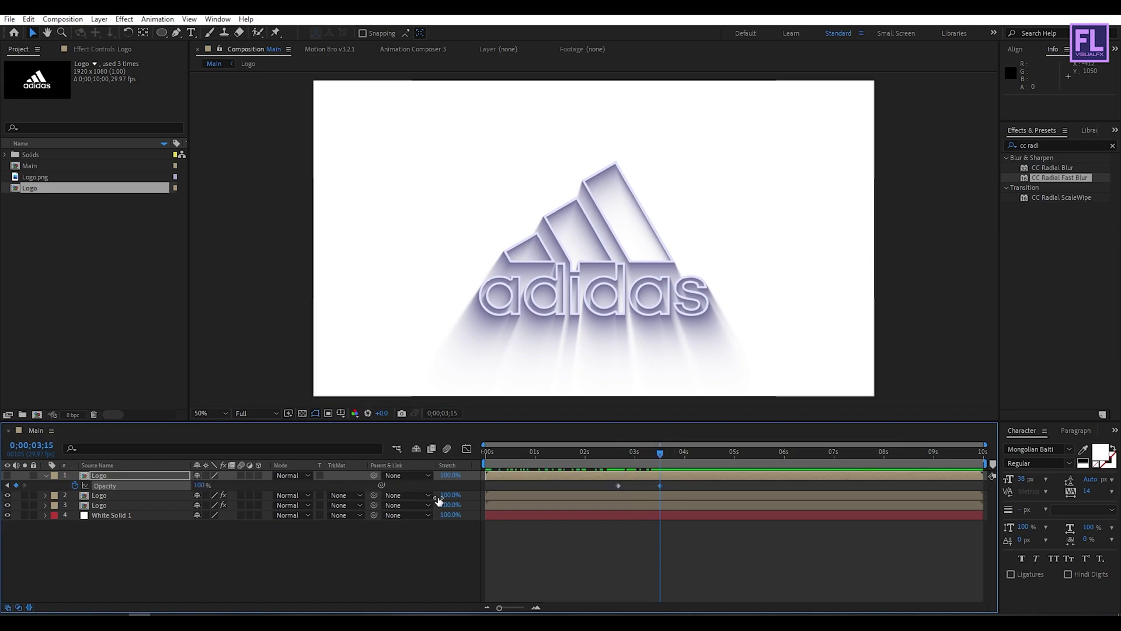
pyautogui.moveTo(678, 484); pyautogui.dragTo(590, 486)
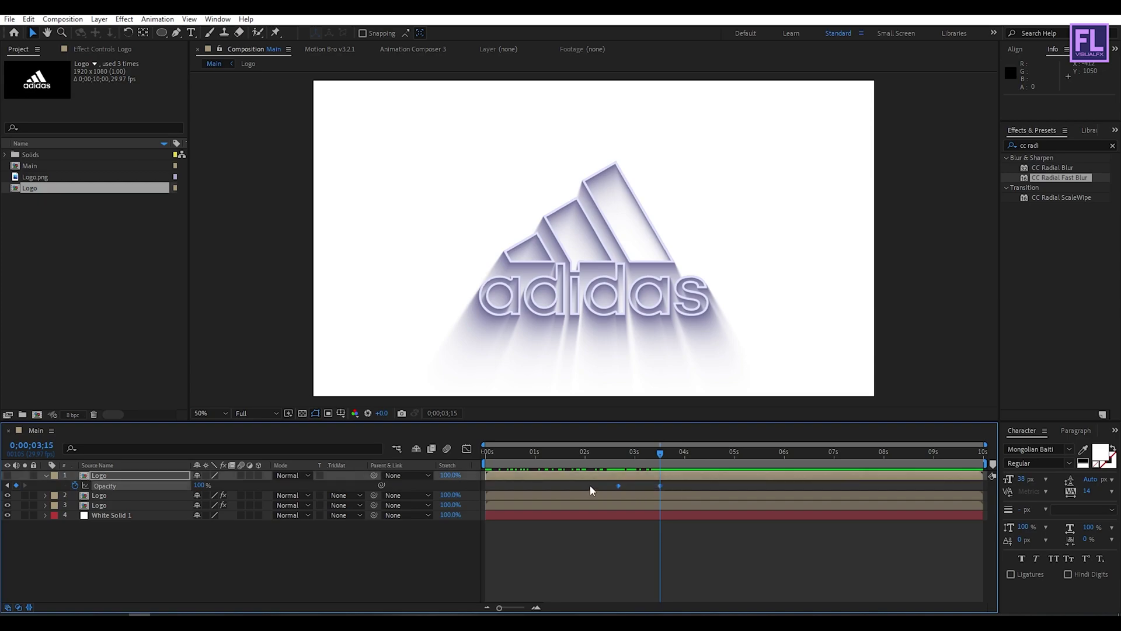
pyautogui.click(46, 475)
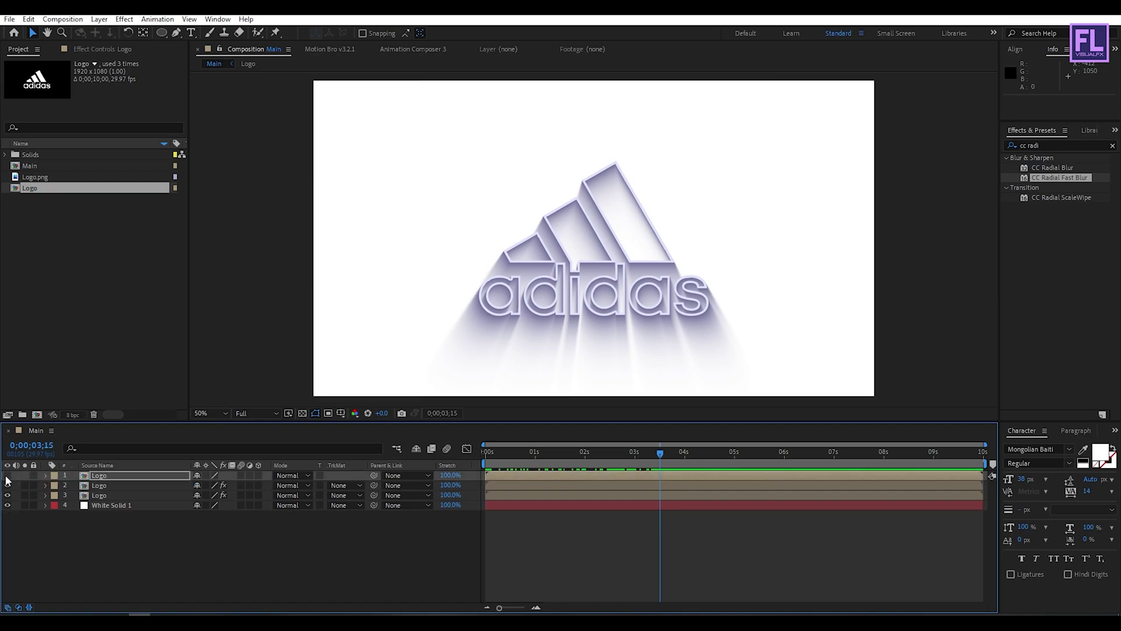
pyautogui.click(8, 475)
# Create a null object in Main and parent the three Logo layers to it
pyautogui.moveTo(660, 452); pyautogui.dragTo(604, 461)
pyautogui.click(109, 555)
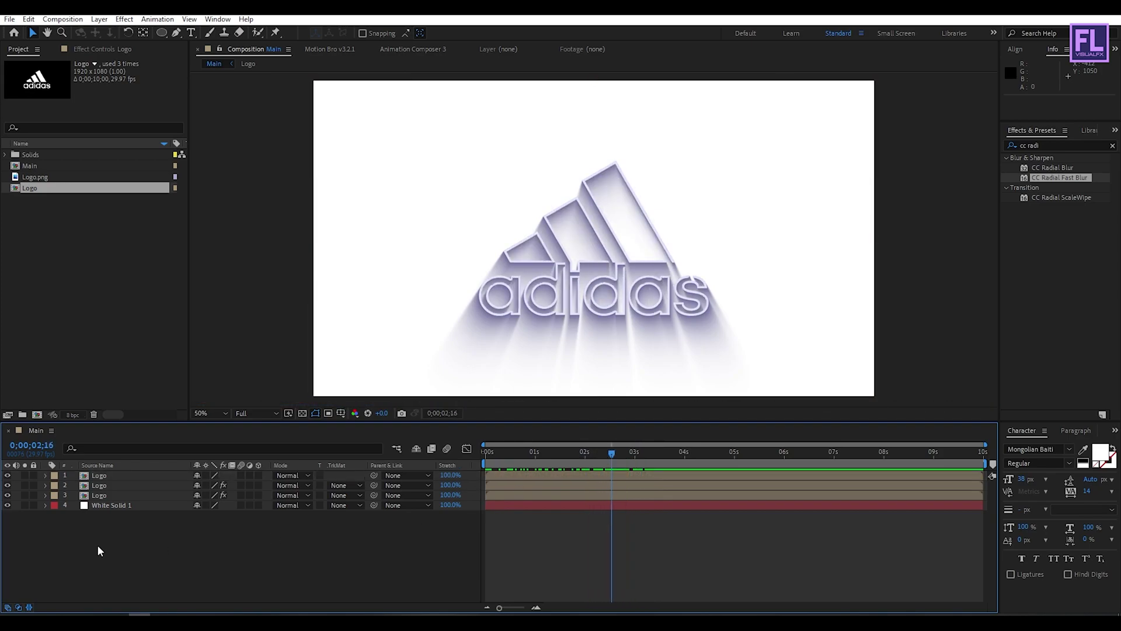
pyautogui.rightClick(97, 544)
pyautogui.moveTo(151, 418)
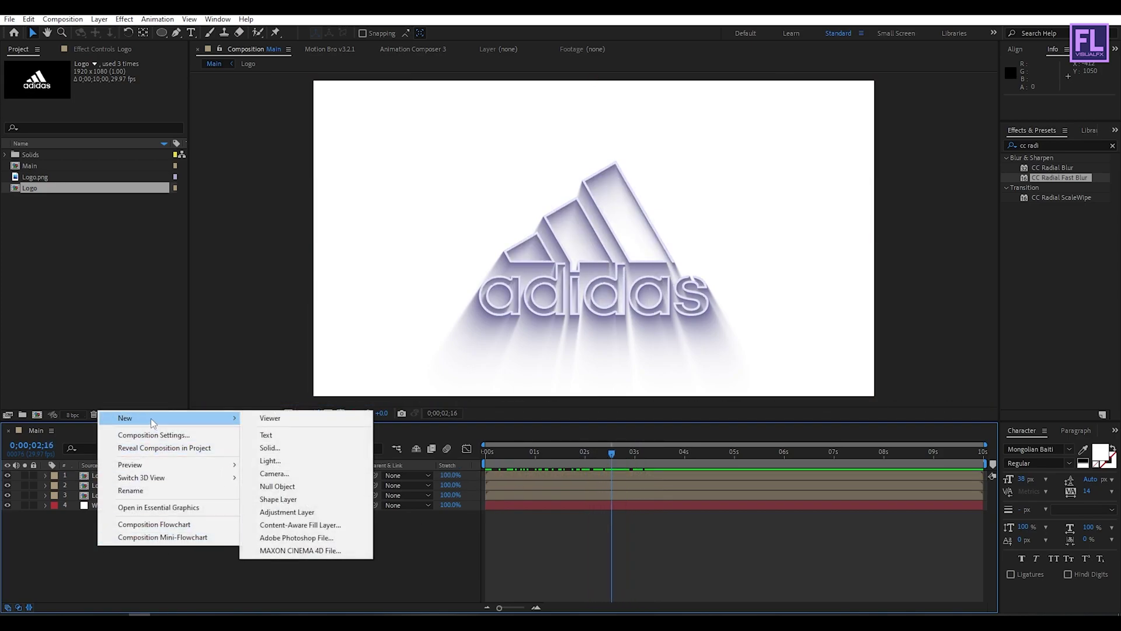
pyautogui.click(278, 486)
pyautogui.click(105, 505)
pyautogui.keyDown('shift'); pyautogui.click(113, 488); pyautogui.keyUp('shift')
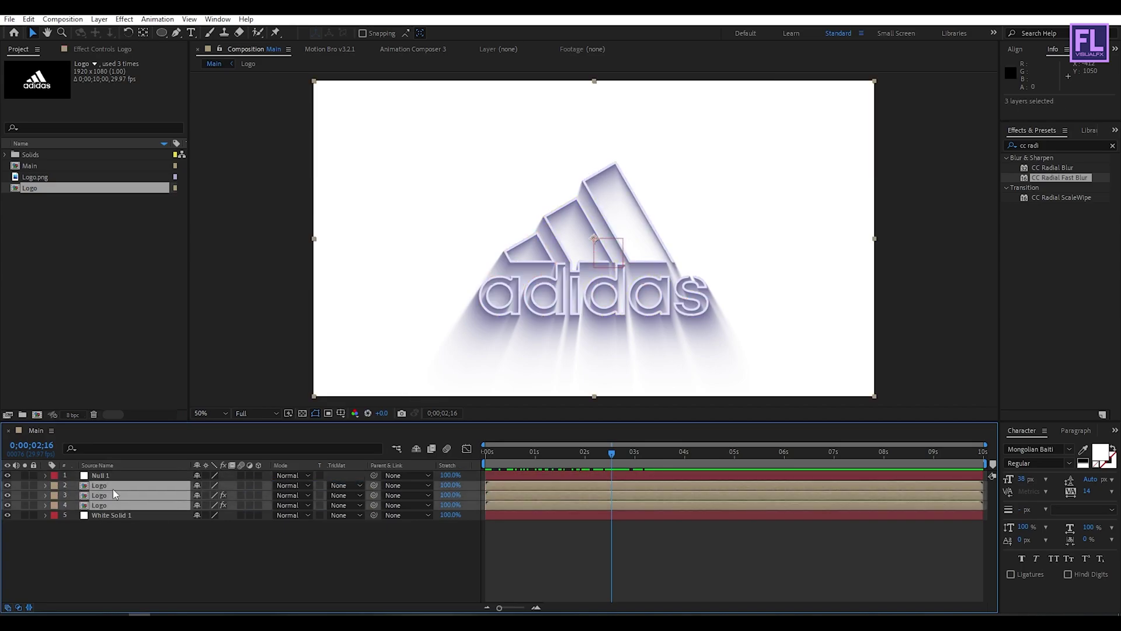
pyautogui.moveTo(376, 495); pyautogui.dragTo(138, 475)
# Keyframe the null's Scale from 100% at 0;00;02;20 to 63% at 0;00;03;25
pyautogui.click(138, 476)
pyautogui.moveTo(584, 453); pyautogui.dragTo(616, 455)
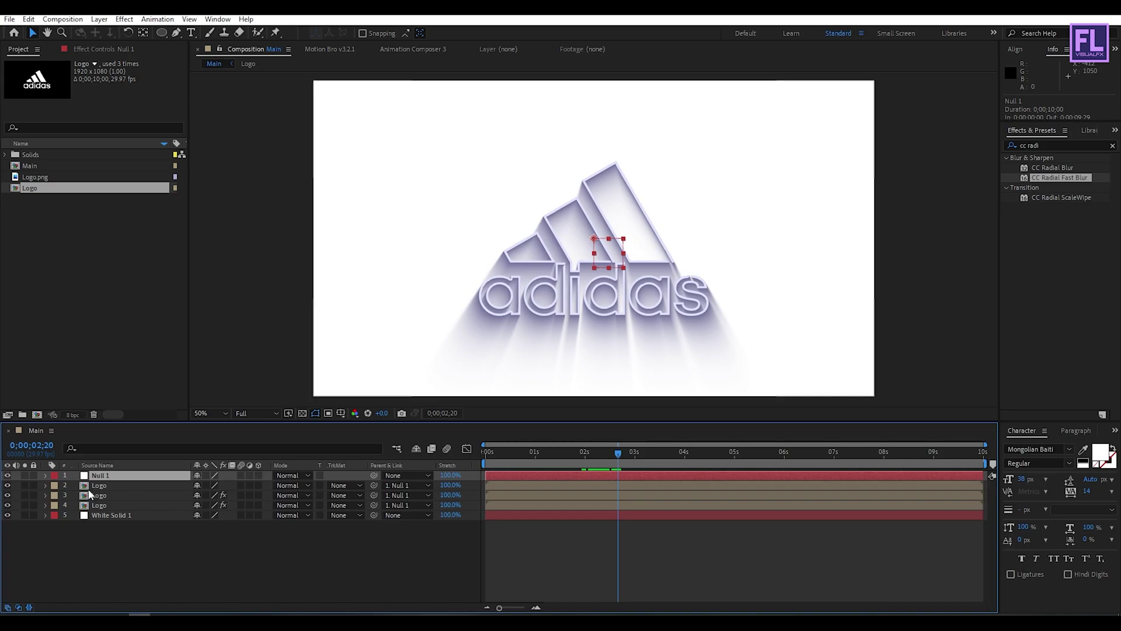
pyautogui.press('s')
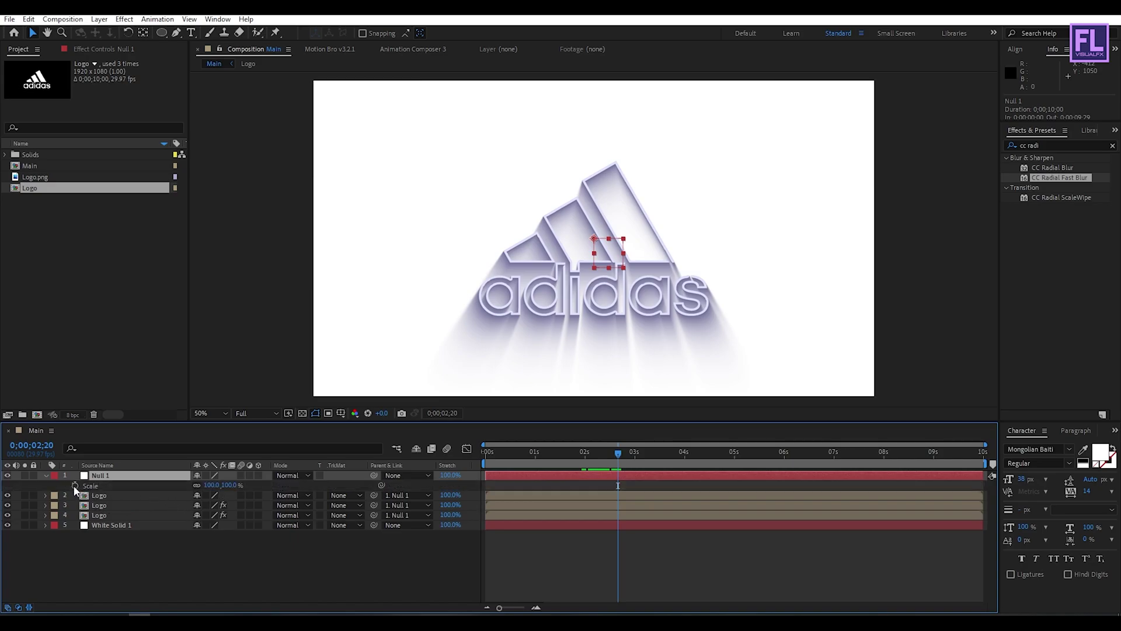
pyautogui.click(75, 485)
pyautogui.moveTo(617, 454); pyautogui.dragTo(677, 461)
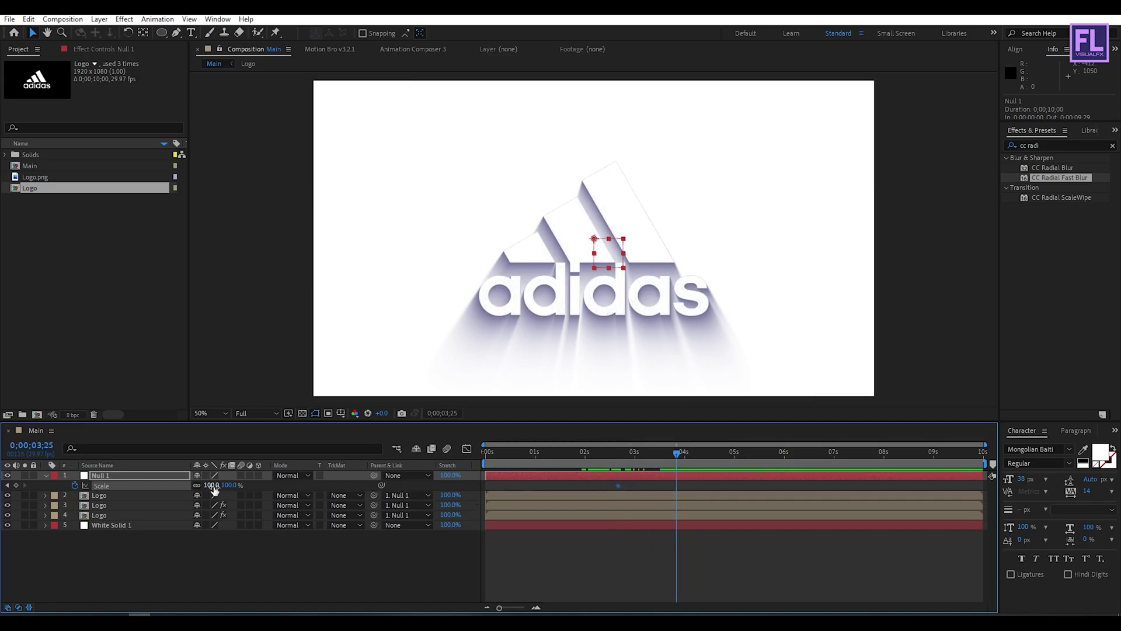
pyautogui.moveTo(211, 486); pyautogui.dragTo(195, 493)
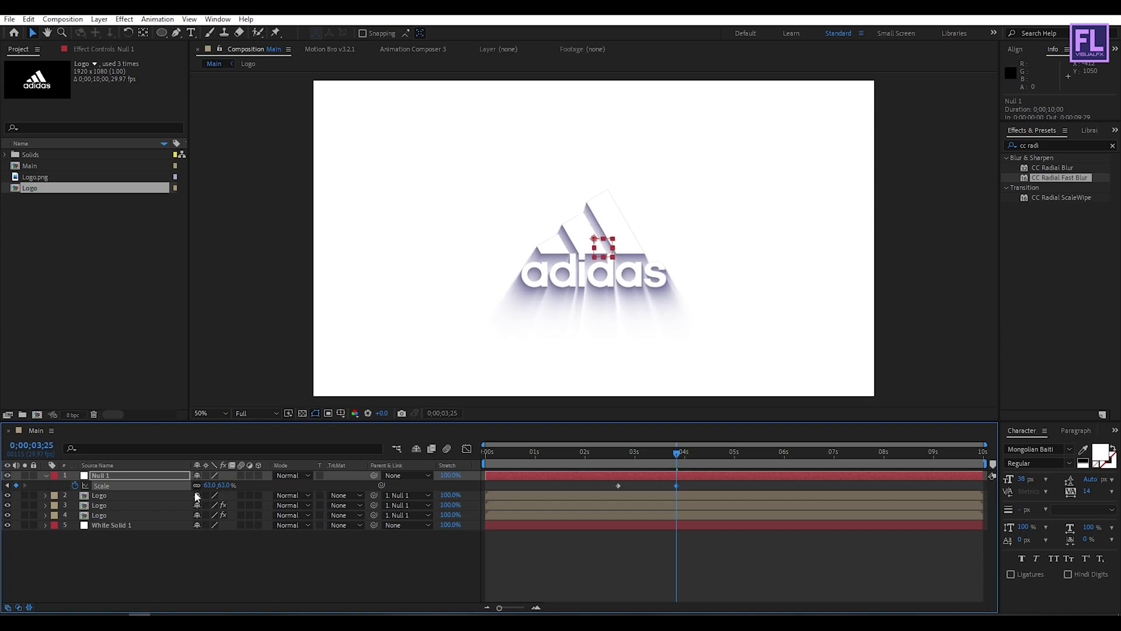
# Apply easing to both null Scale keyframes, shape the speed curve to peak early, and preview the motion
pyautogui.moveTo(696, 484); pyautogui.dragTo(579, 497)
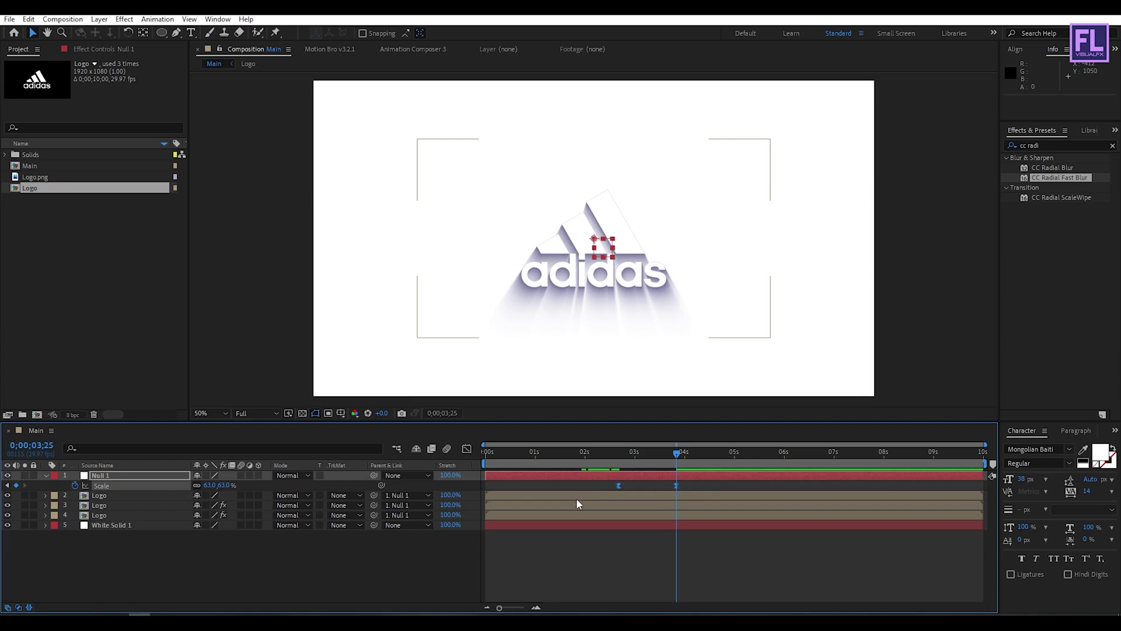
pyautogui.click(471, 447)
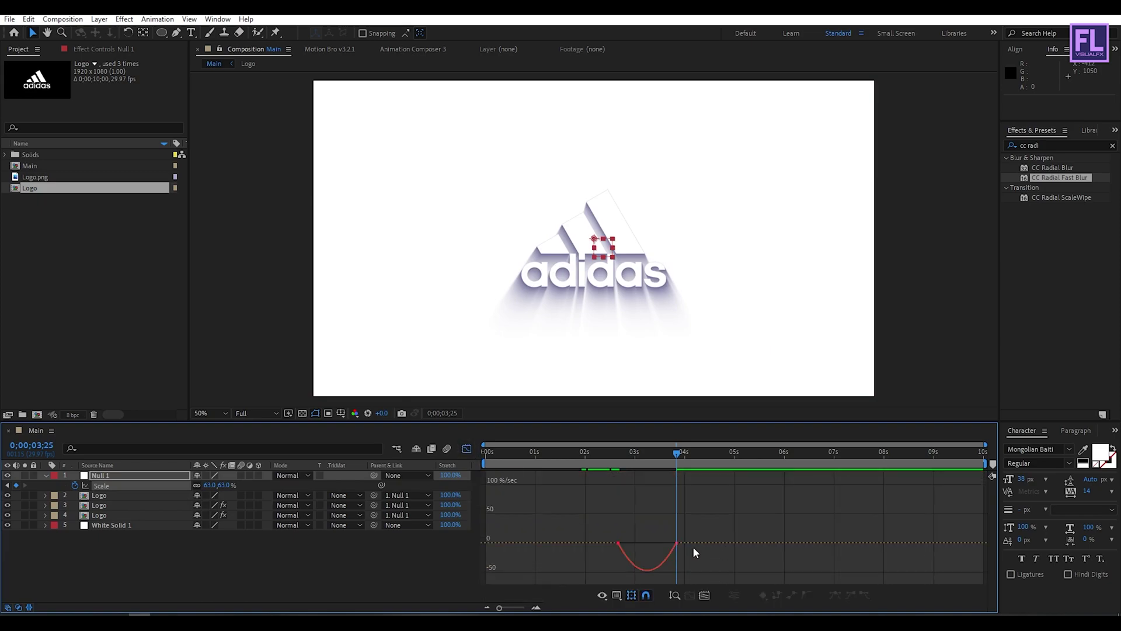
pyautogui.moveTo(666, 543); pyautogui.dragTo(633, 542)
pyautogui.click(590, 449)
pyautogui.press('space')
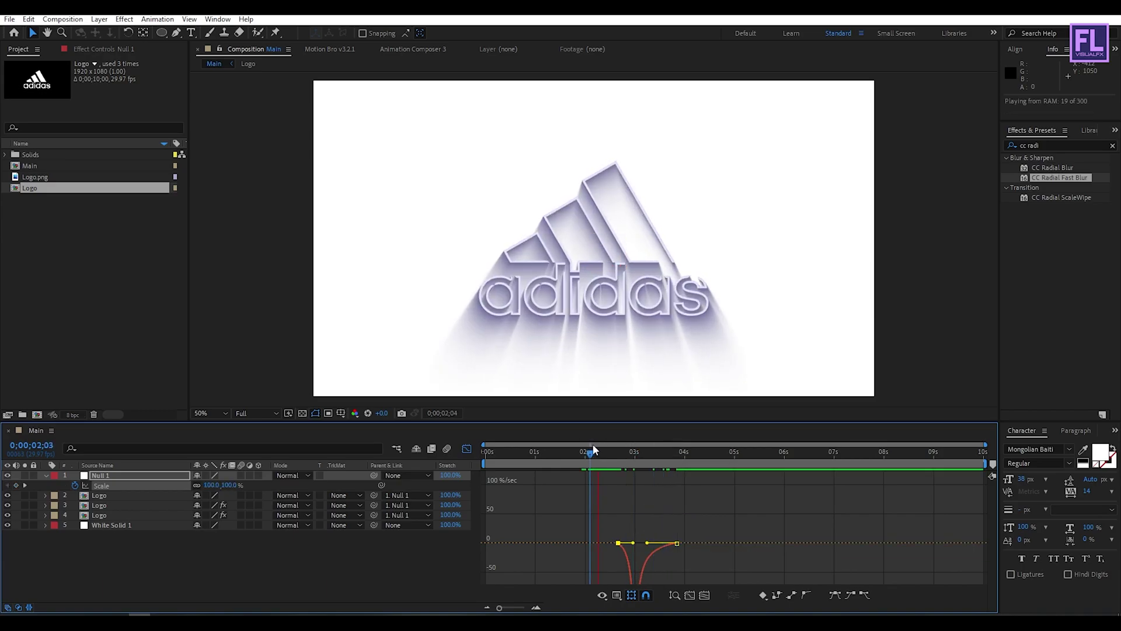
pyautogui.click(584, 453)
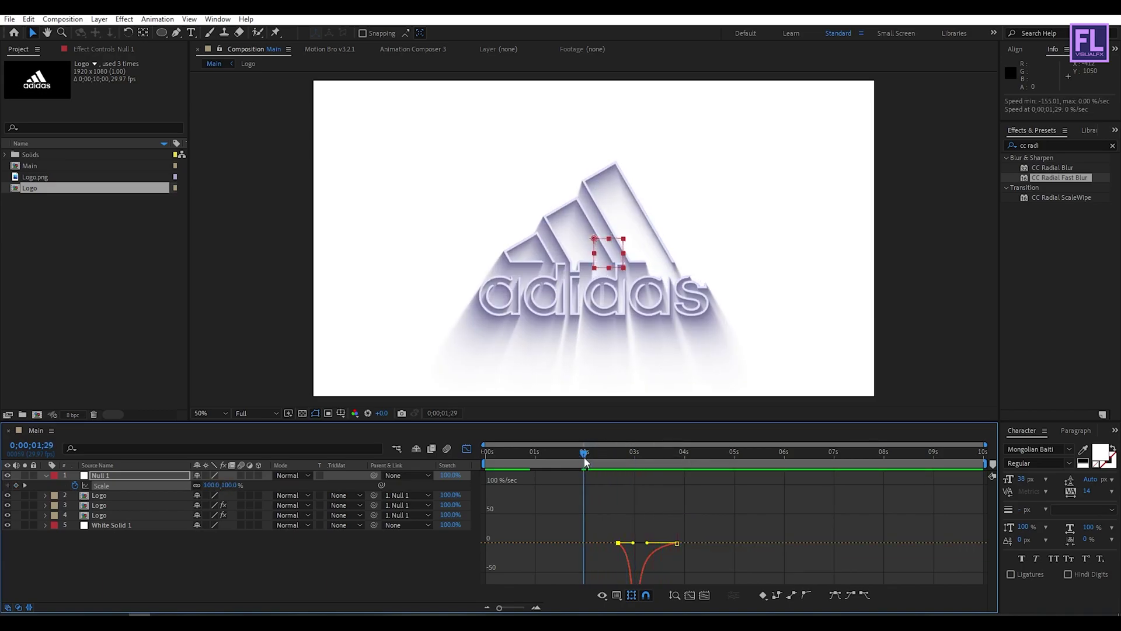
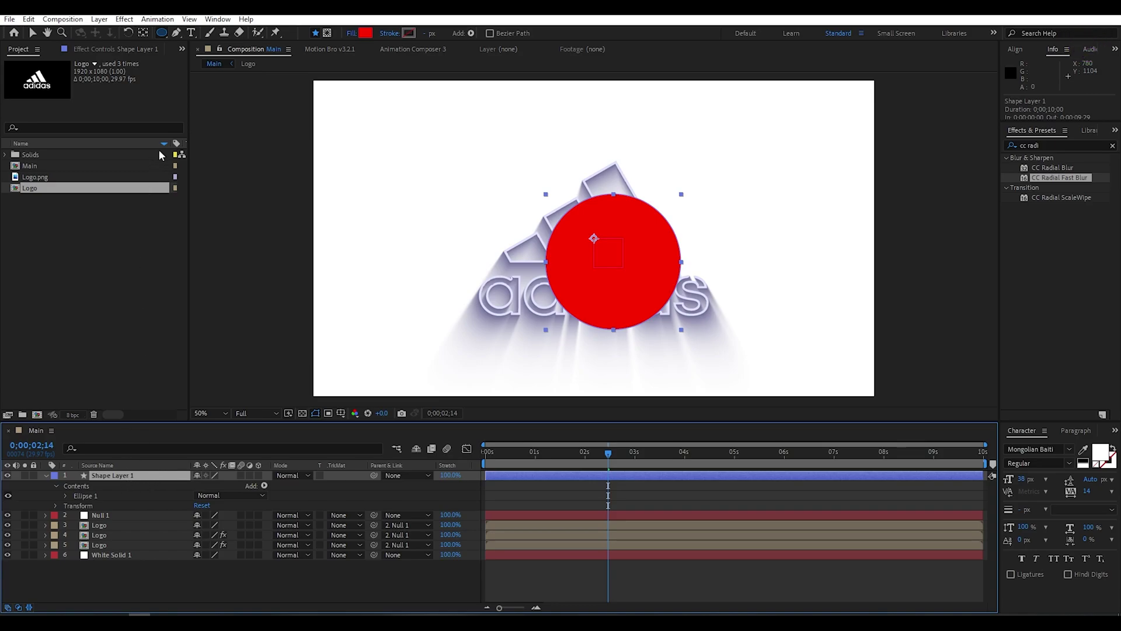
# Center the red circle's anchor point on its shape and align the circle horizontally and vertically to the composition's center
pyautogui.click(143, 32)
pyautogui.hotkey('ctrl', 'alt', 'Home')
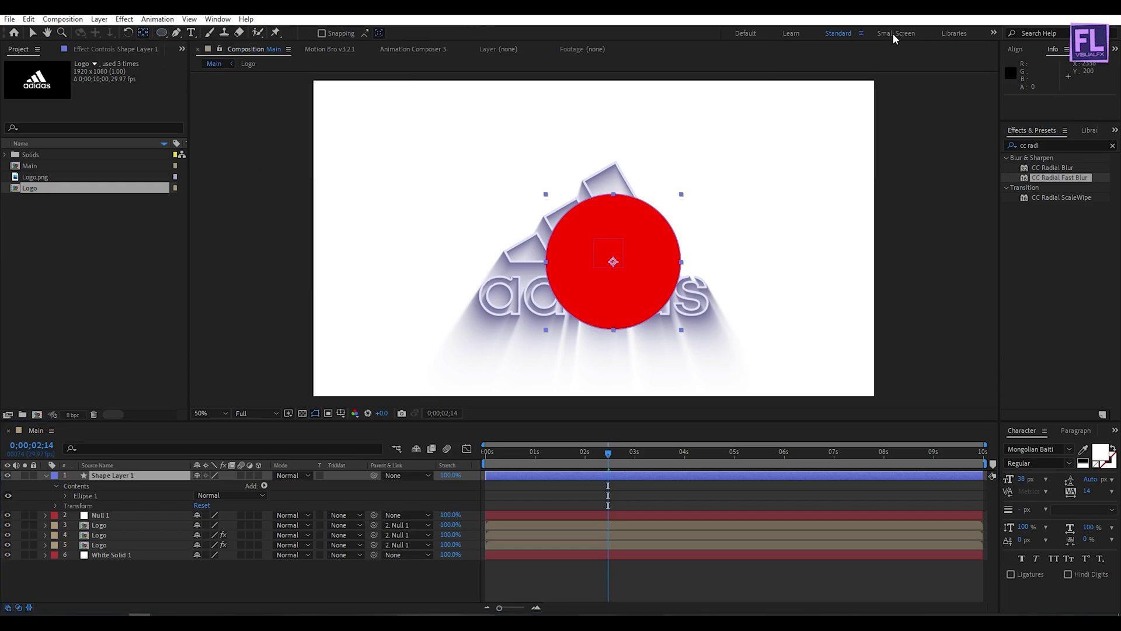
pyautogui.click(1084, 132)
pyautogui.click(1008, 132)
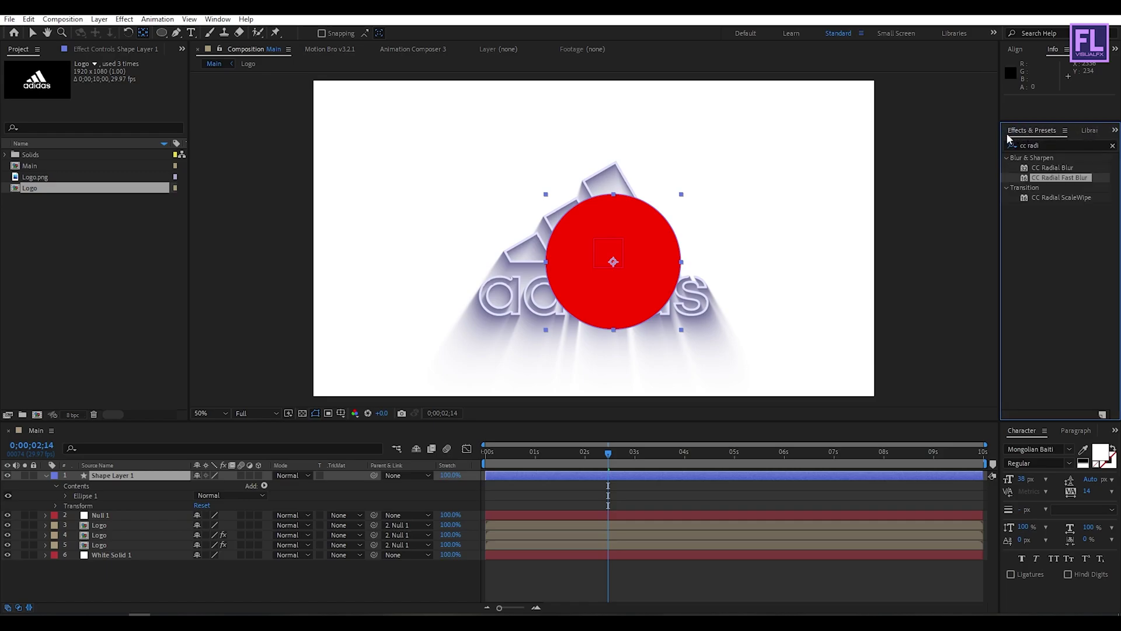
pyautogui.click(1016, 49)
pyautogui.click(1032, 78)
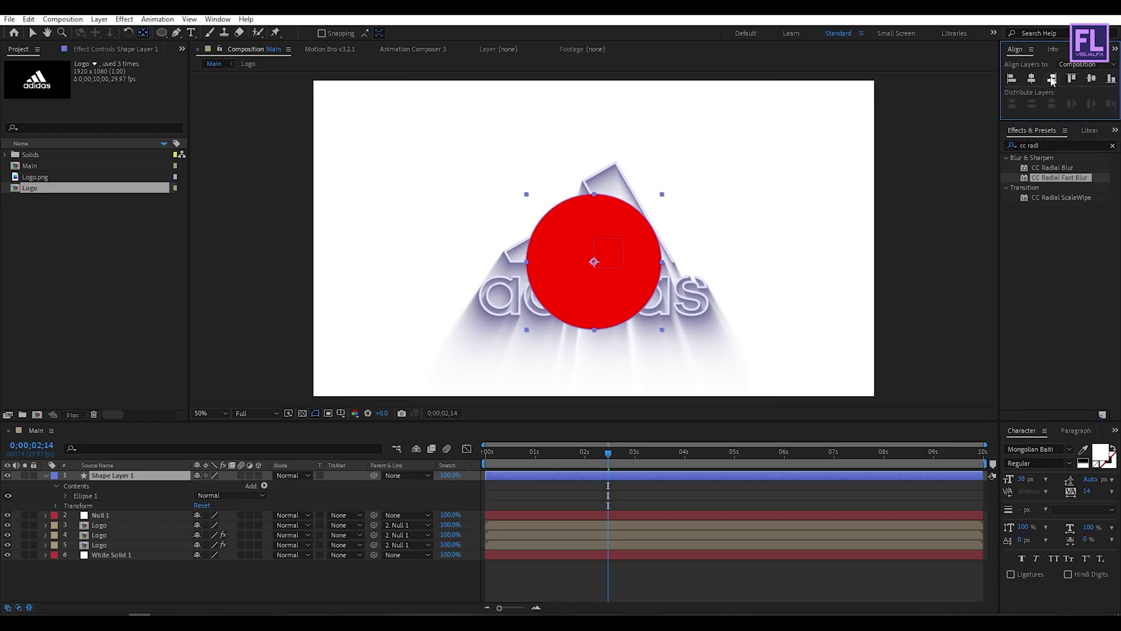
pyautogui.click(1092, 78)
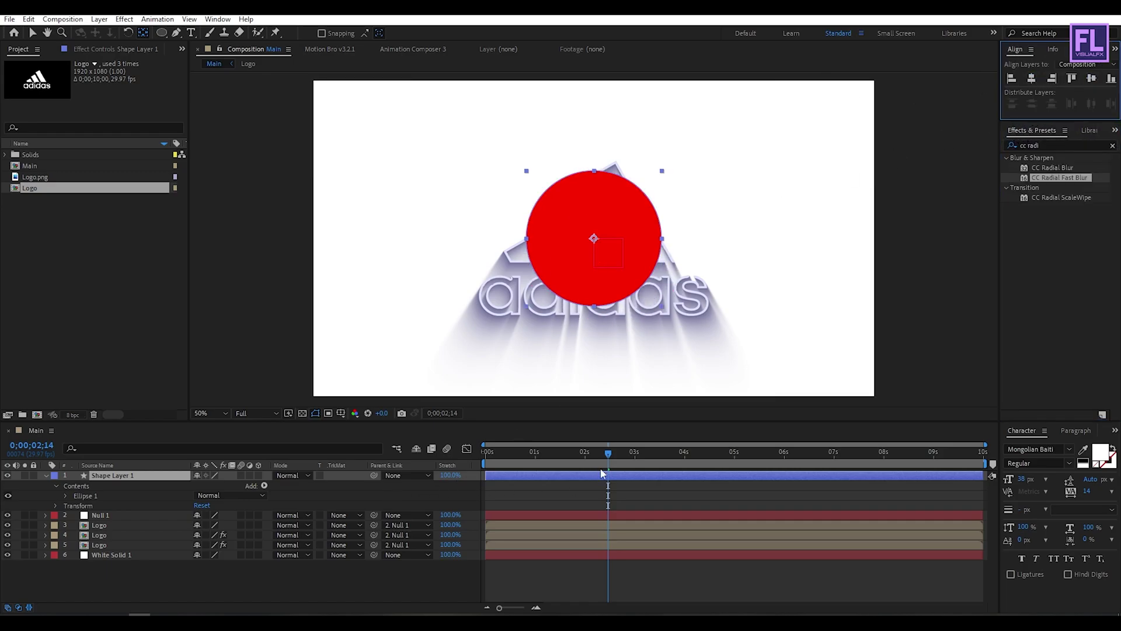
# Keyframe the circle layer's Scale from 0% at 0;00;00;00 to 532% at 0;00;02;08
pyautogui.moveTo(607, 453); pyautogui.dragTo(440, 458)
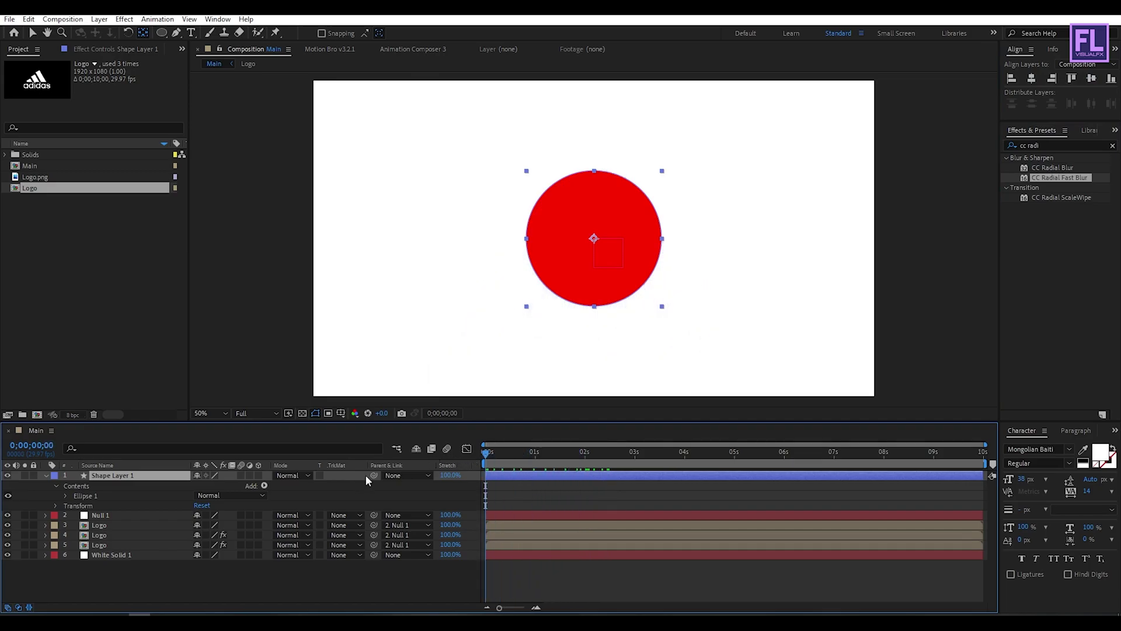
pyautogui.press('s')
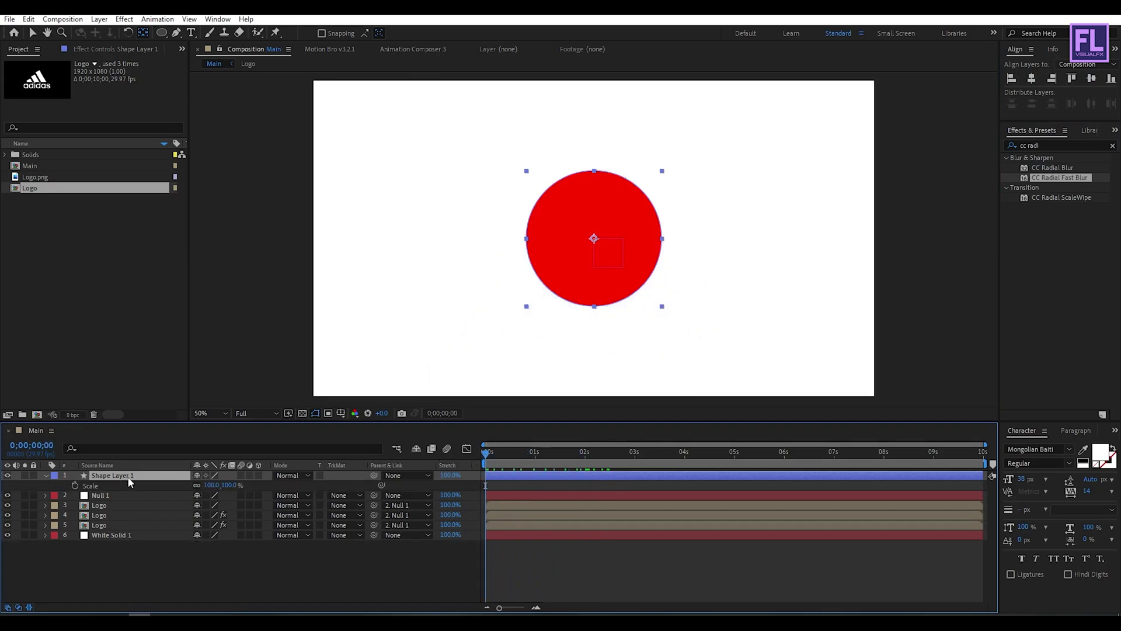
pyautogui.click(75, 486)
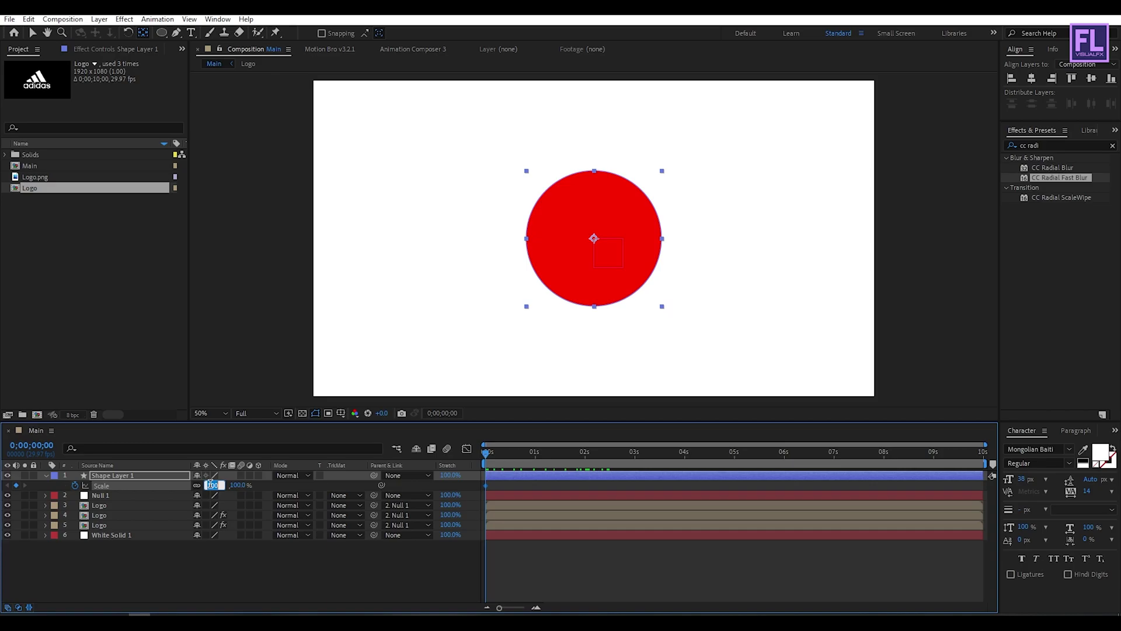
pyautogui.write('0')
pyautogui.press('Return')
pyautogui.moveTo(485, 453); pyautogui.dragTo(598, 454)
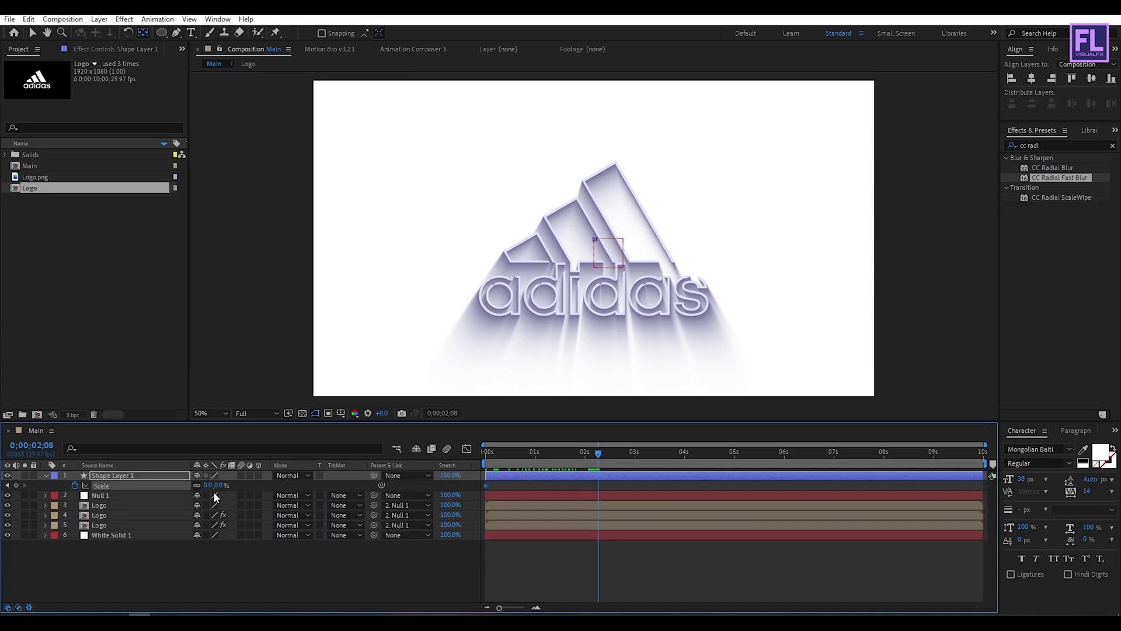
pyautogui.moveTo(209, 485); pyautogui.dragTo(618, 485)
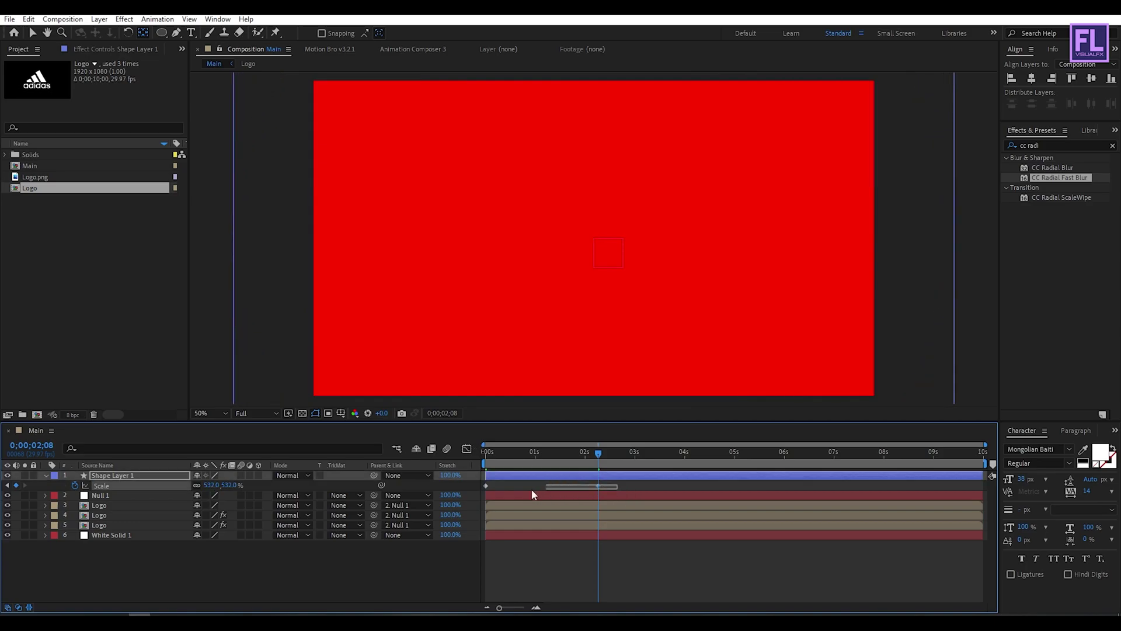
# Shape the circle's Scale speed curve for a fast start and long slowdown, and preview the growth from the beginning
pyautogui.click(467, 448)
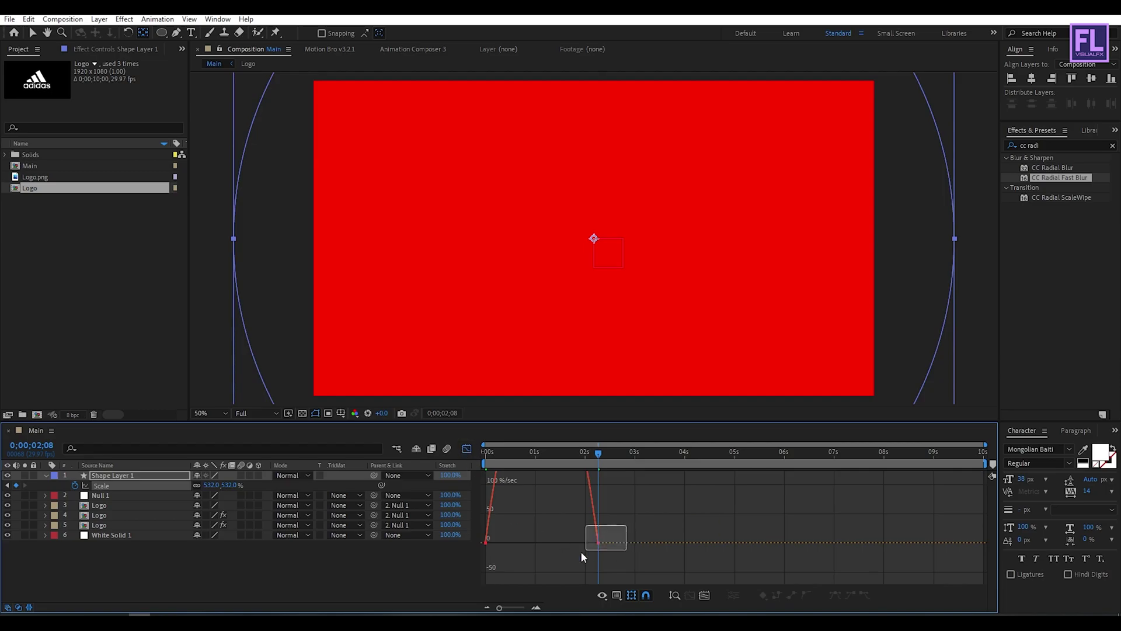
pyautogui.moveTo(577, 545); pyautogui.dragTo(517, 542)
pyautogui.press('Home')
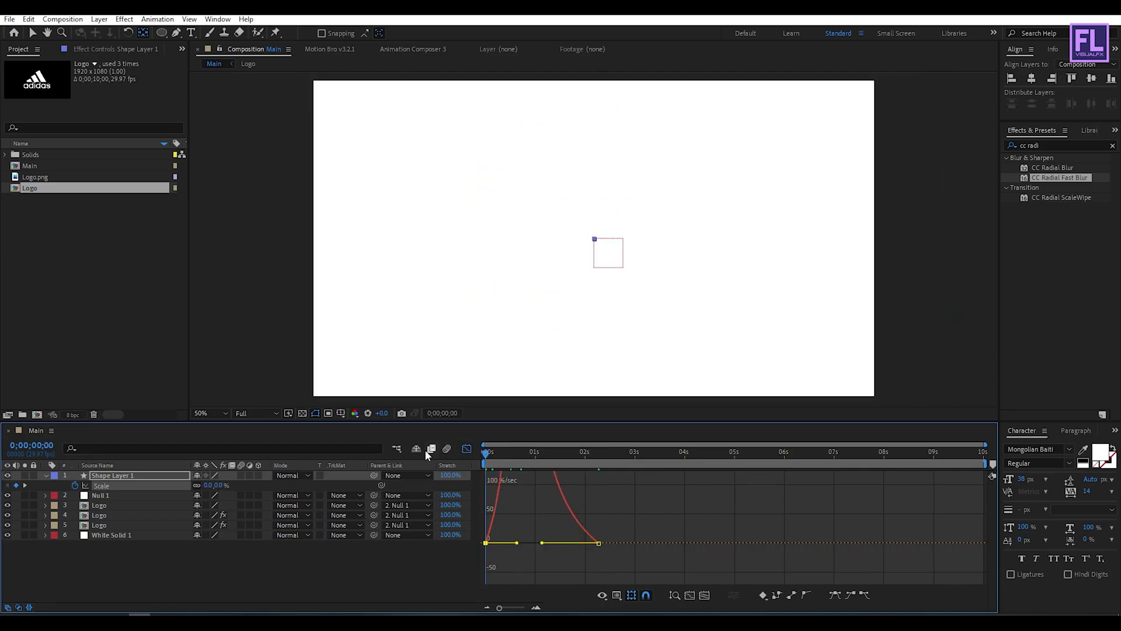
pyautogui.press('space')
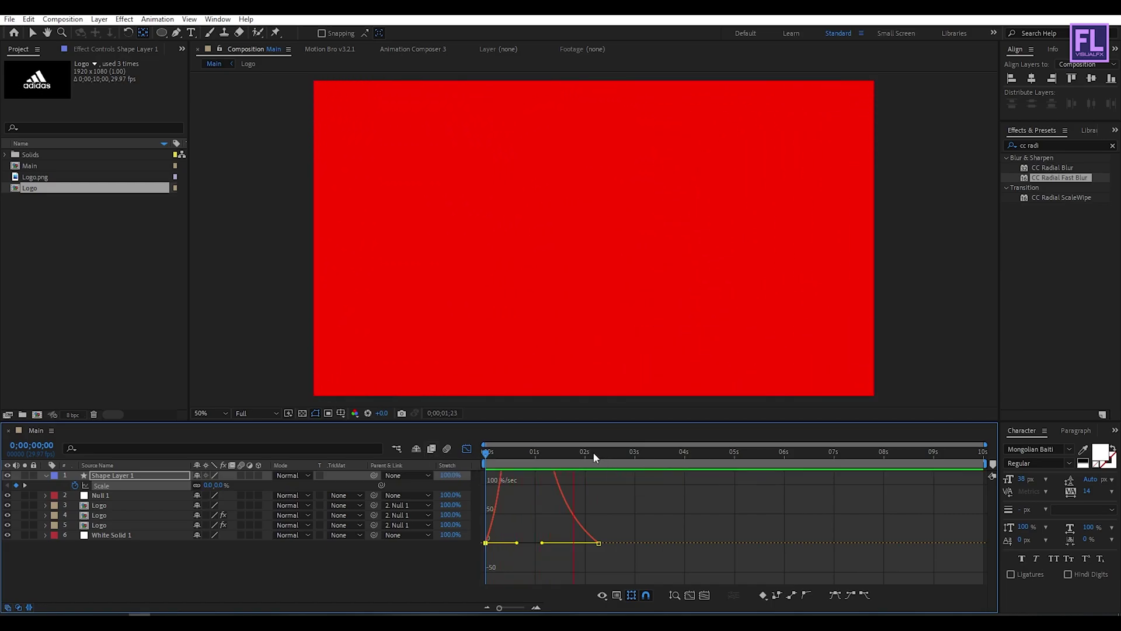
pyautogui.moveTo(514, 451)
pyautogui.mouseDown()
pyautogui.moveTo(503, 449)
pyautogui.moveTo(517, 451)
pyautogui.mouseUp()
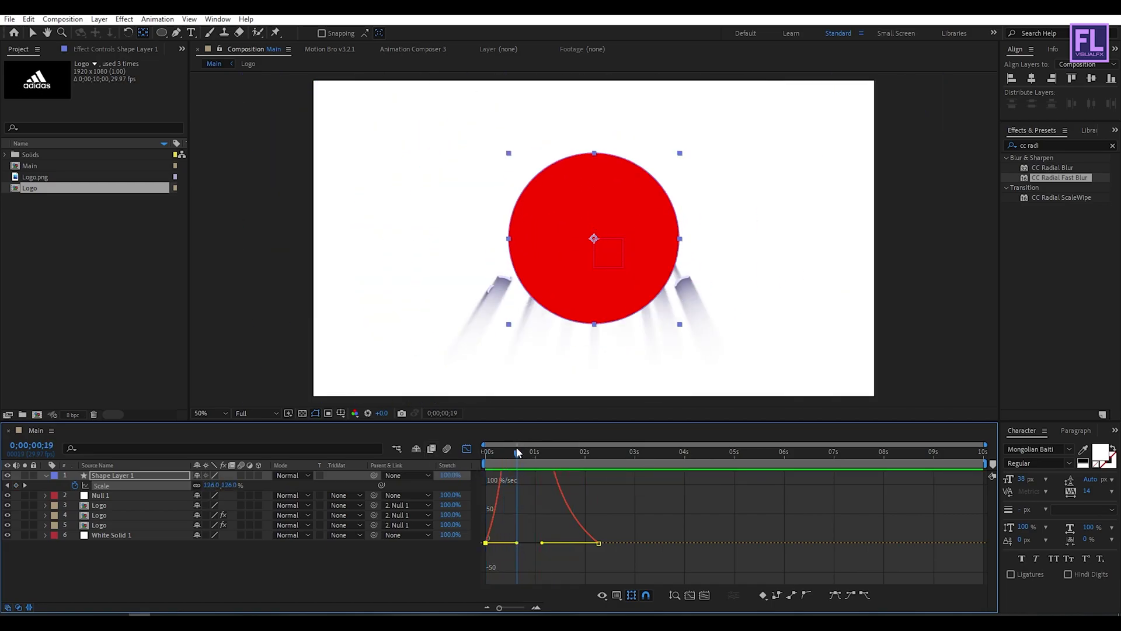
# Collapse the red circle's shape layer and move it directly above White Solid 1 in the layer order
pyautogui.click(69, 482)
pyautogui.click(44, 475)
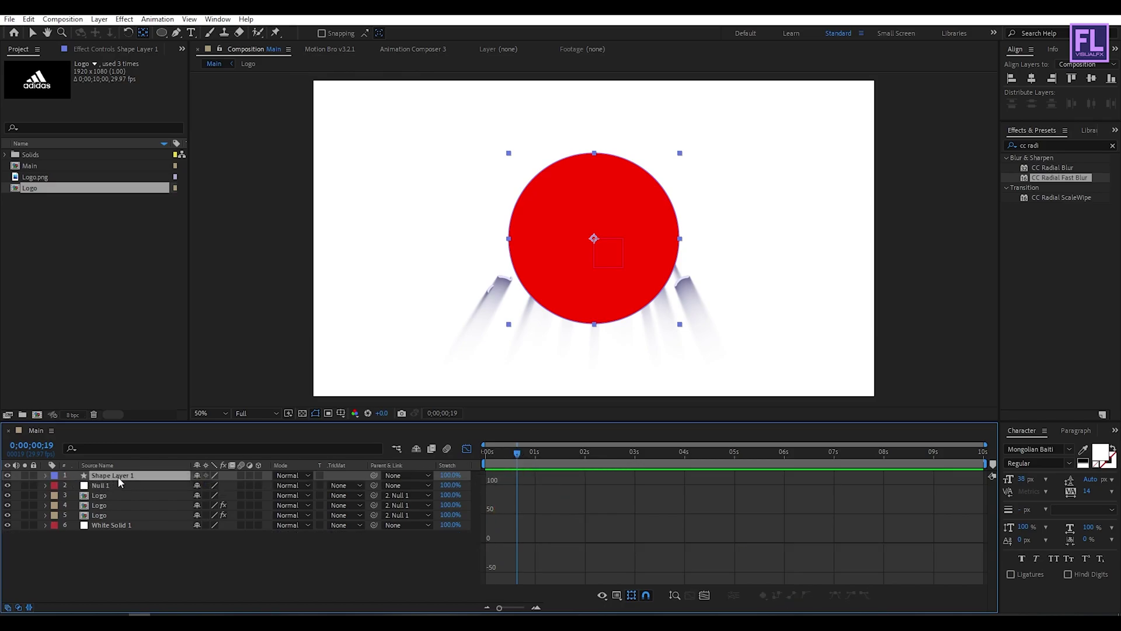
pyautogui.moveTo(123, 479); pyautogui.dragTo(131, 520)
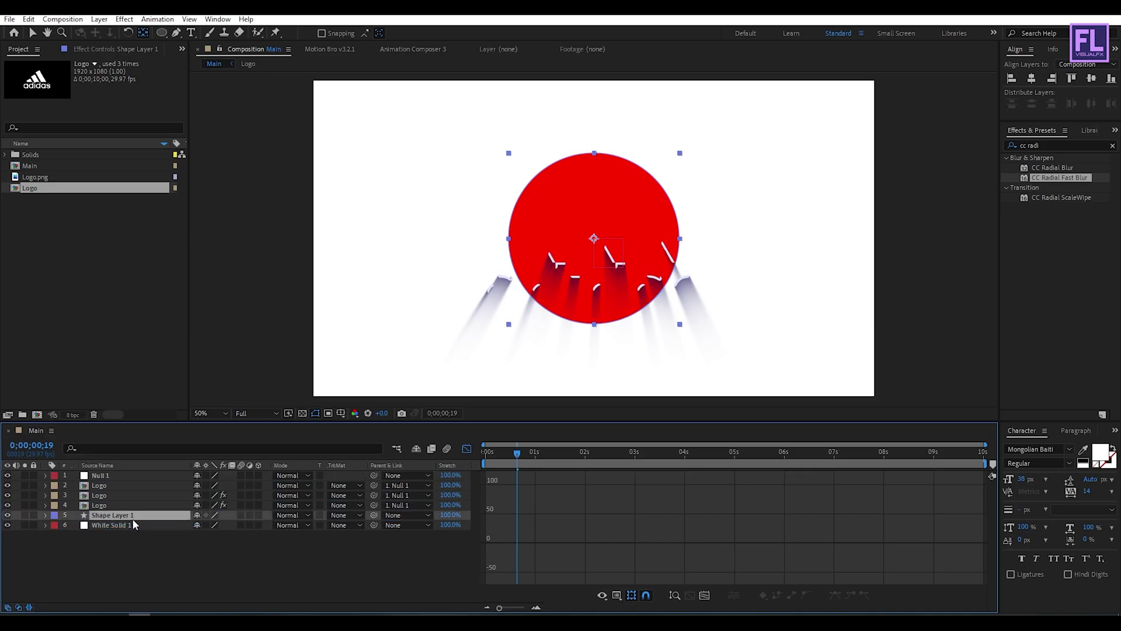
# Set White Solid 1's track matte to Alpha Inverted Matte using the circle layer, and scrub through the circular cutout
pyautogui.click(121, 524)
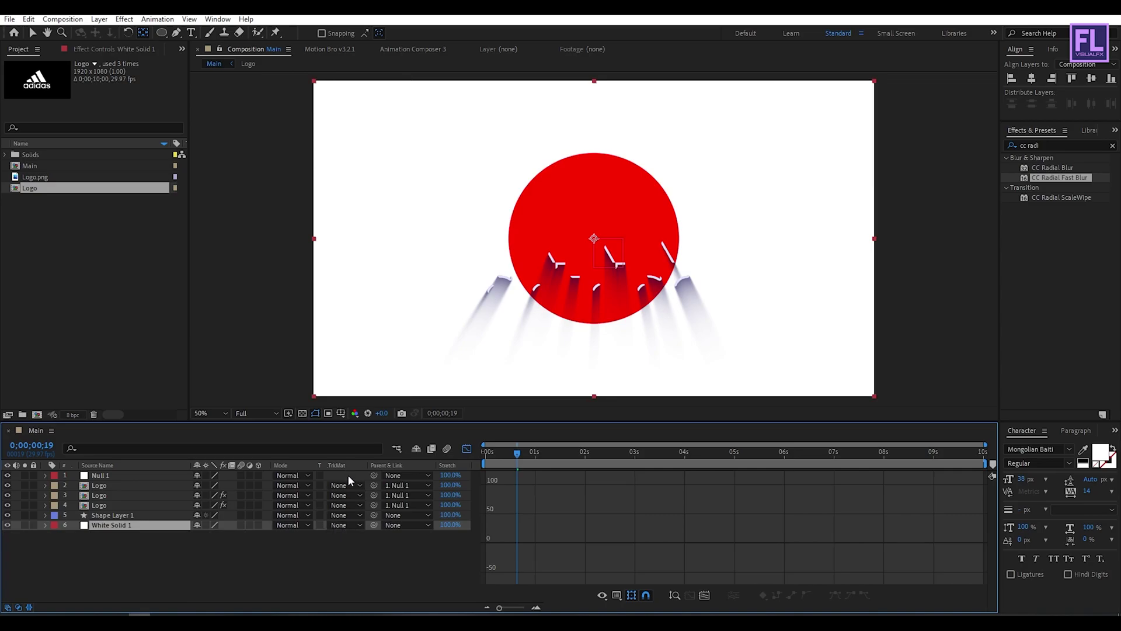
pyautogui.click(343, 527)
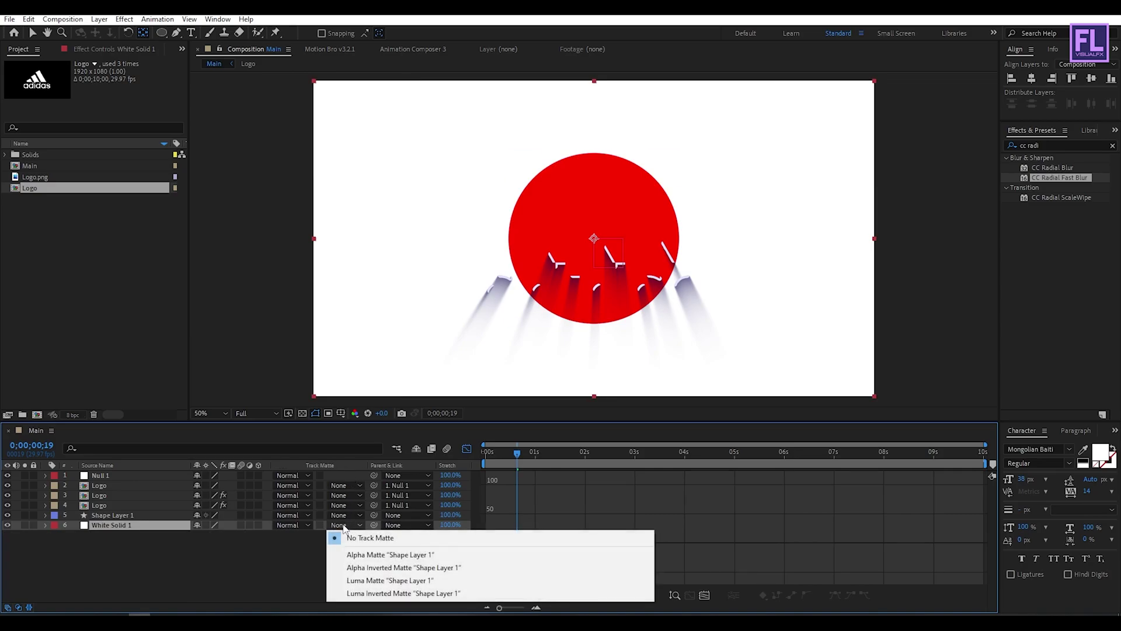
pyautogui.click(371, 568)
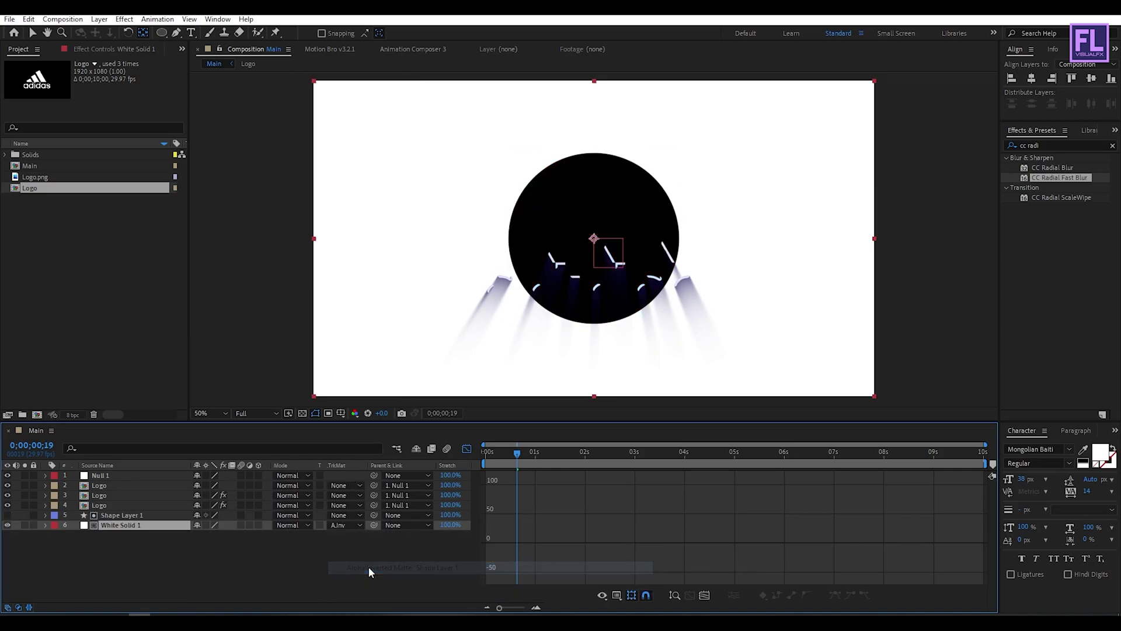
pyautogui.click(57, 303)
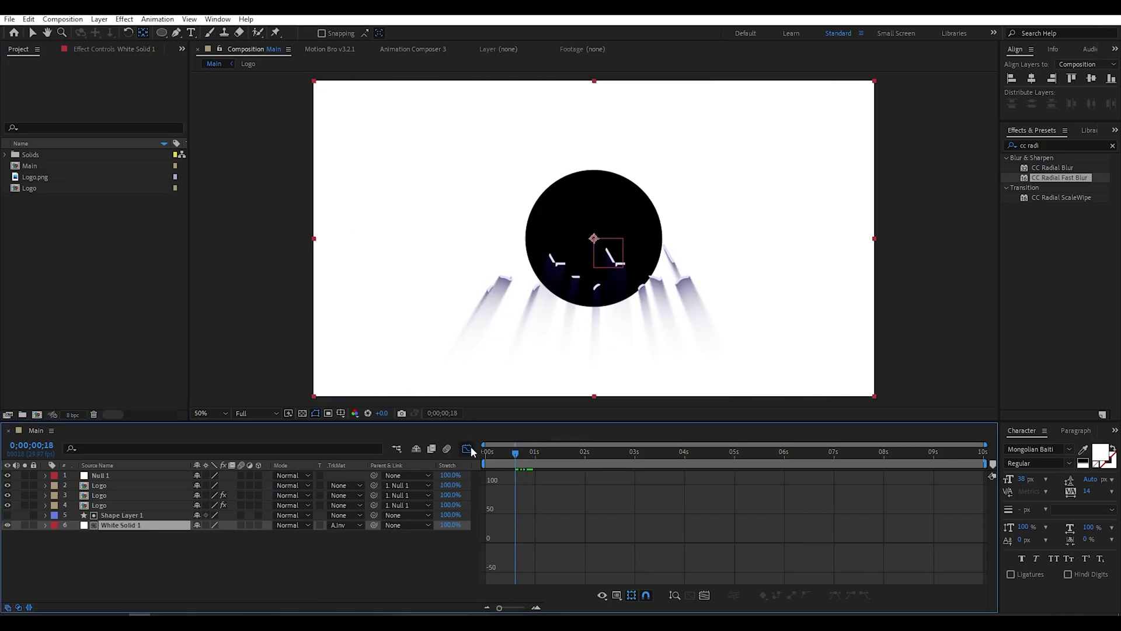
pyautogui.click(466, 448)
pyautogui.click(578, 453)
pyautogui.click(501, 447)
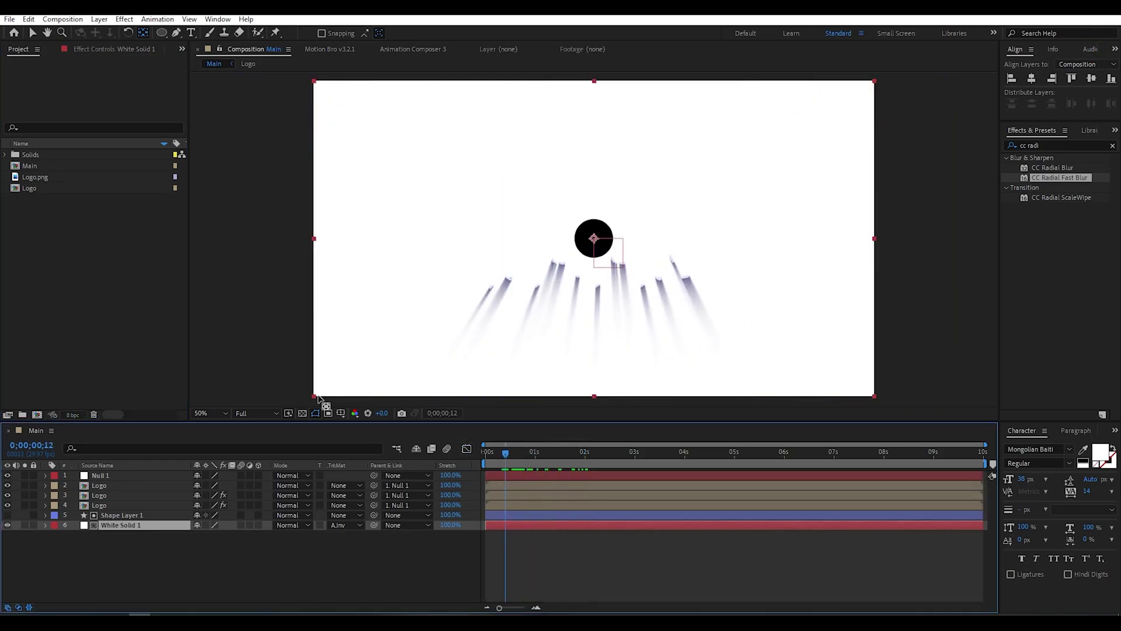
# Import the keepieuppie football footage from the Tutorial 24 folder and add it to Main beneath White Solid 1
pyautogui.click(113, 337)
pyautogui.hotkey('alt', 'Tab')
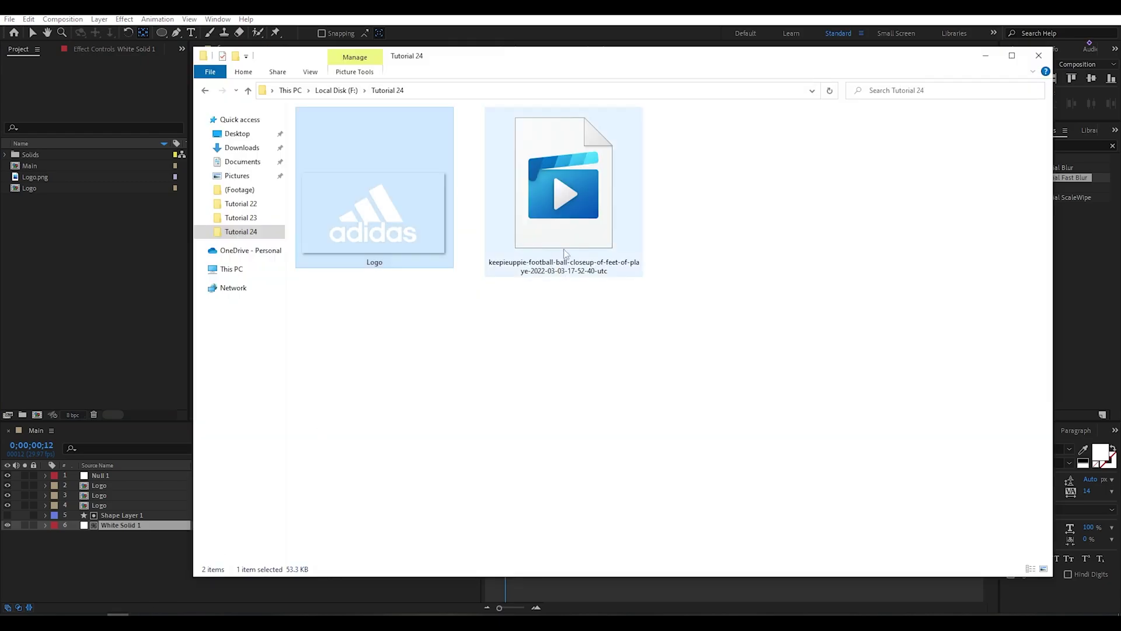
pyautogui.moveTo(563, 249); pyautogui.dragTo(97, 240)
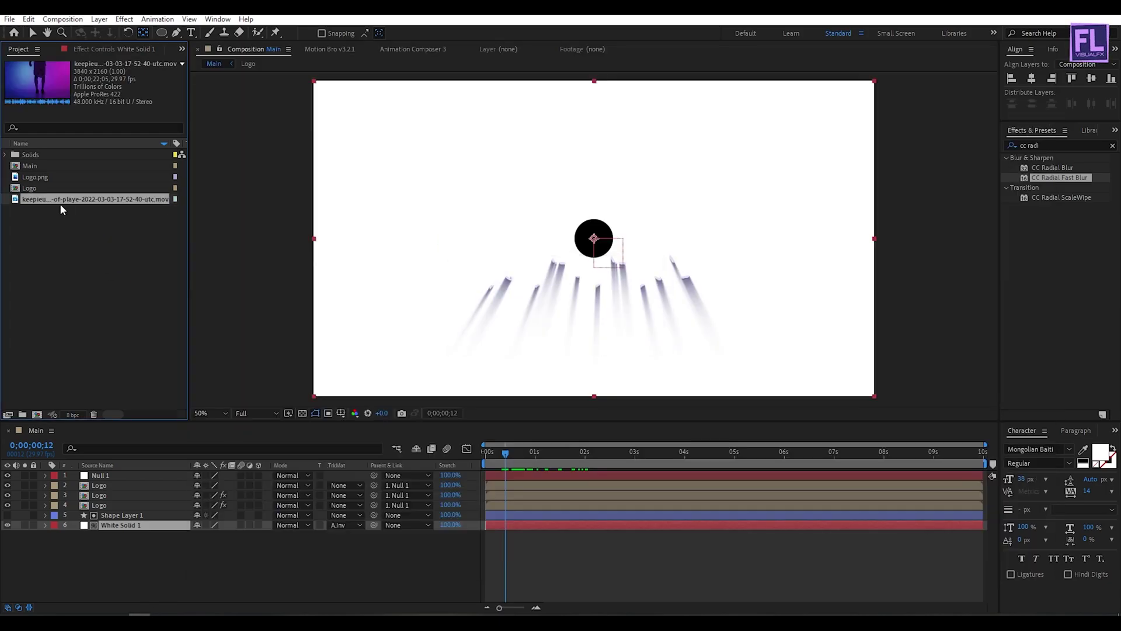
pyautogui.moveTo(56, 199); pyautogui.dragTo(119, 541)
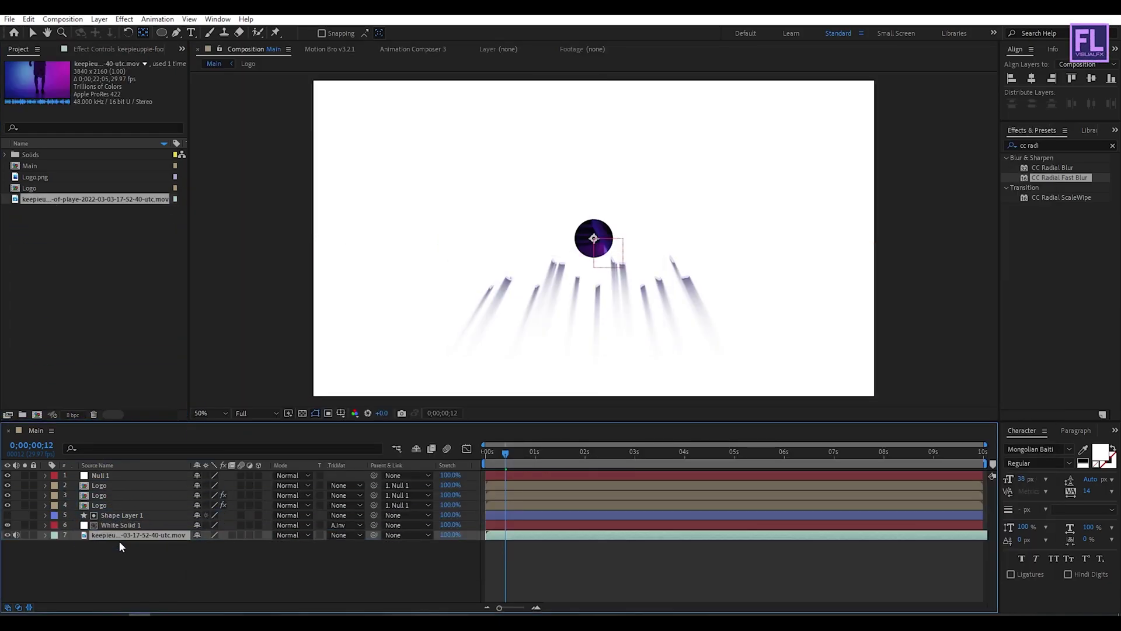
# Scale the football footage down uniformly until it just covers the composition frame
pyautogui.moveTo(525, 452); pyautogui.dragTo(581, 461)
pyautogui.scroll(-2, 955, 235)
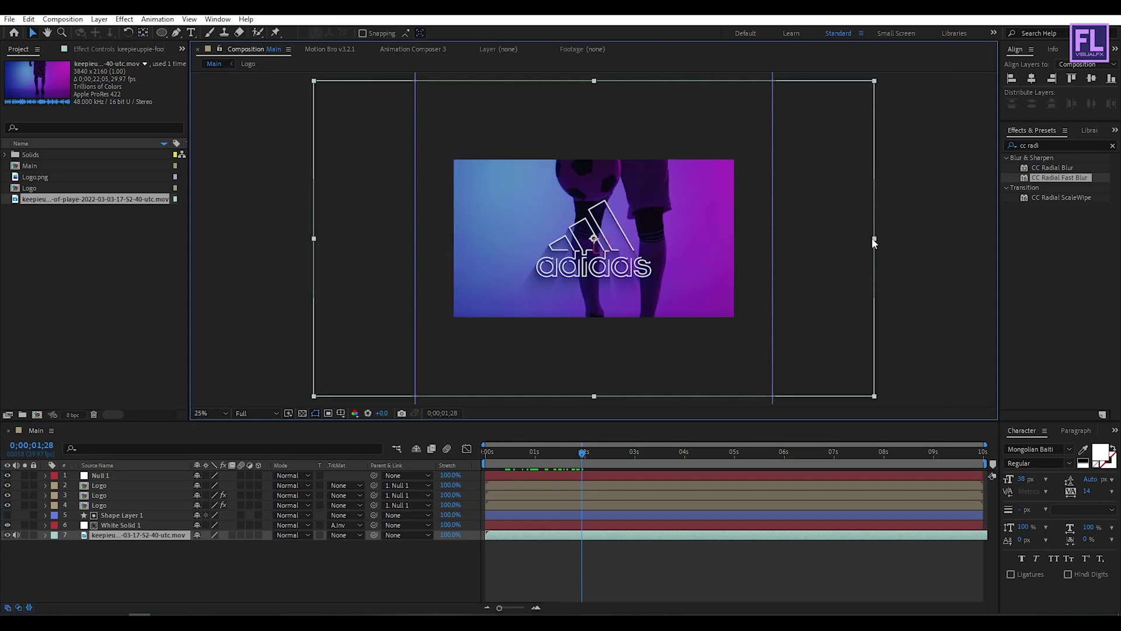
pyautogui.moveTo(873, 239); pyautogui.dragTo(738, 244)
pyautogui.press('.')
pyautogui.press('.')
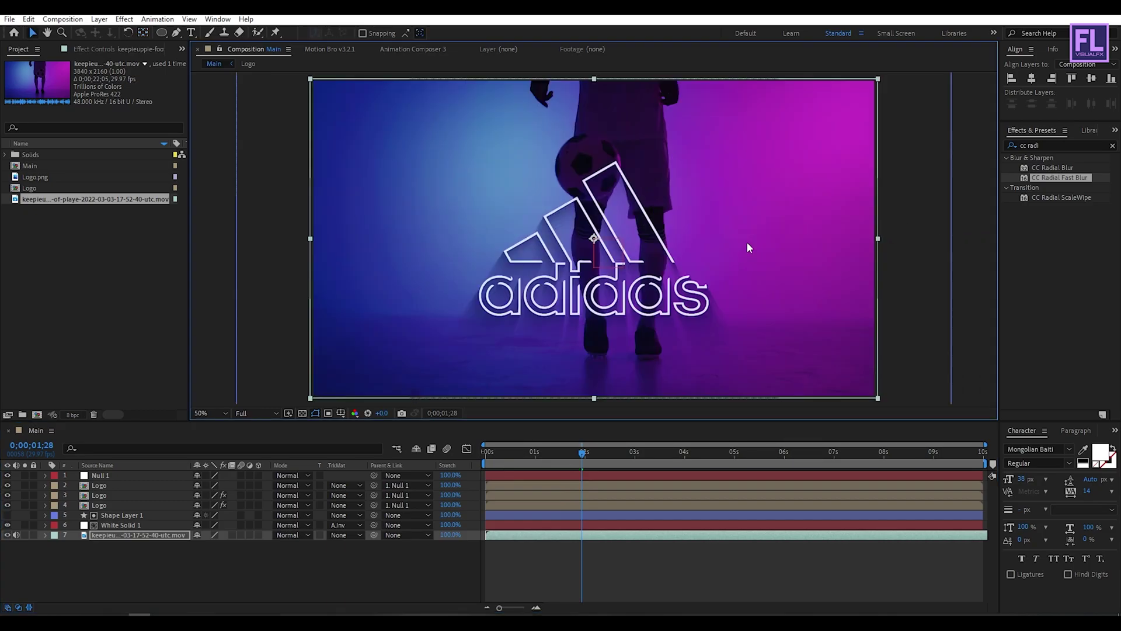
# Delay both Scale keyframes of the circle layer together so that its growth starts at about 2.4 seconds
pyautogui.moveTo(591, 450); pyautogui.dragTo(419, 449)
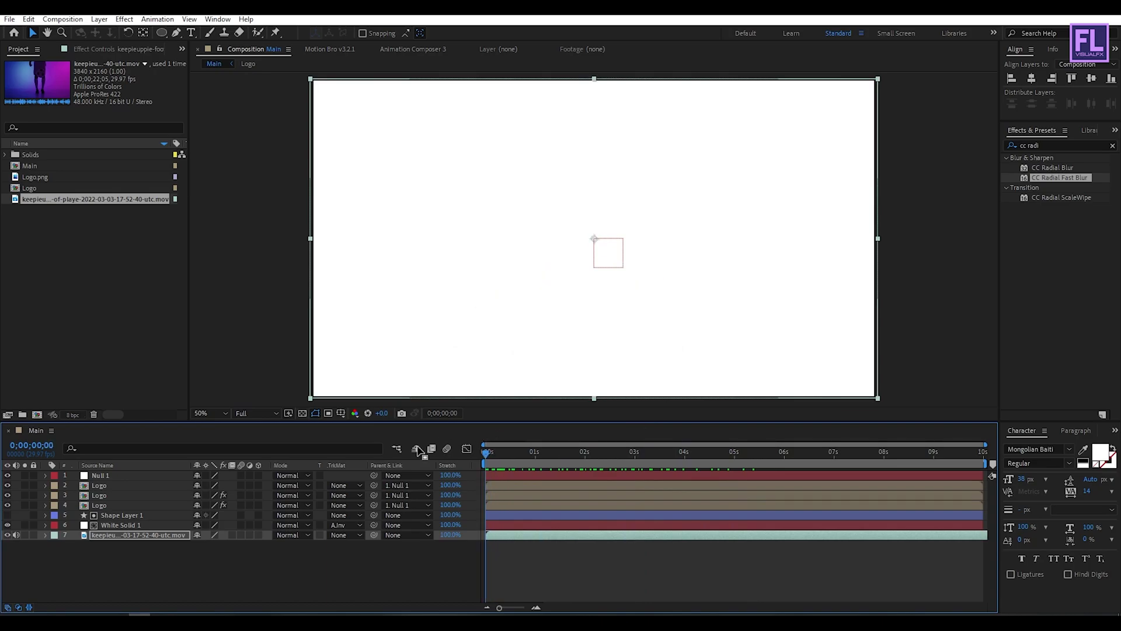
pyautogui.click(121, 525)
pyautogui.click(131, 518)
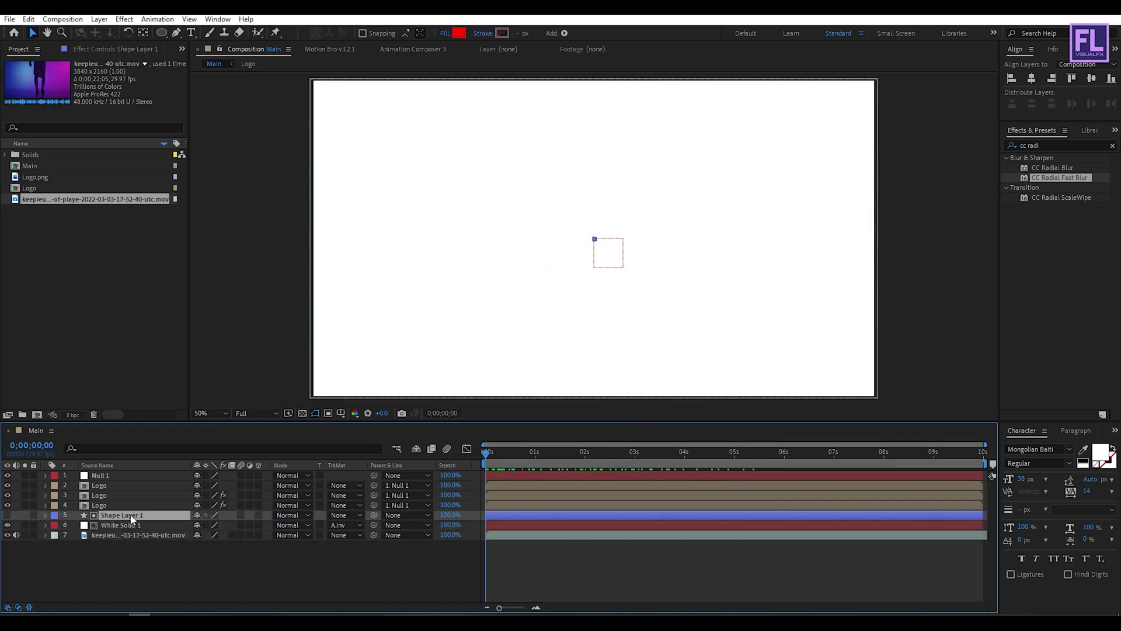
pyautogui.press('s')
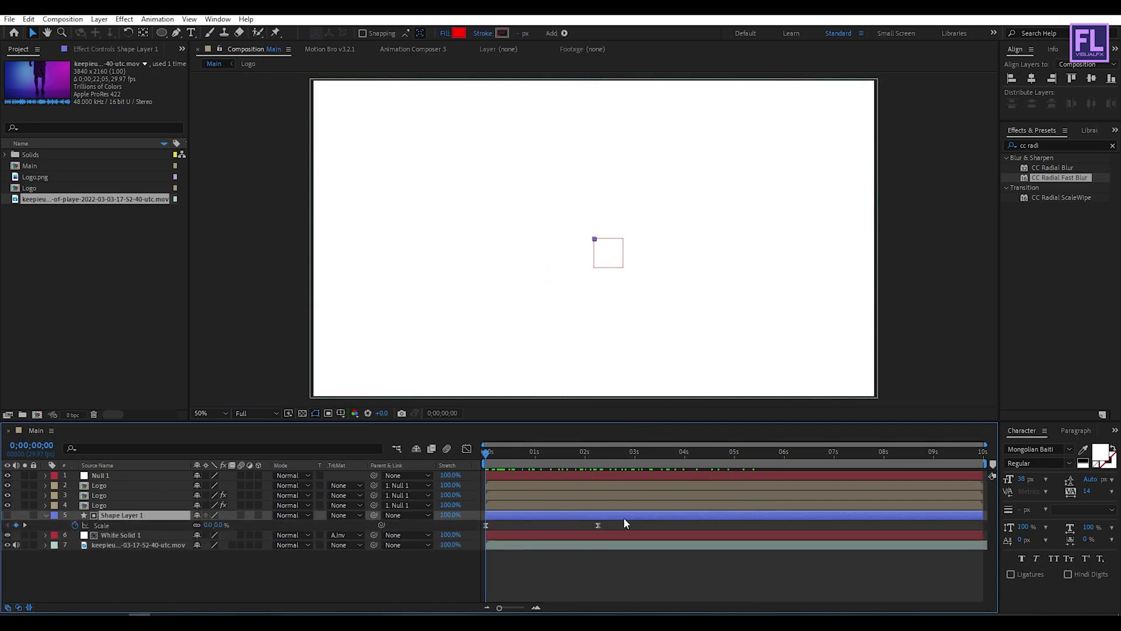
pyautogui.moveTo(618, 522); pyautogui.dragTo(530, 528)
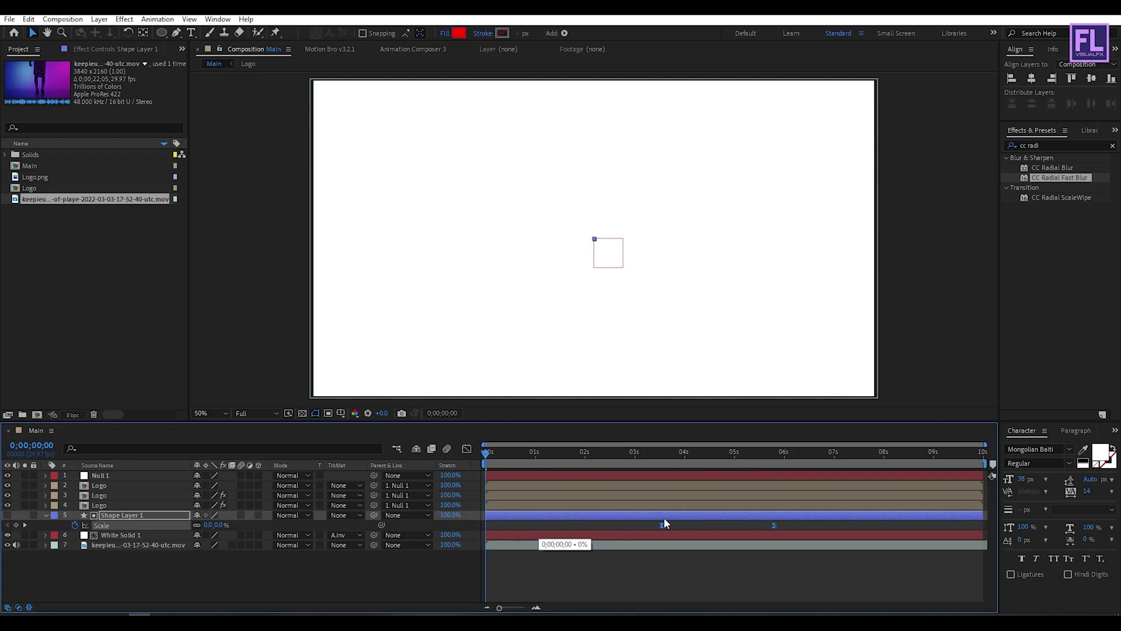
pyautogui.moveTo(586, 454)
pyautogui.mouseDown()
pyautogui.moveTo(642, 455)
pyautogui.moveTo(598, 455)
pyautogui.mouseUp()
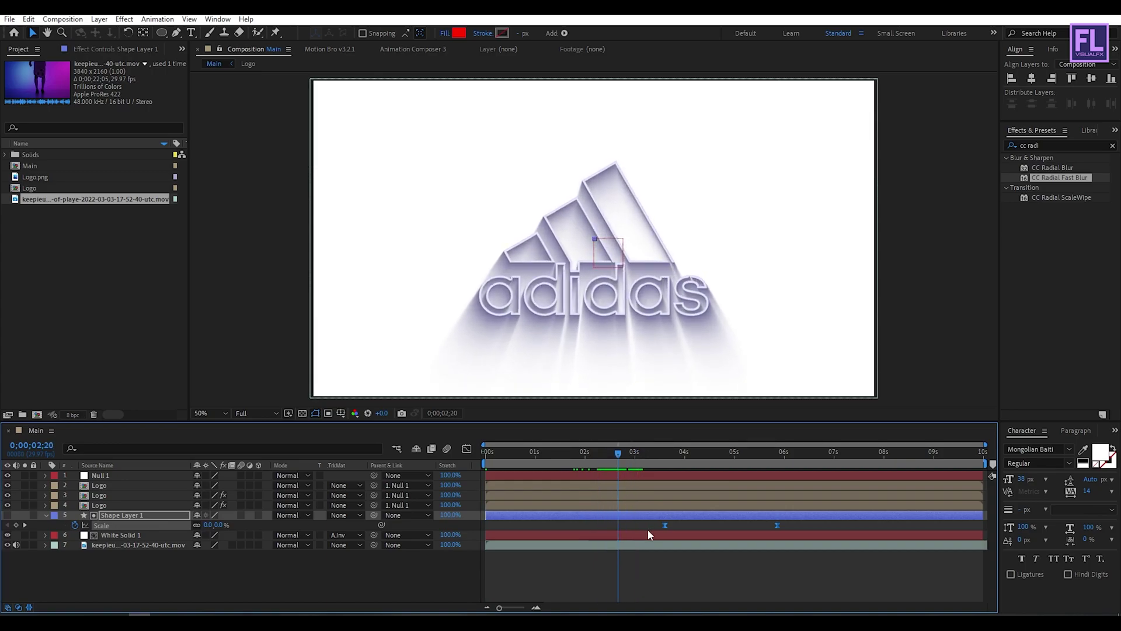
pyautogui.moveTo(664, 526); pyautogui.dragTo(603, 525)
# Preview the delayed circle reveal from the beginning and check the frame at 0;00;05;10
pyautogui.moveTo(622, 449); pyautogui.dragTo(320, 467)
pyautogui.press('space')
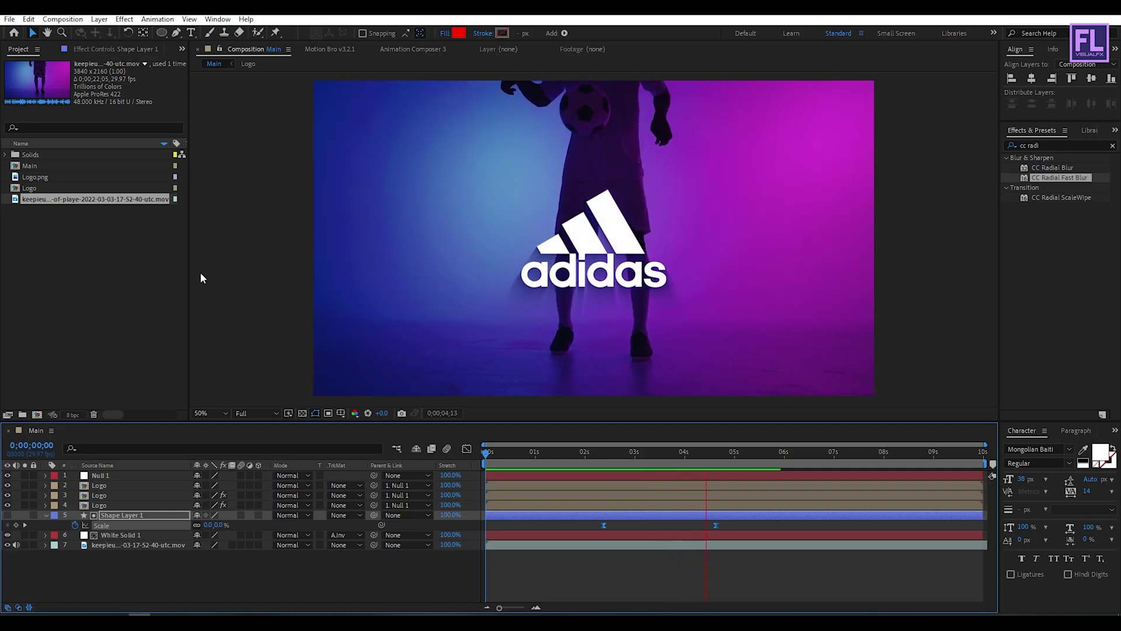
pyautogui.click(660, 452)
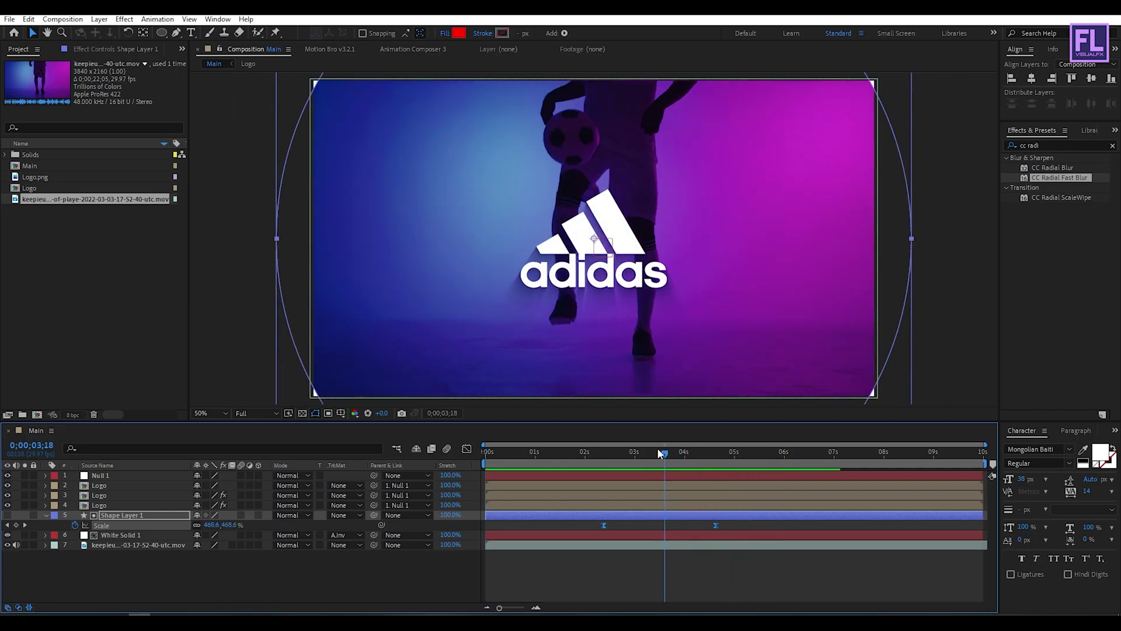
pyautogui.press('Home')
pyautogui.press('space')
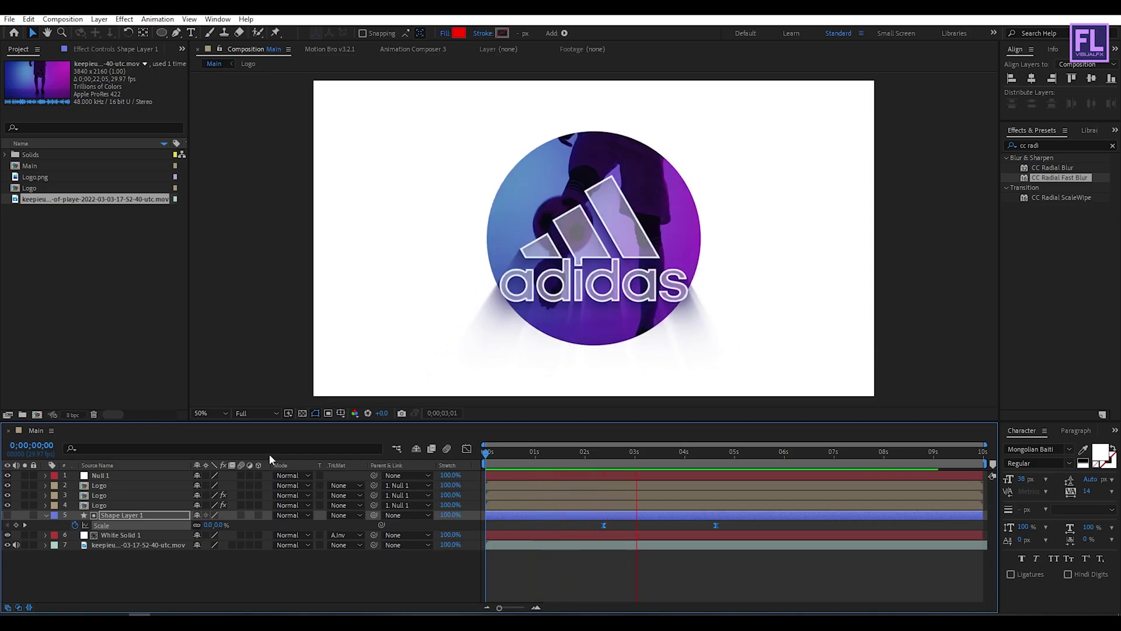
pyautogui.click(734, 452)
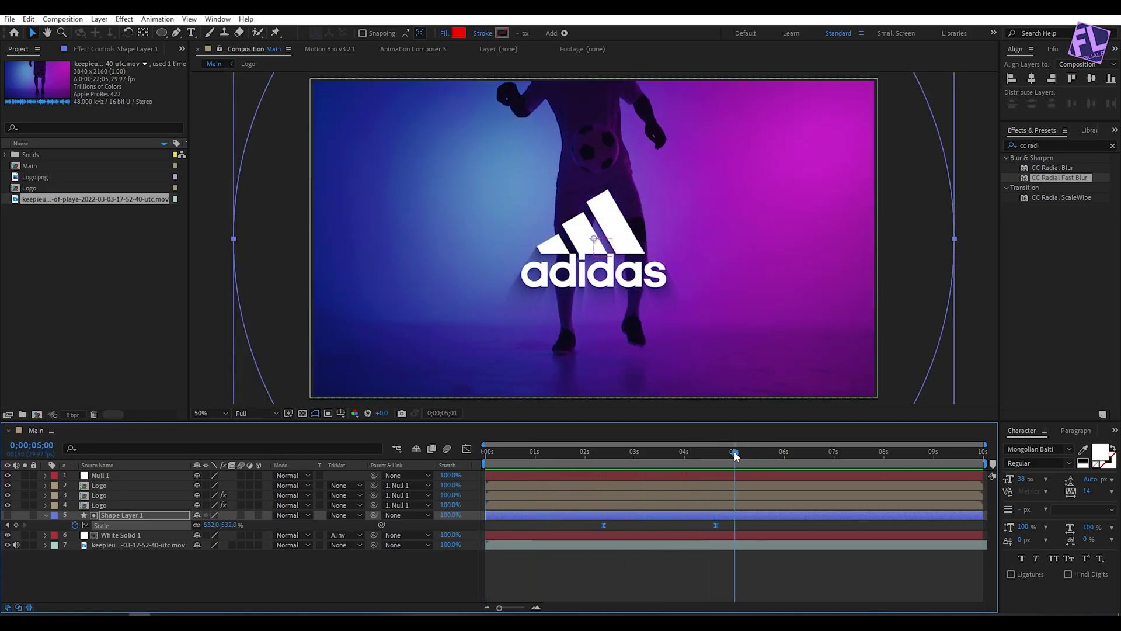
pyautogui.hotkey('shift', 'pagedown')
pyautogui.click(46, 515)
# Find the Gradient Ramp effect and apply it to the uppermost Logo layer
pyautogui.click(101, 486)
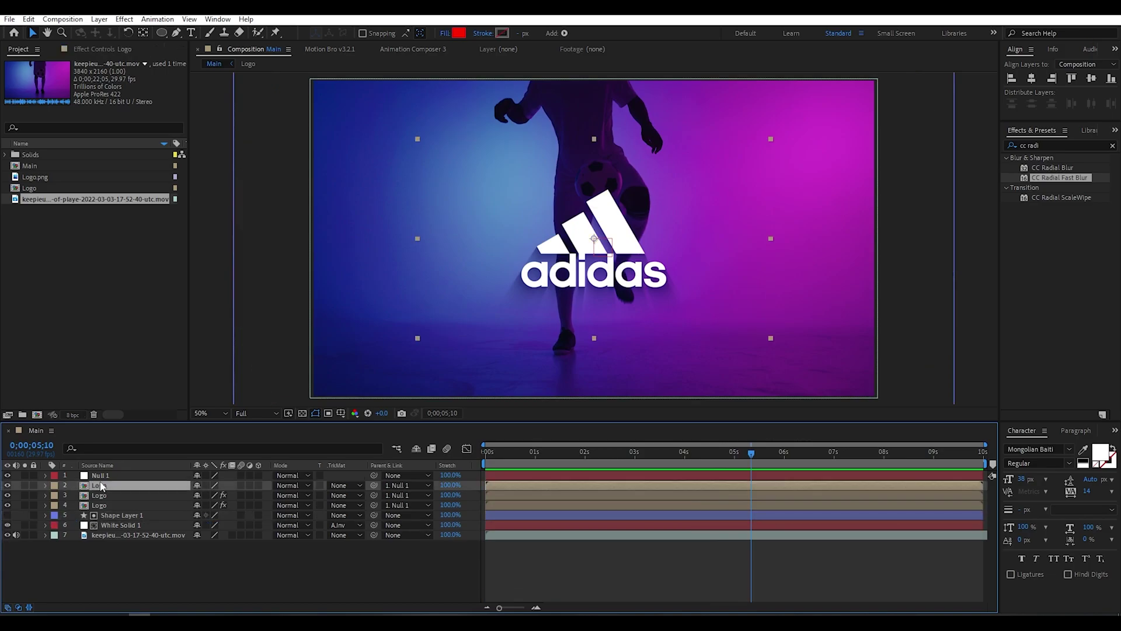
pyautogui.click(1051, 145)
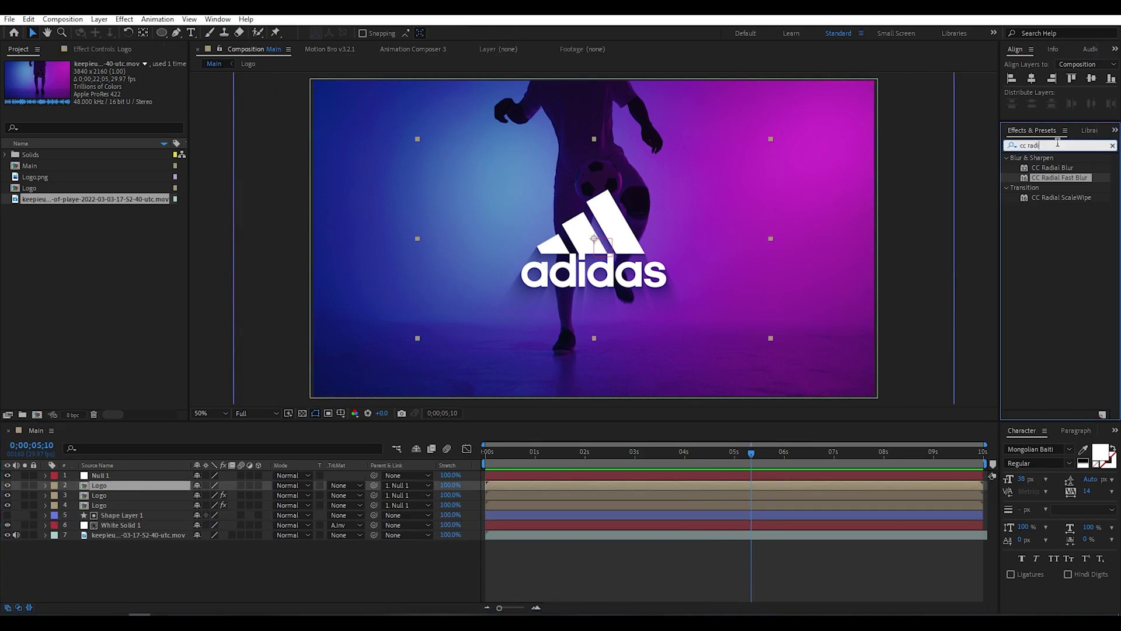
pyautogui.write('ge')
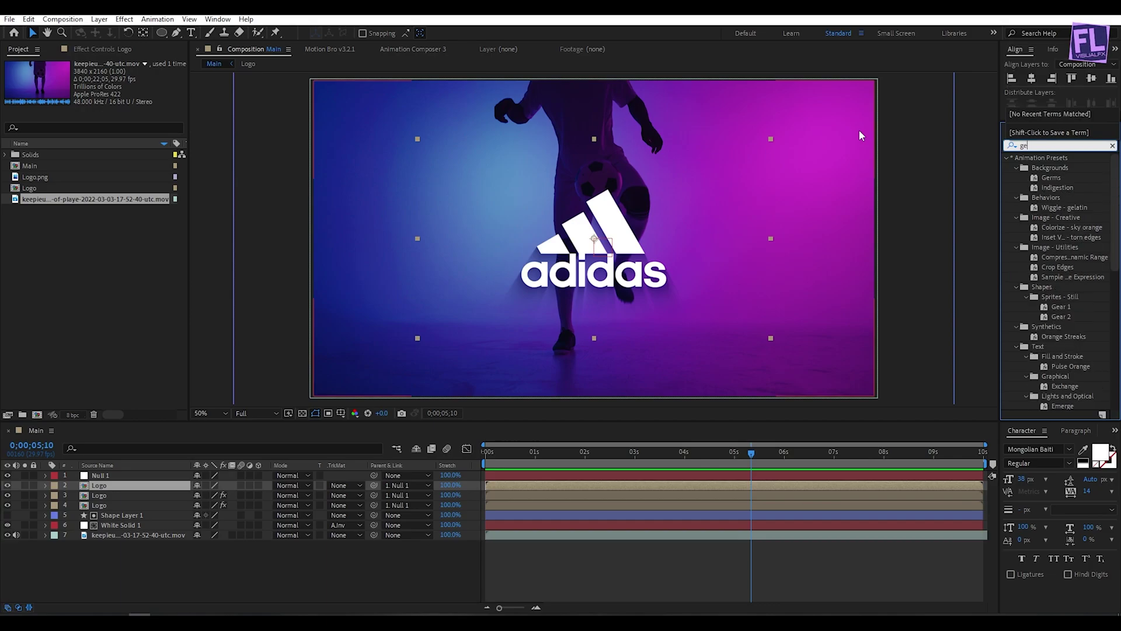
pyautogui.press('BackSpace')
pyautogui.write('rad')
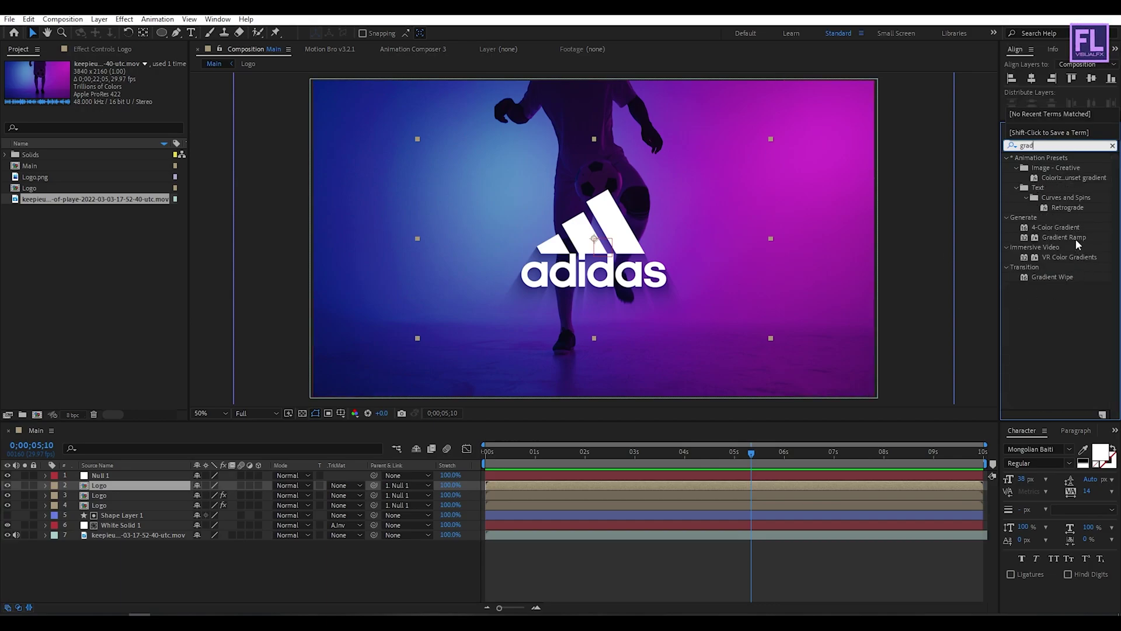
pyautogui.moveTo(1078, 245); pyautogui.dragTo(105, 484)
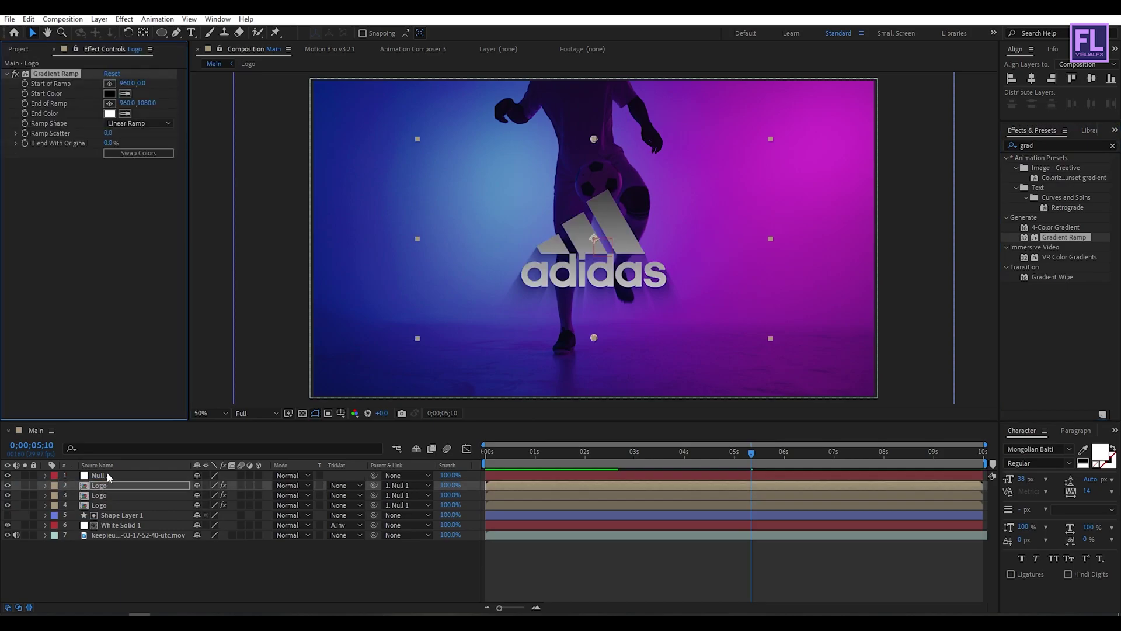
# Move the Gradient Ramp's start point to about 842.5, 603.2 on the logo and set its start color to white
pyautogui.moveTo(591, 142); pyautogui.dragTo(583, 204)
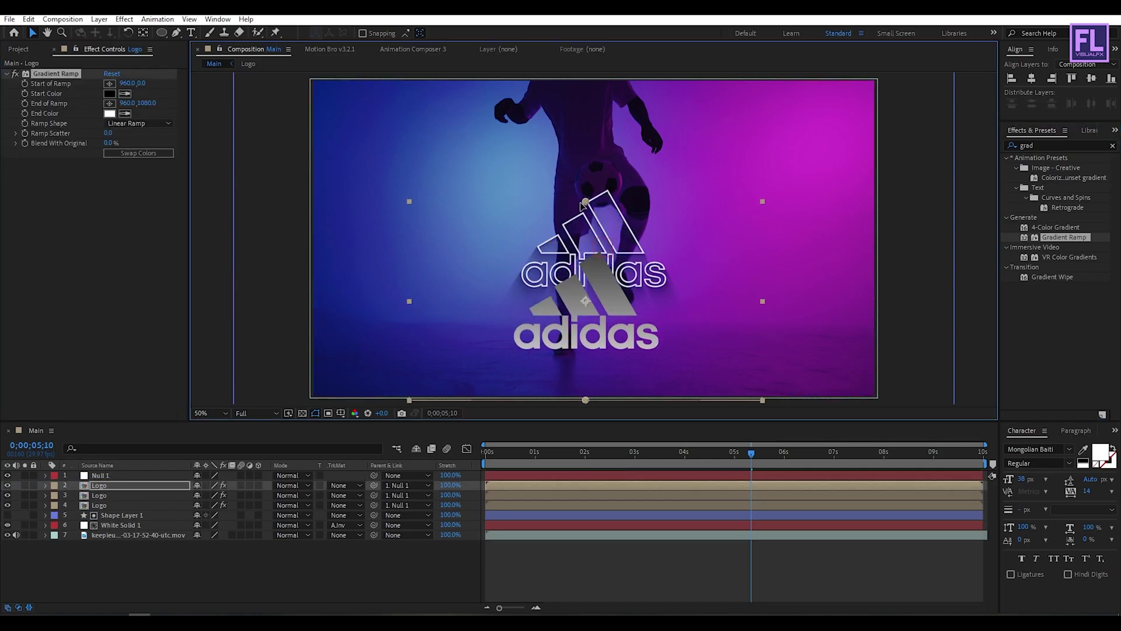
pyautogui.hotkey('ctrl', 'z')
pyautogui.moveTo(593, 139)
pyautogui.mouseDown()
pyautogui.moveTo(559, 166)
pyautogui.moveTo(559, 255)
pyautogui.moveTo(565, 239)
pyautogui.moveTo(560, 255)
pyautogui.moveTo(573, 251)
pyautogui.mouseUp()
pyautogui.click(110, 94)
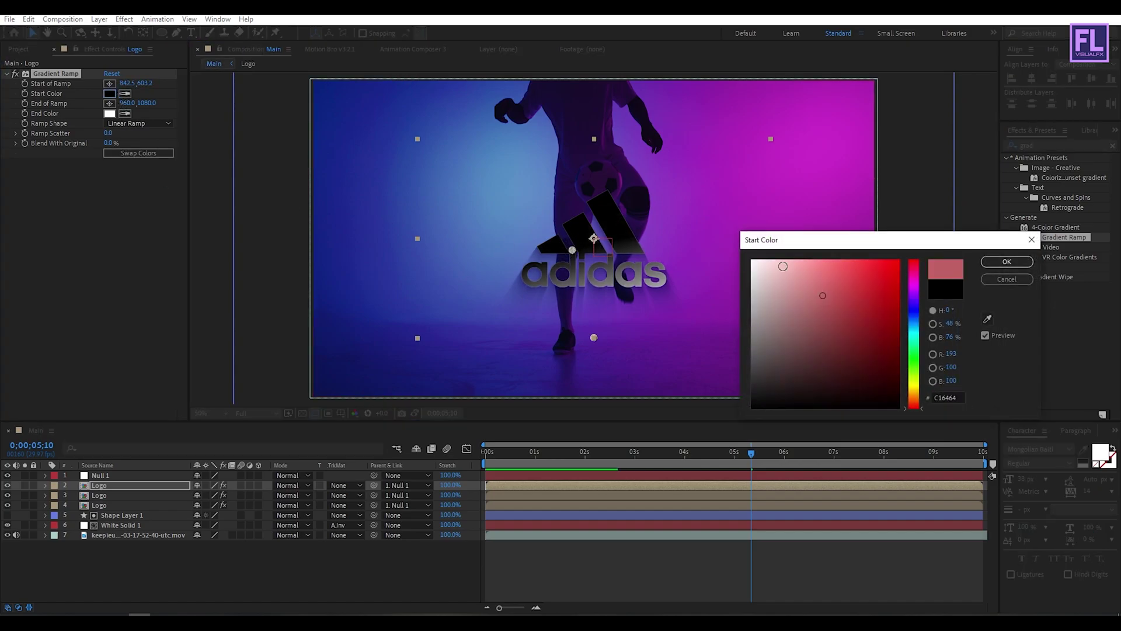
pyautogui.moveTo(765, 274); pyautogui.dragTo(730, 229)
pyautogui.click(1005, 258)
# Set the Gradient Ramp's end color to a saturated blue-violet and fine-tune its start point to about 829.8, 581.0
pyautogui.click(110, 113)
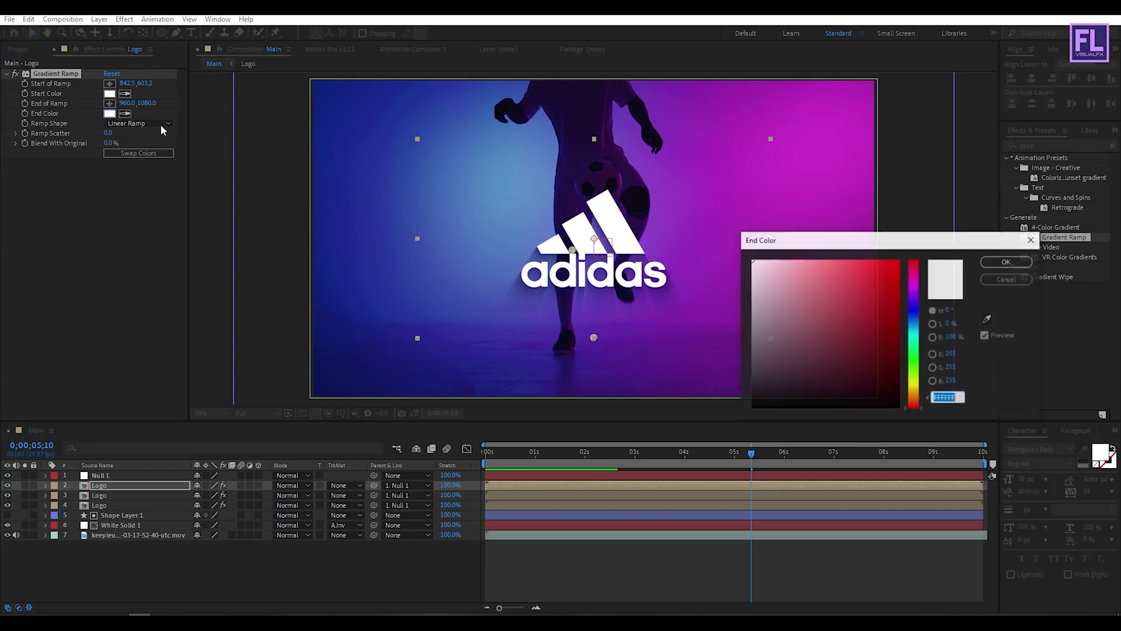
pyautogui.click(899, 261)
pyautogui.moveTo(914, 286)
pyautogui.mouseDown()
pyautogui.moveTo(924, 352)
pyautogui.moveTo(935, 288)
pyautogui.moveTo(937, 302)
pyautogui.mouseUp()
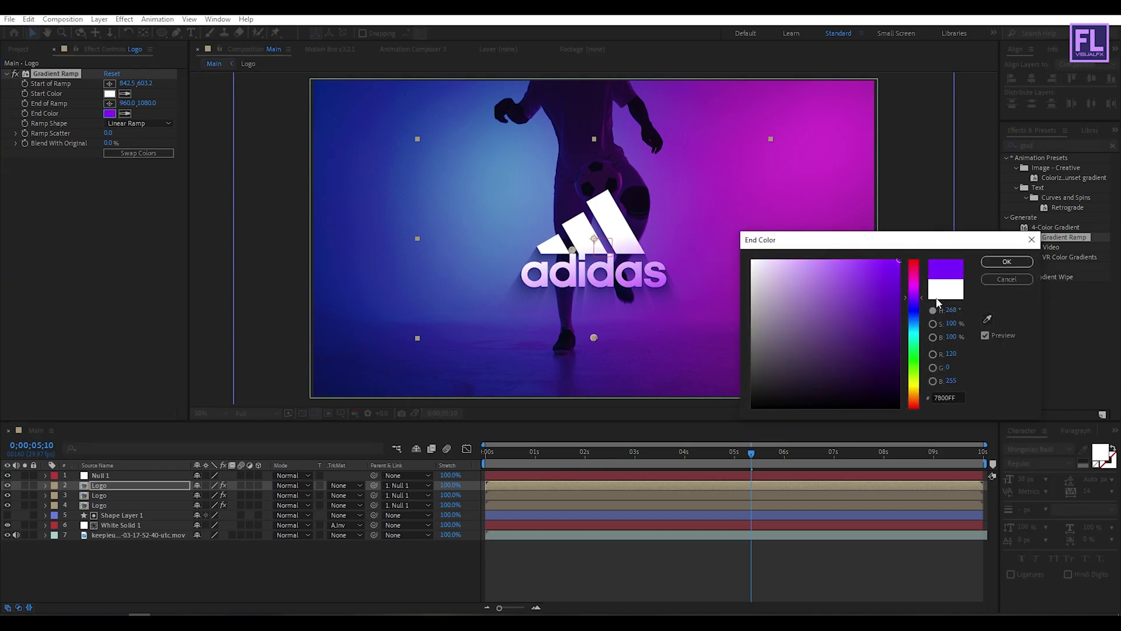
pyautogui.click(1006, 261)
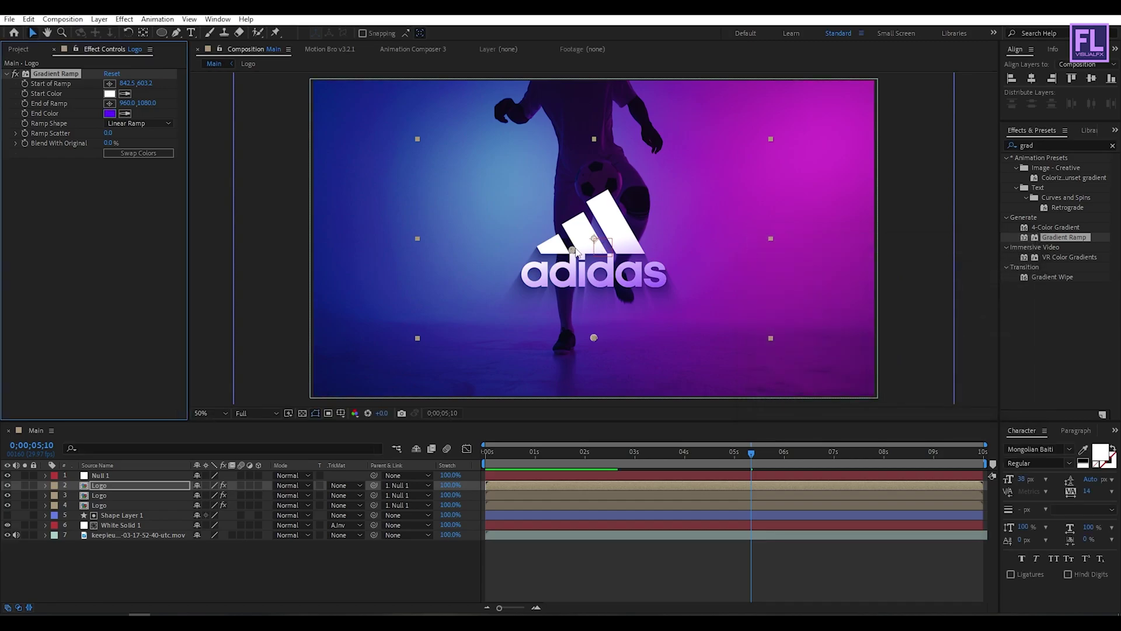
pyautogui.moveTo(561, 256)
pyautogui.mouseDown()
pyautogui.moveTo(590, 254)
pyautogui.moveTo(572, 248)
pyautogui.mouseUp()
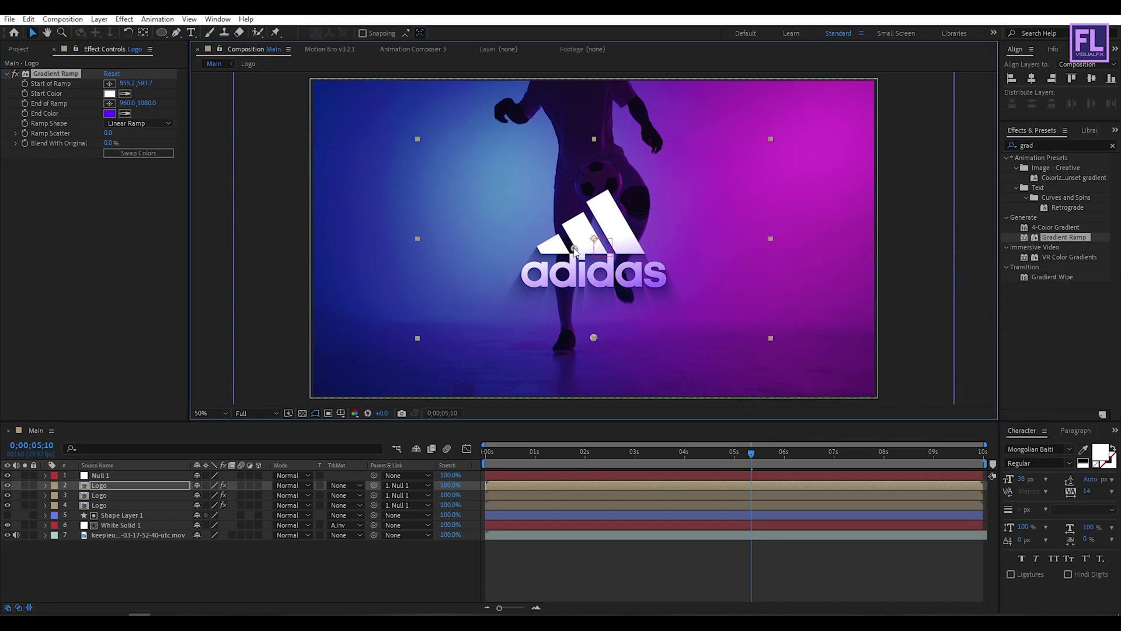
pyautogui.click(290, 275)
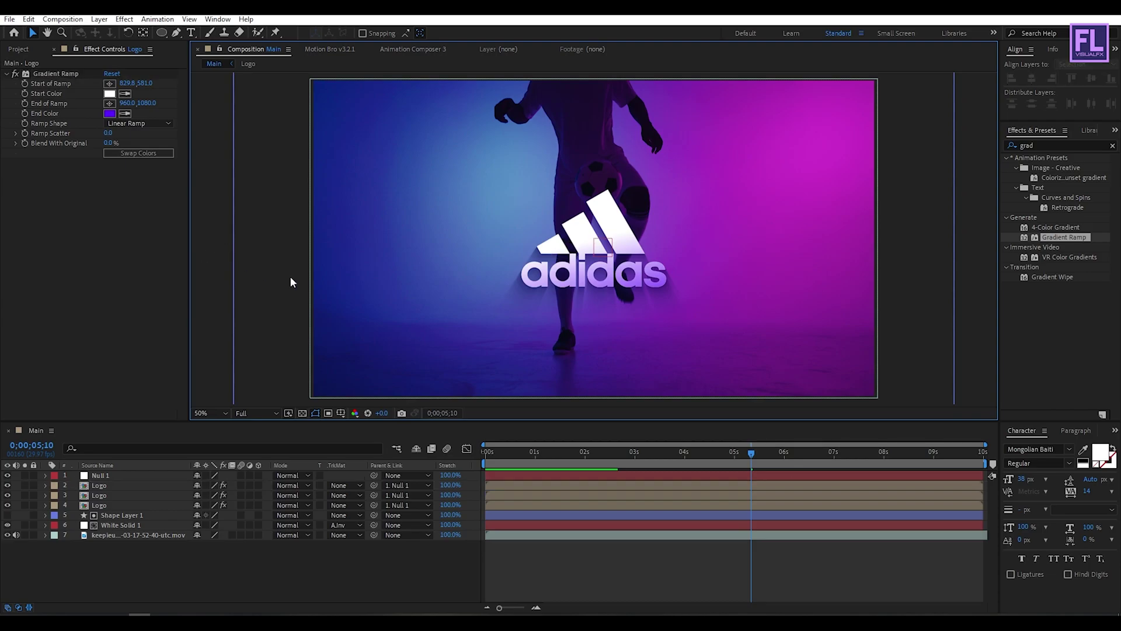
# Slide the football footage layer about 1.7 seconds earlier and end the work area at 0;00;06;01
pyautogui.moveTo(734, 453); pyautogui.dragTo(787, 462)
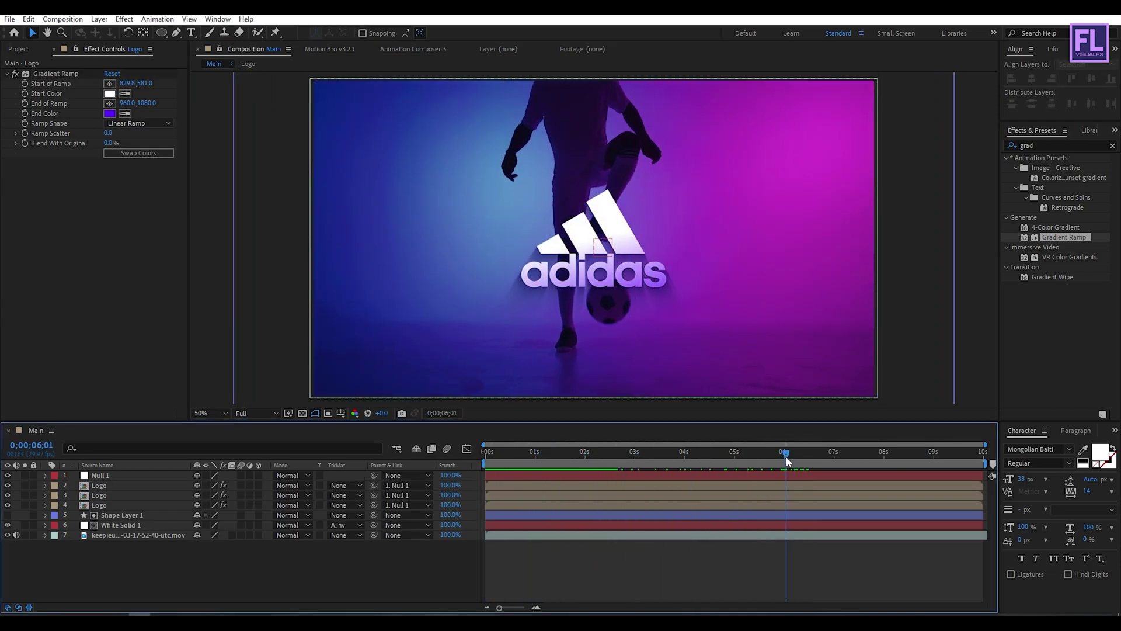
pyautogui.moveTo(709, 538); pyautogui.dragTo(625, 537)
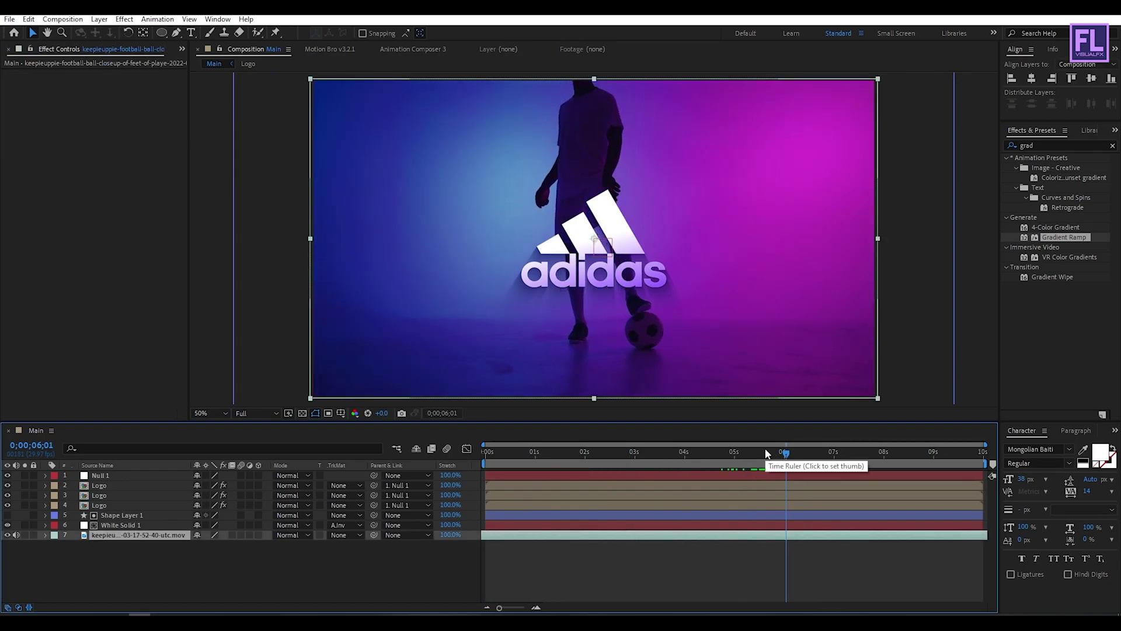
pyautogui.moveTo(767, 453); pyautogui.dragTo(418, 439)
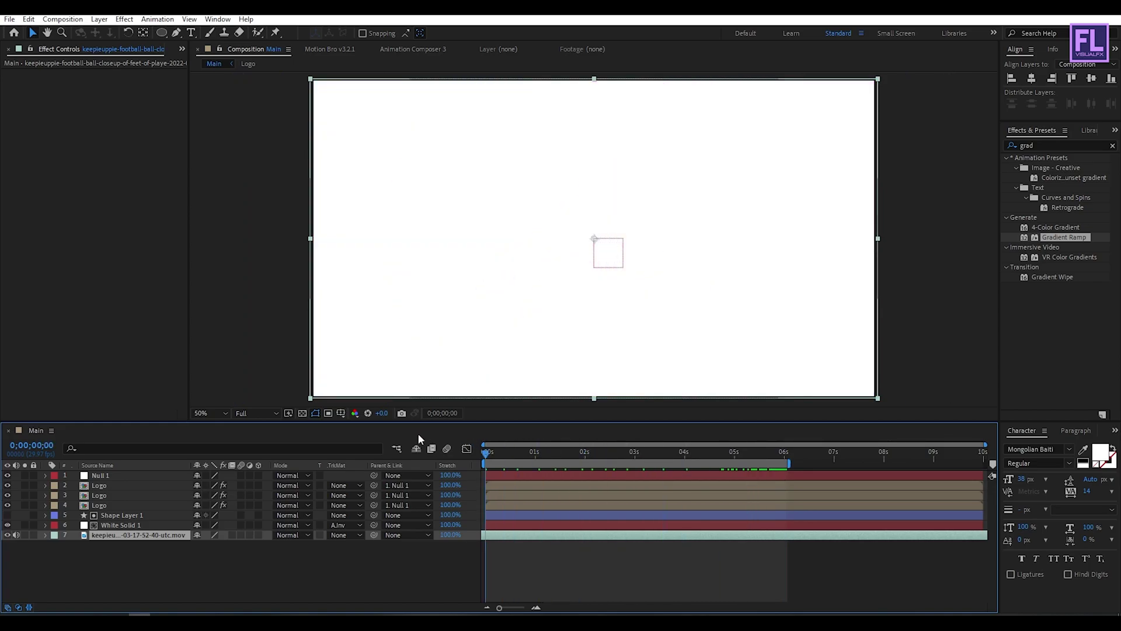
# Maximize the composition viewer, fit the frame to it, and play the finished logo reveal from the beginning
pyautogui.click(260, 259)
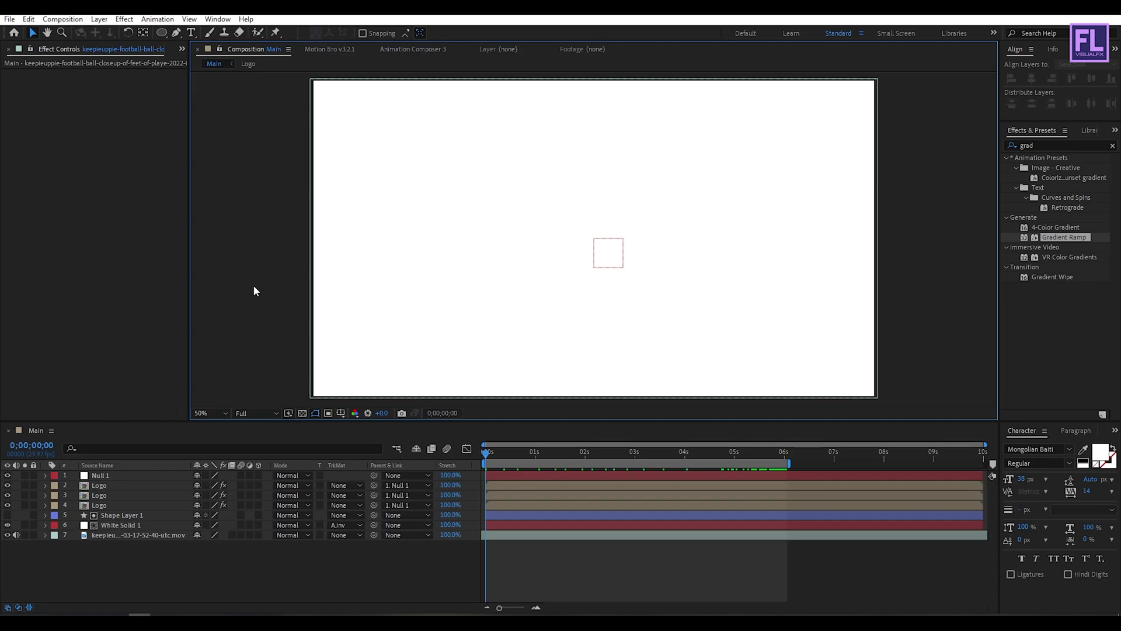
pyautogui.press('`')
pyautogui.click(21, 605)
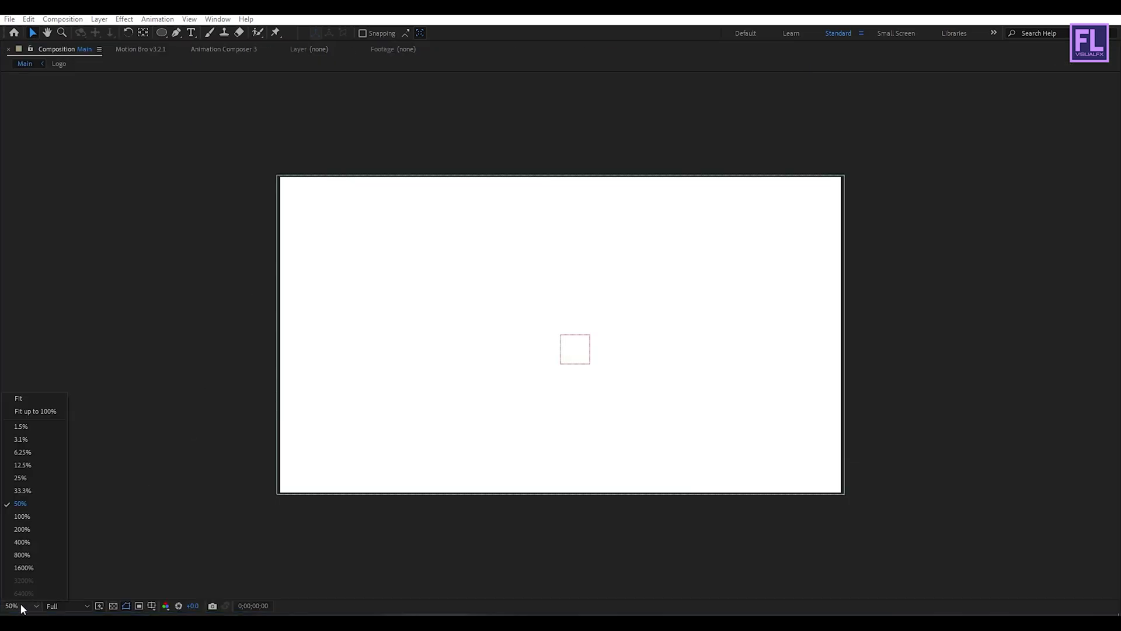
pyautogui.click(10, 392)
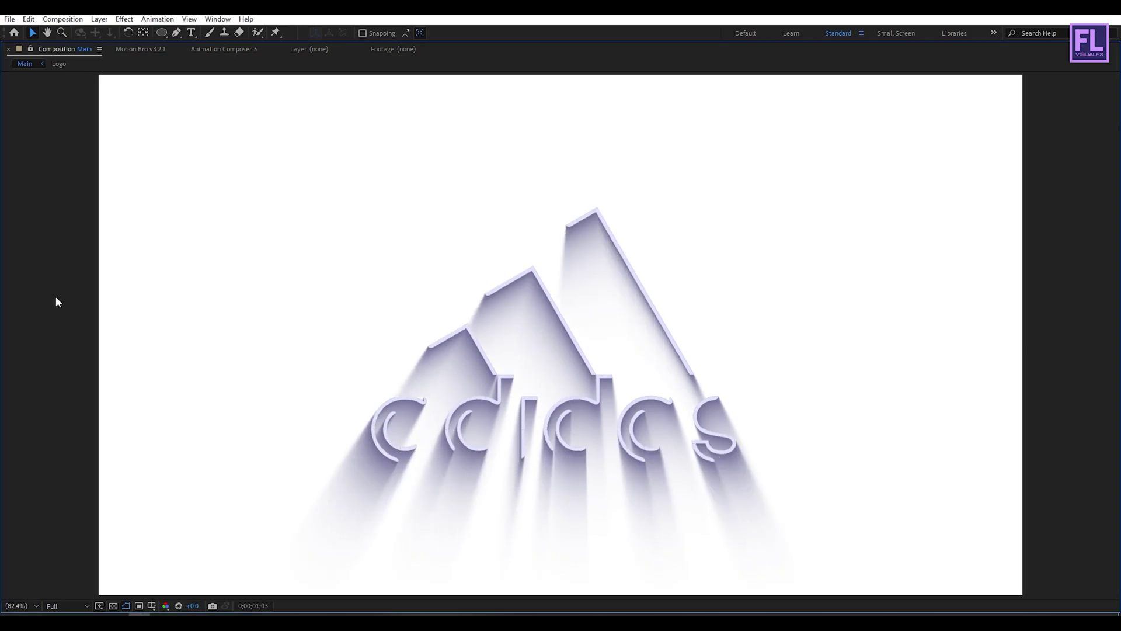